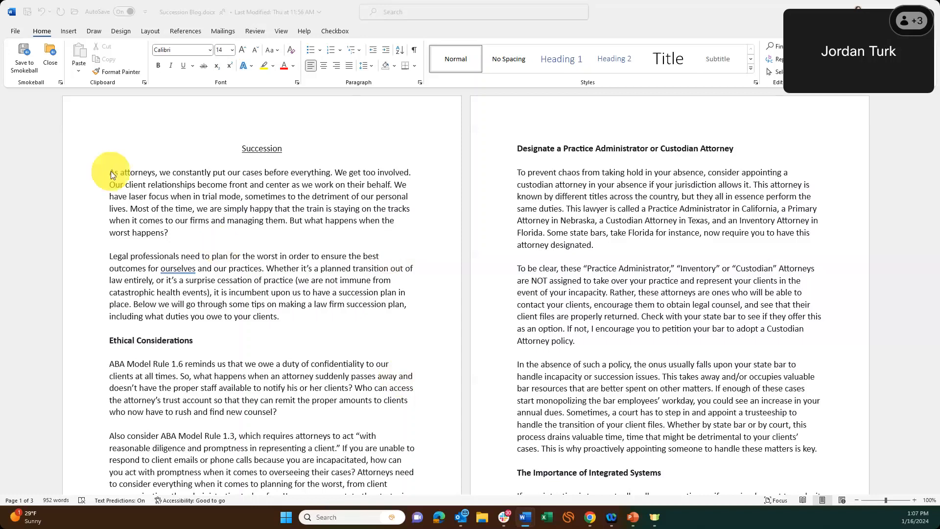
# - Copy the opening paragraph under the Succession title and paste the duplicate below it, with blank lines before the second paragraph
pyautogui.click(198, 240)
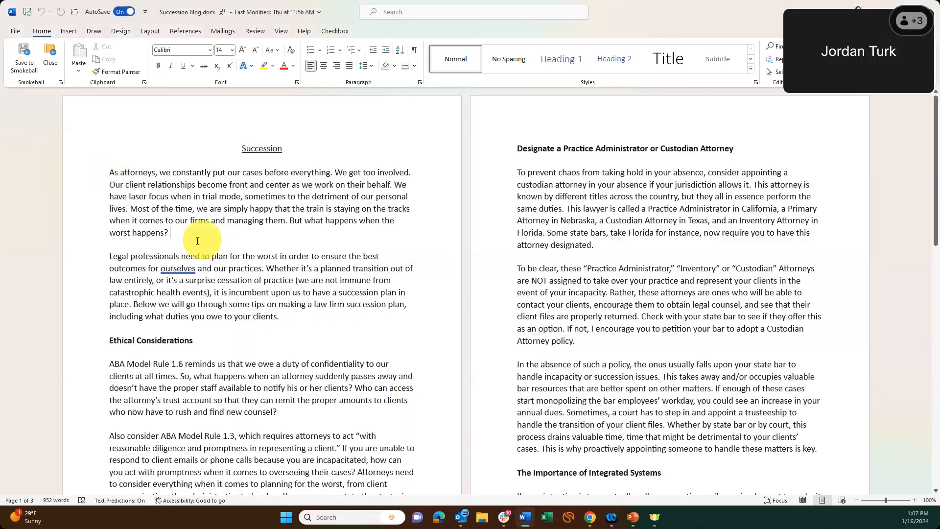
pyautogui.tripleClick(203, 219)
pyautogui.hotkey('ctrl', 'c')
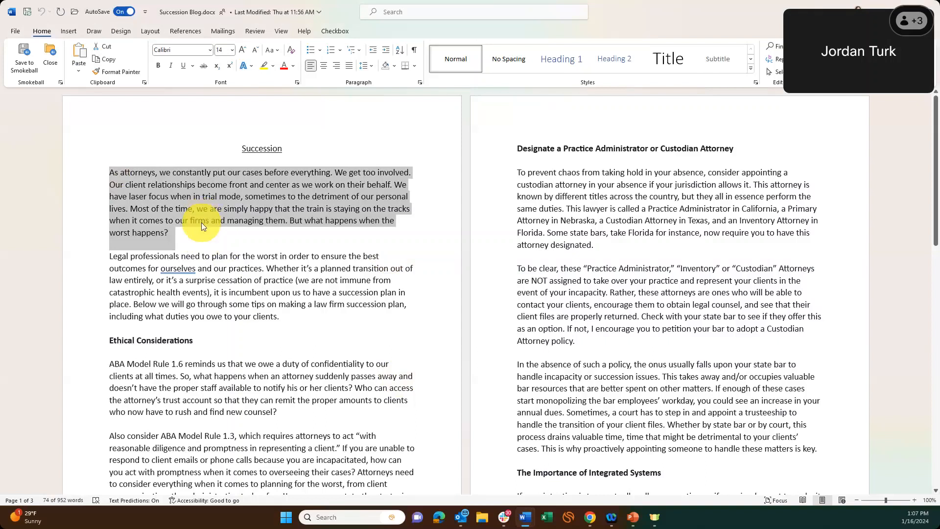
pyautogui.click(184, 236)
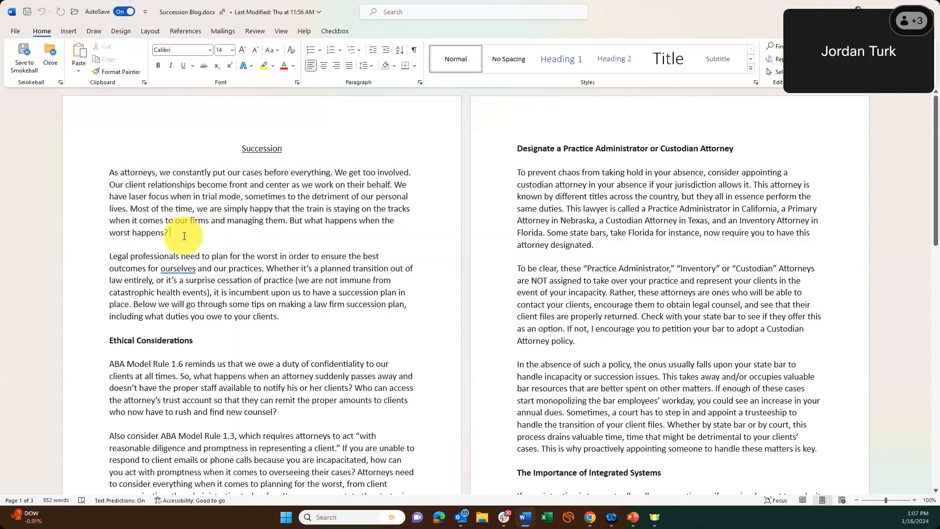
pyautogui.press('Return')
pyautogui.press('Return')
pyautogui.press('Return')
pyautogui.press('Return')
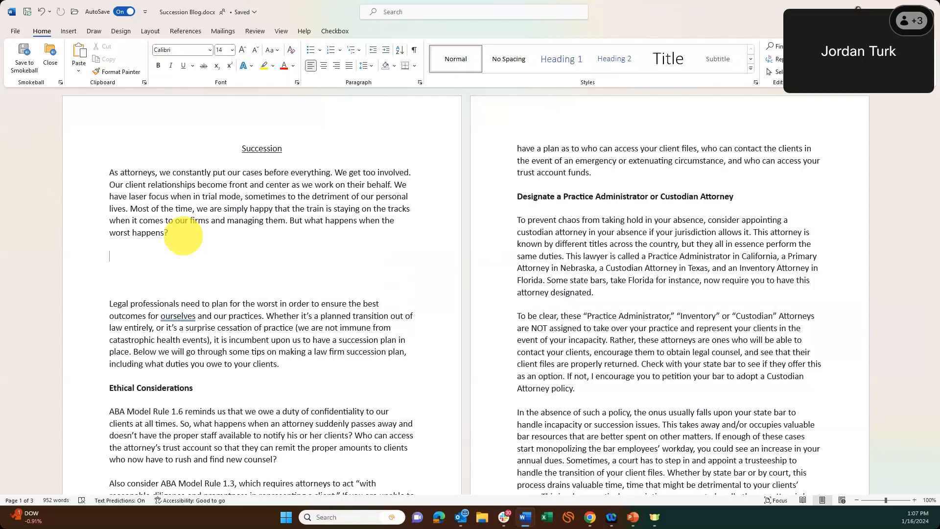
pyautogui.hotkey('ctrl', 'v')
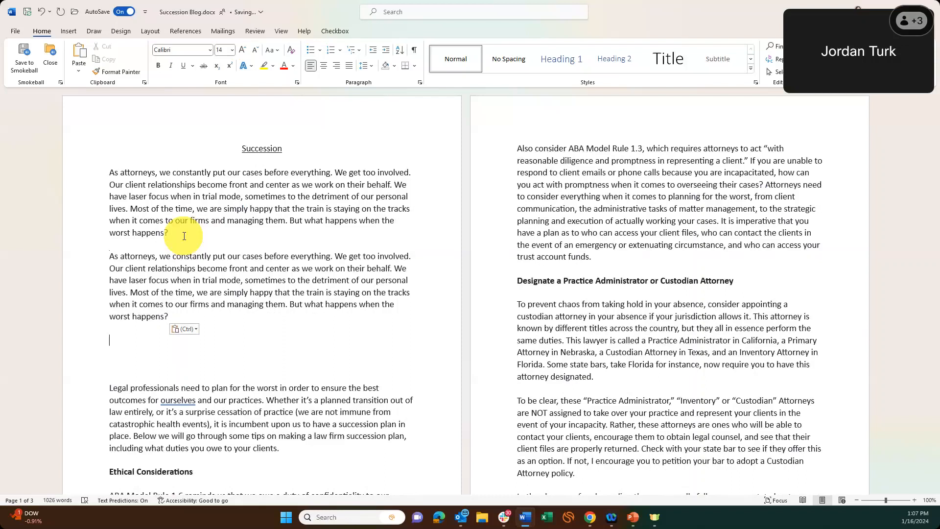
# - Undo the pasted duplicate paragraph, paste it once more, and undo that paste as well
pyautogui.hotkey('ctrl', 'z')
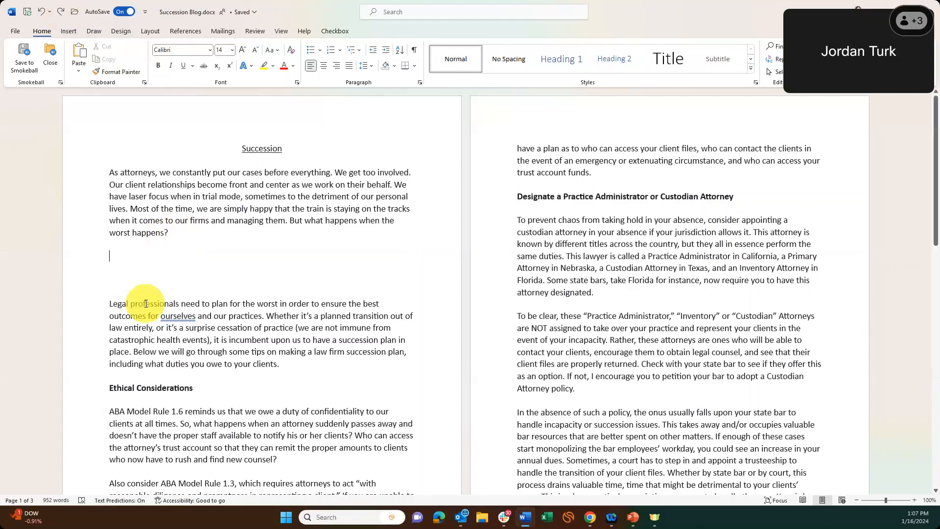
pyautogui.hotkey('ctrl', 'v')
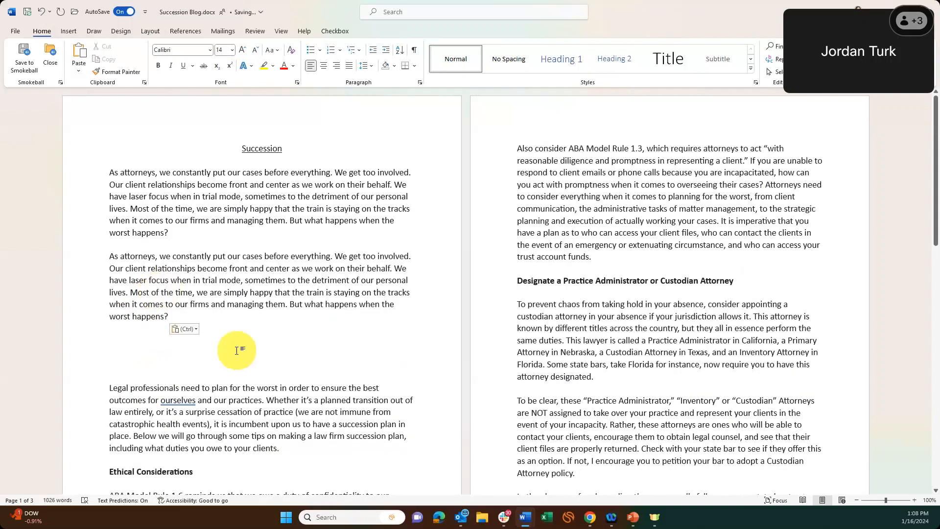
pyautogui.hotkey('ctrl', 'z')
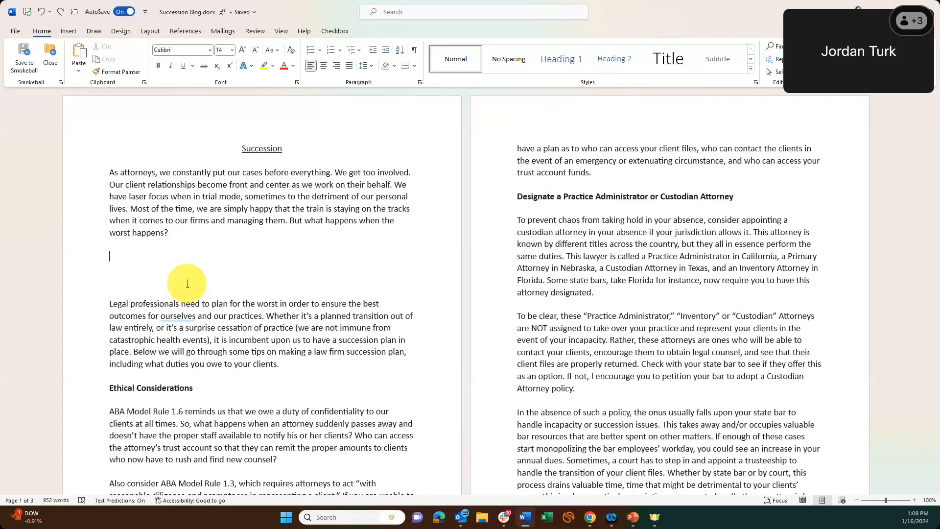
# - Create a new blank document, close it, and view the new-document page before returning to the Succession Blog text
pyautogui.hotkey('ctrl', 'n')
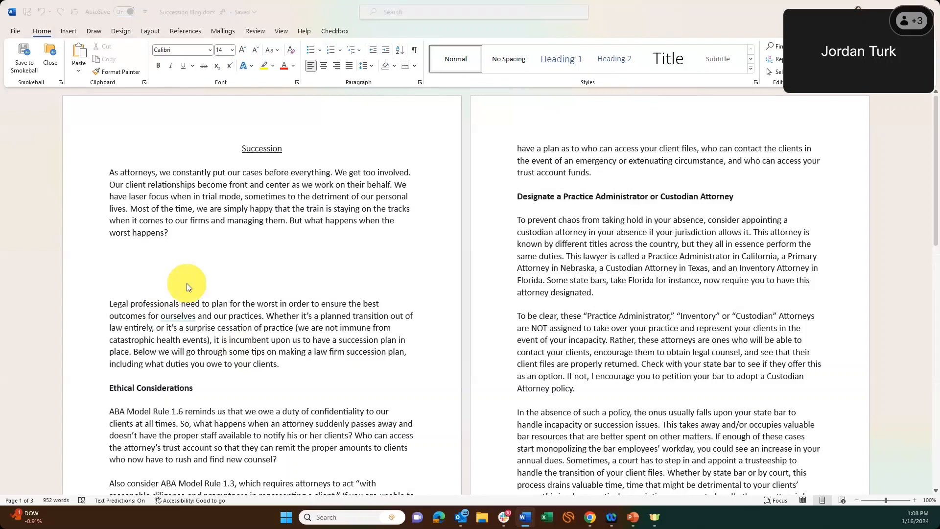
pyautogui.click(936, 10)
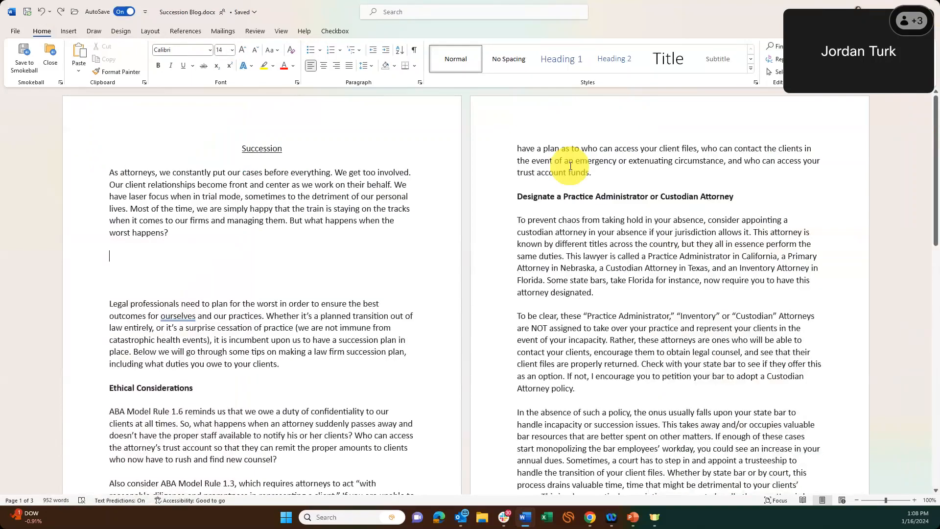
pyautogui.click(11, 30)
pyautogui.click(40, 79)
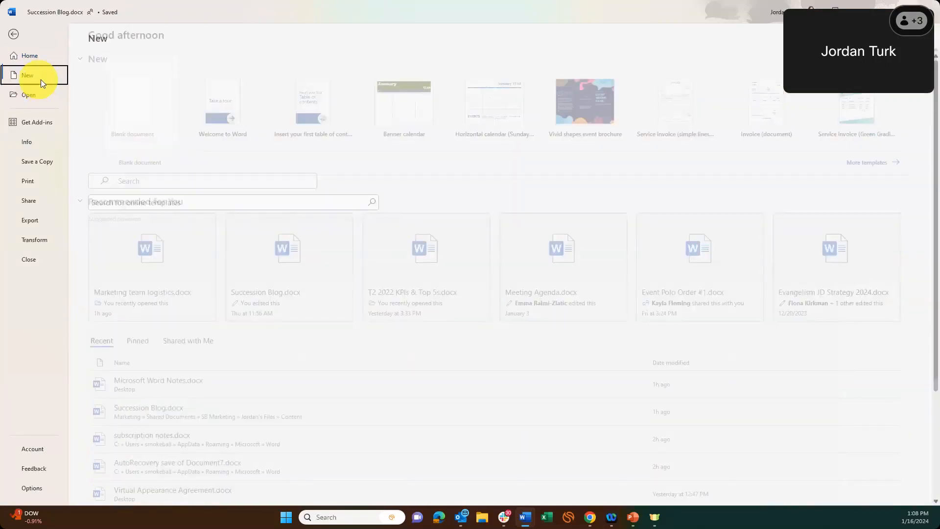
pyautogui.press('Escape')
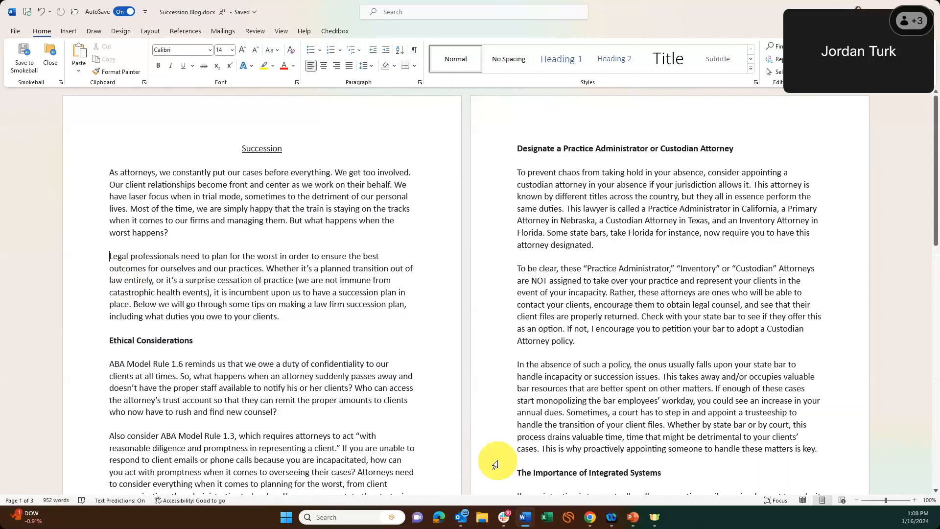
# - Place the cursor at the first paragraph under "The Importance of Integrated Systems" and return to the document's beginning, twice
pyautogui.scroll(-5, 698, 356)
pyautogui.click(520, 308)
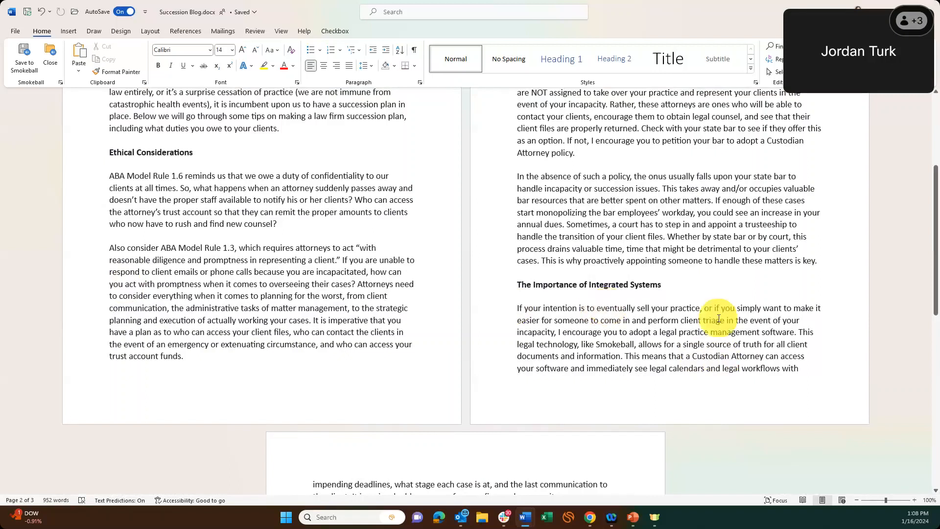
pyautogui.hotkey('ctrl', 'Home')
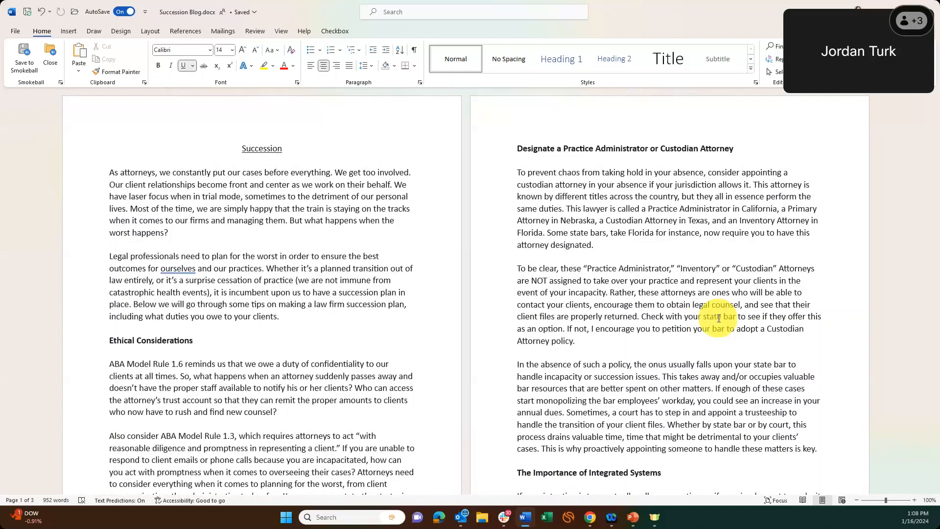
pyautogui.scroll(-4, 718, 319)
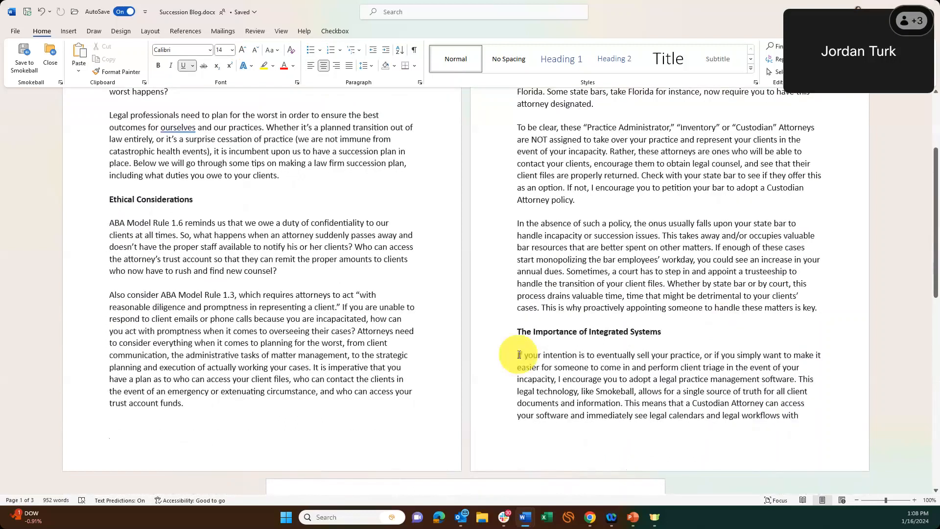
pyautogui.click(519, 355)
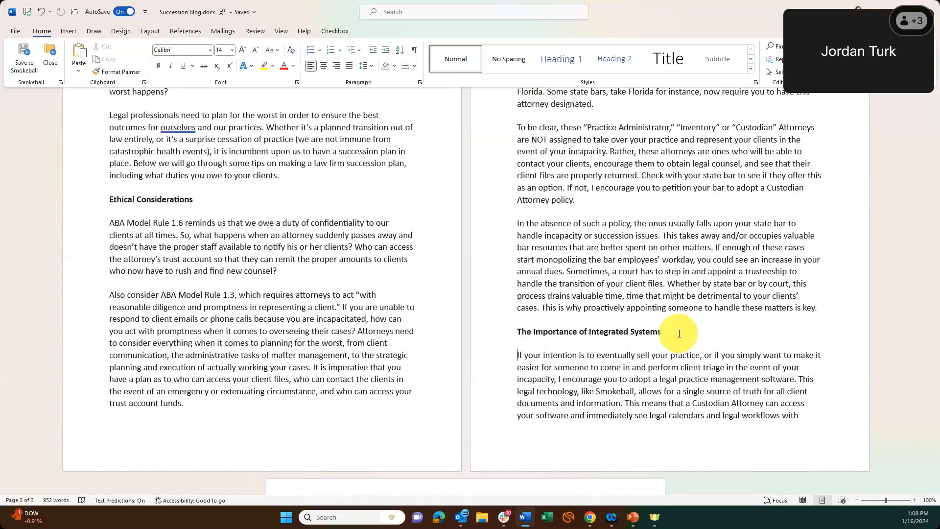
pyautogui.scroll(4, 679, 333)
pyautogui.click(266, 148)
pyautogui.press('Home')
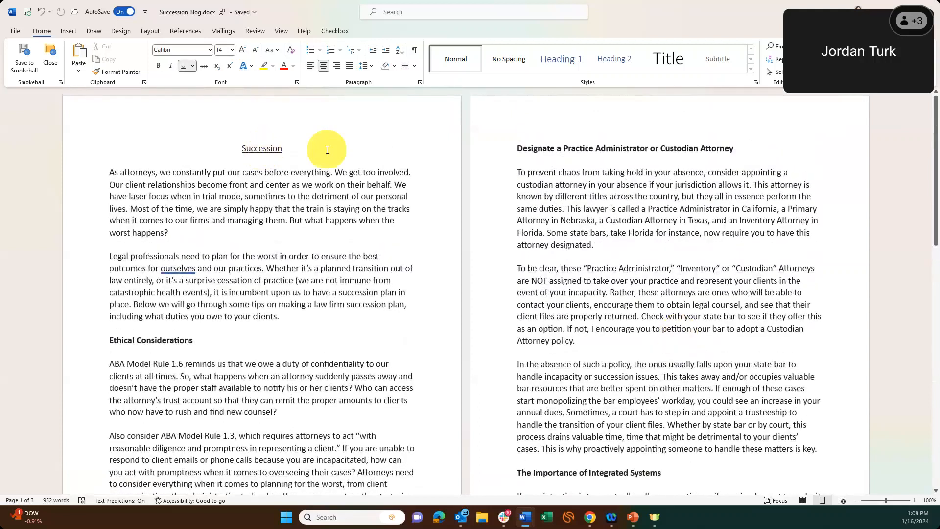
# - Jump to the very end of the document and return to its beginning
pyautogui.hotkey('ctrl', 'End')
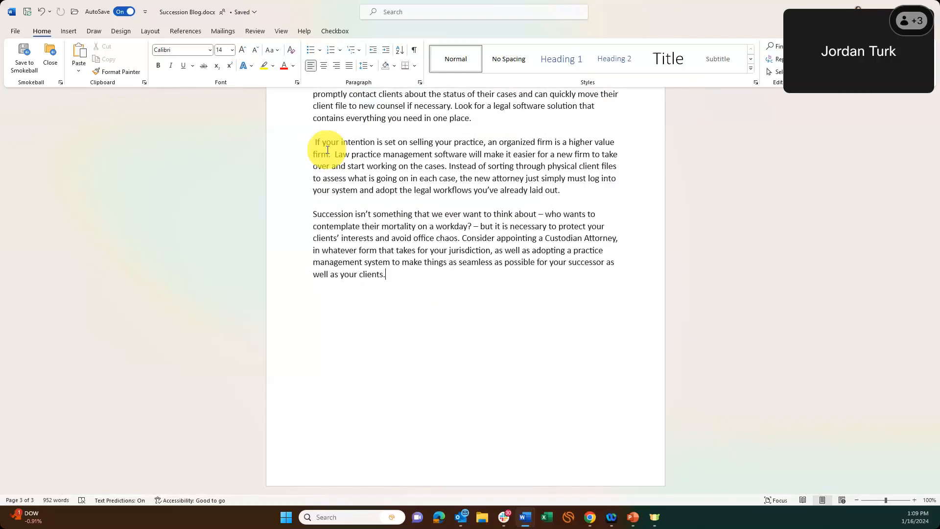
pyautogui.scroll(3, 327, 150)
pyautogui.hotkey('ctrl', 'Home')
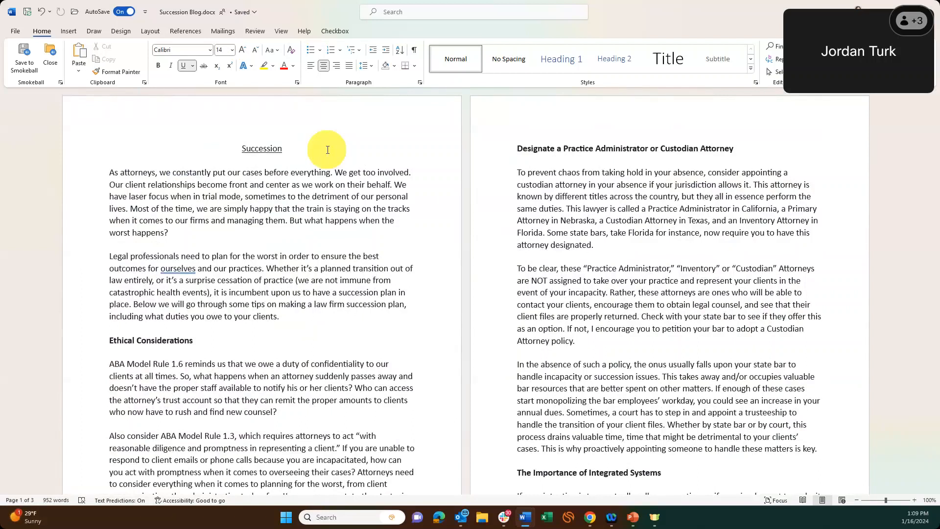
# - Select the opening paragraph's first sentence by sweeping over it forwards and backwards, clearing each selection
pyautogui.click(260, 196)
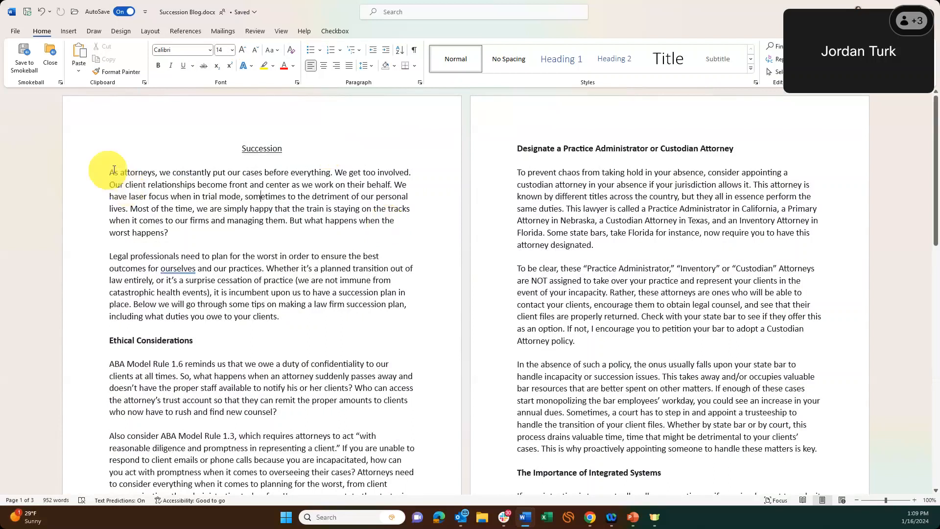
pyautogui.moveTo(114, 170); pyautogui.dragTo(353, 172)
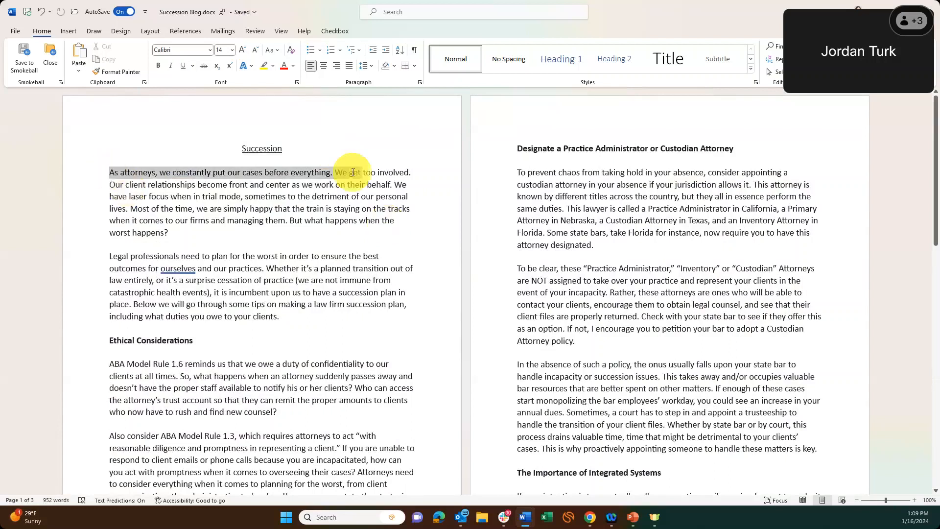
pyautogui.click(335, 172)
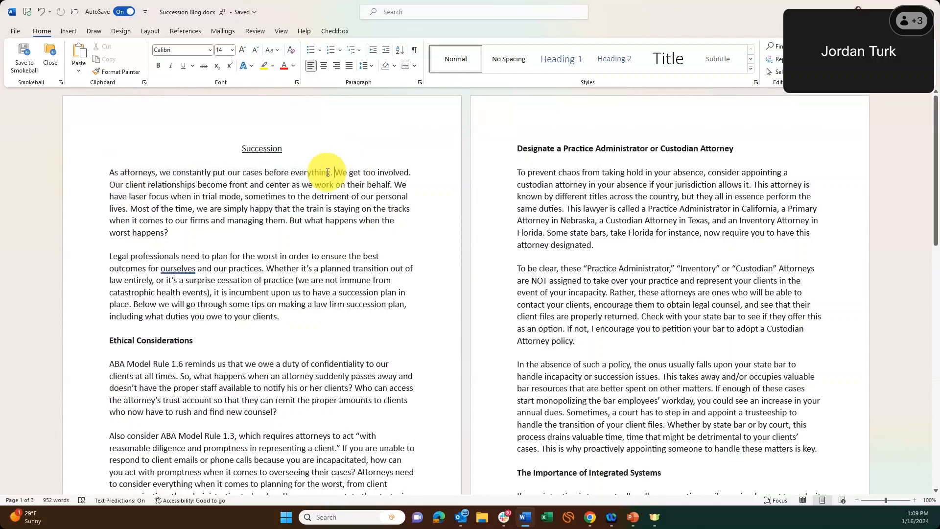
pyautogui.moveTo(328, 172); pyautogui.dragTo(108, 172)
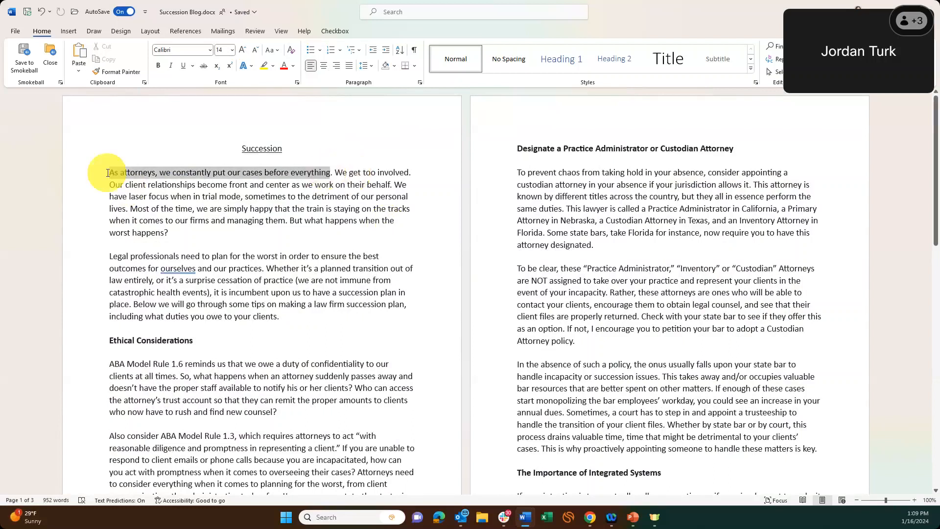
pyautogui.click(237, 202)
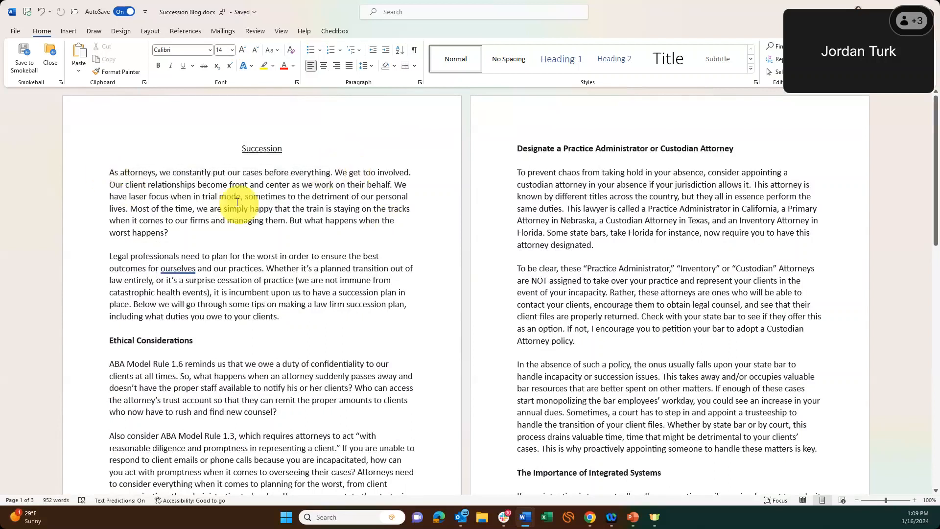
# - Select the entire sentence "As attorneys, we constantly put our cases before everything." in one action, repeat the selection, and clear it
pyautogui.keyDown('ctrl'); pyautogui.click(202, 173); pyautogui.keyUp('ctrl')
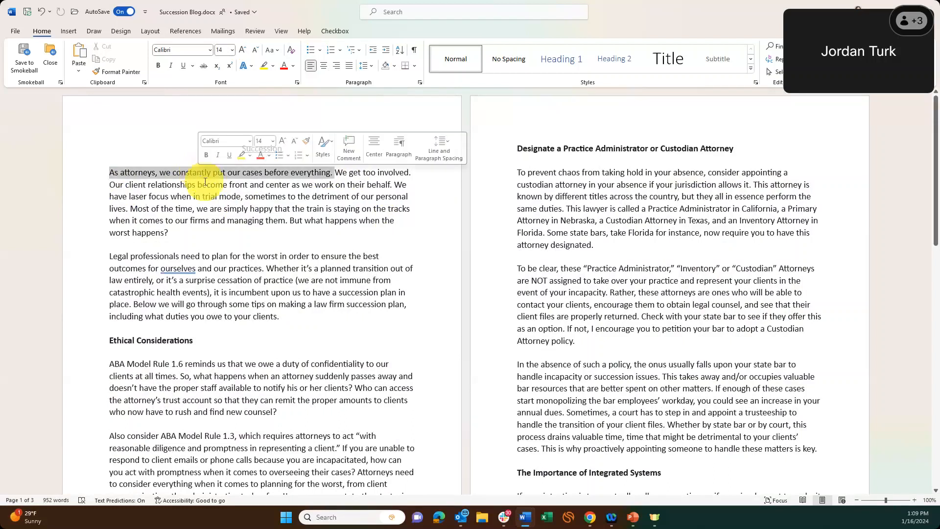
pyautogui.doubleClick(219, 185)
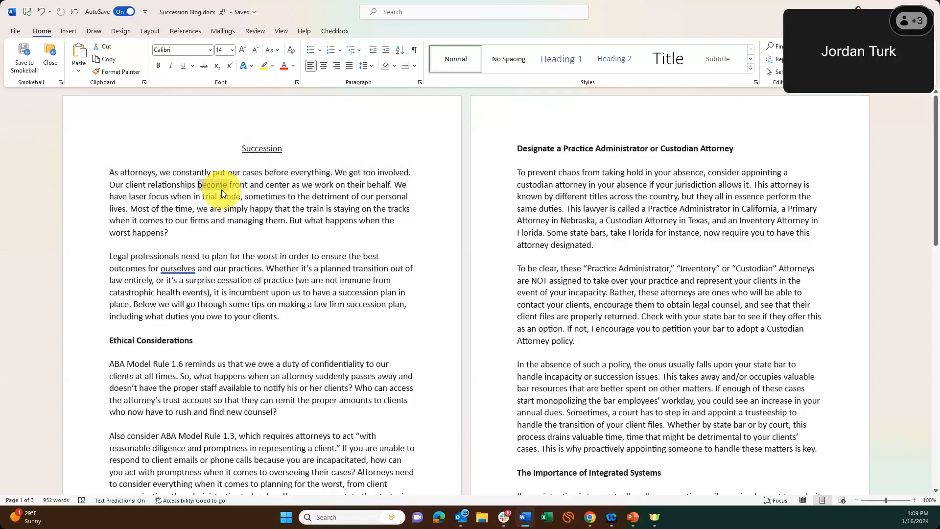
pyautogui.click(201, 173)
pyautogui.keyDown('ctrl'); pyautogui.click(202, 174); pyautogui.keyUp('ctrl')
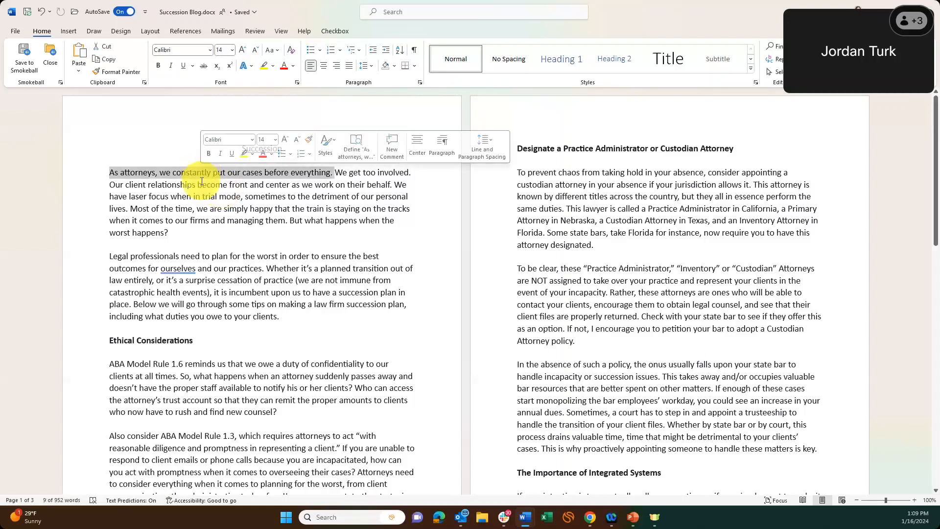
pyautogui.click(202, 181)
pyautogui.keyDown('ctrl'); pyautogui.click(207, 171); pyautogui.keyUp('ctrl')
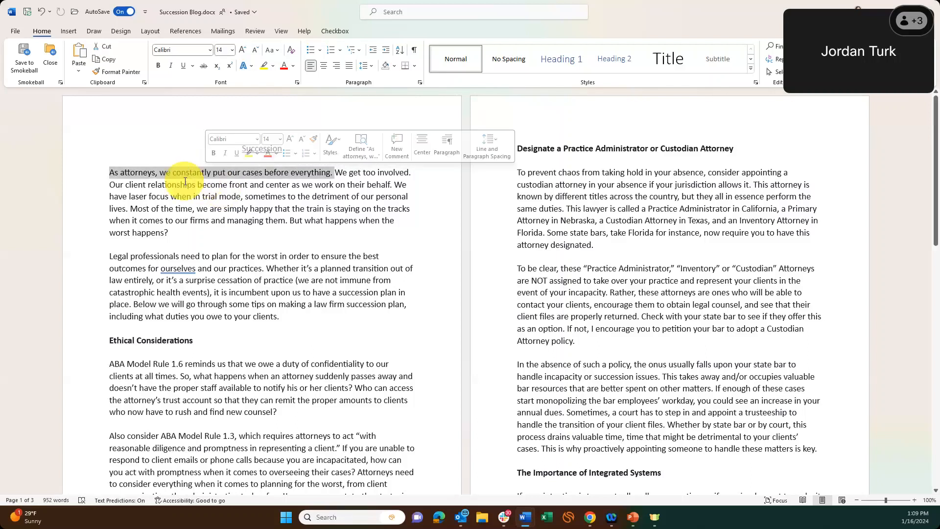
pyautogui.click(324, 186)
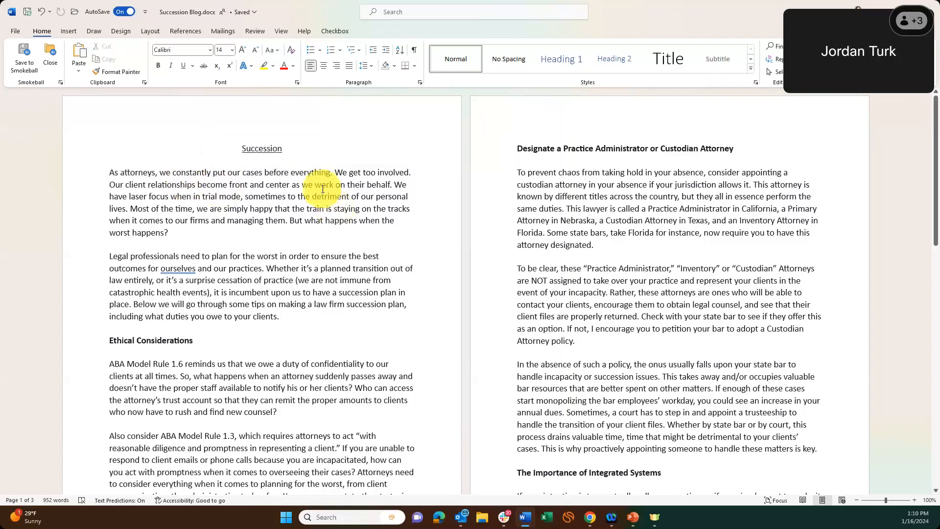
# - Select text from "We get too involved" through "Most", replace that with the whole sentence starting "We have laser focus", and clear the selection
pyautogui.moveTo(335, 173); pyautogui.dragTo(151, 213)
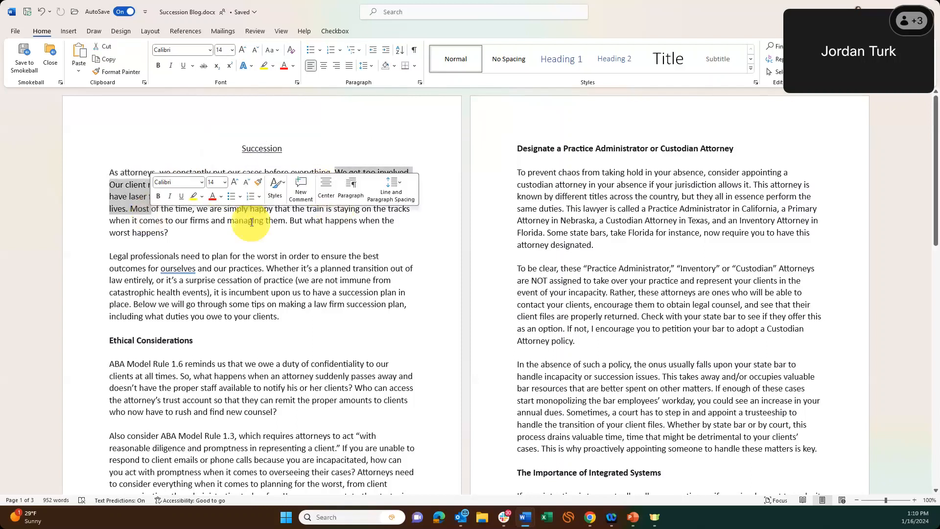
pyautogui.keyDown('ctrl'); pyautogui.click(123, 199); pyautogui.keyUp('ctrl')
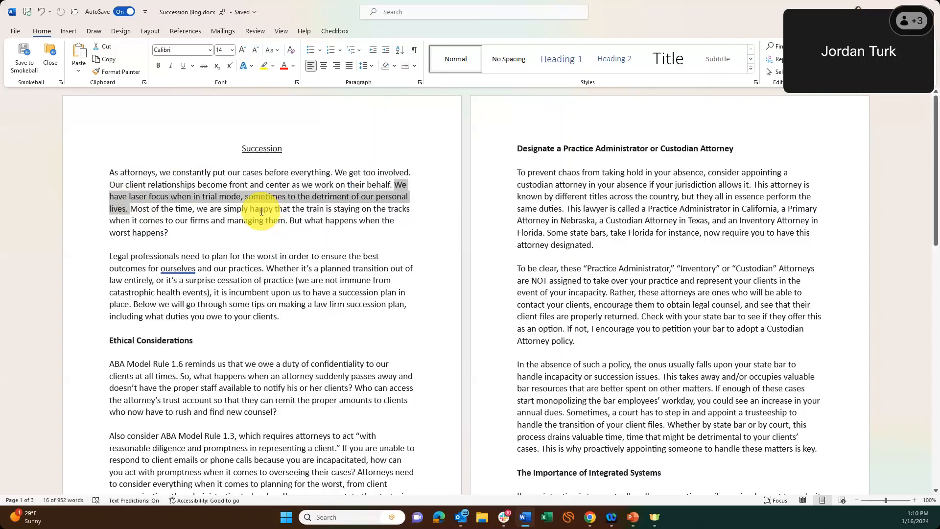
pyautogui.click(261, 212)
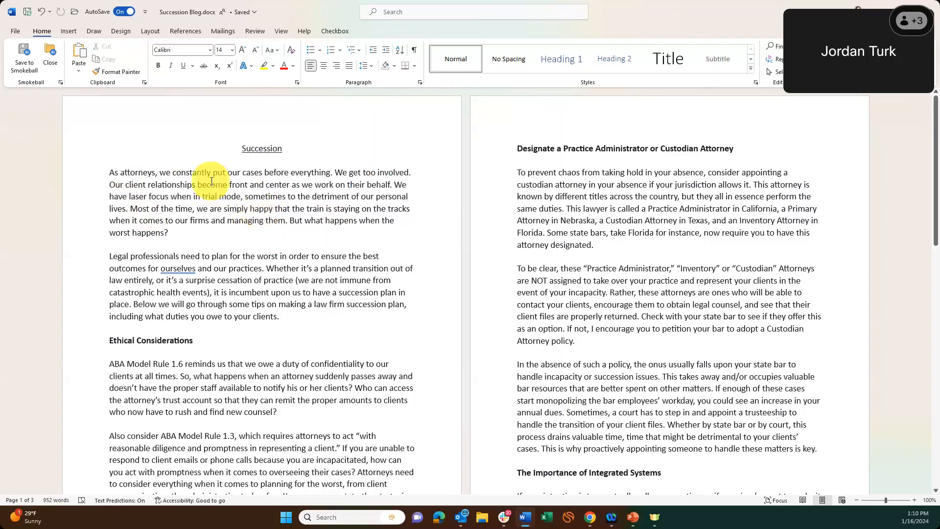
# - Select the whole opening paragraph, clear the selection, and select only the word "constantly" in its first sentence
pyautogui.keyDown('ctrl'); pyautogui.click(265, 199); pyautogui.keyUp('ctrl')
pyautogui.tripleClick(265, 199)
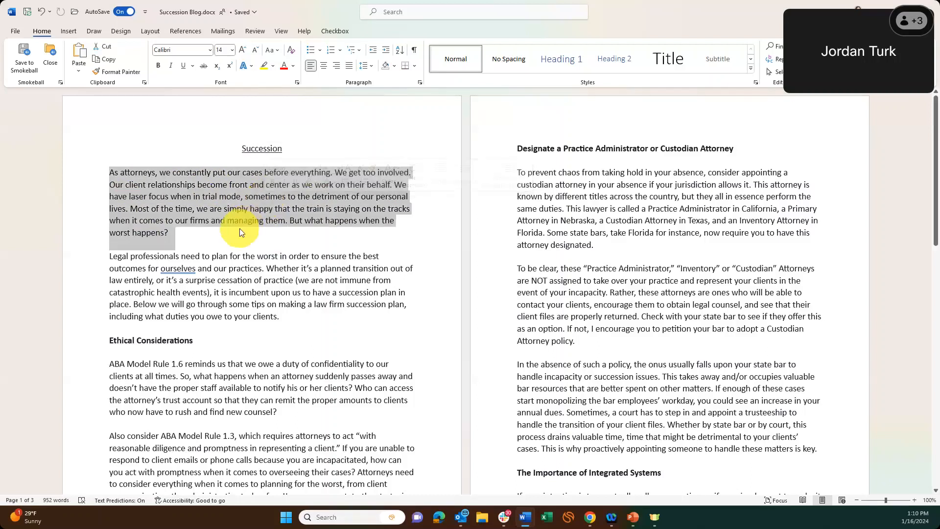
pyautogui.moveTo(120, 174); pyautogui.dragTo(91, 167)
pyautogui.click(249, 184)
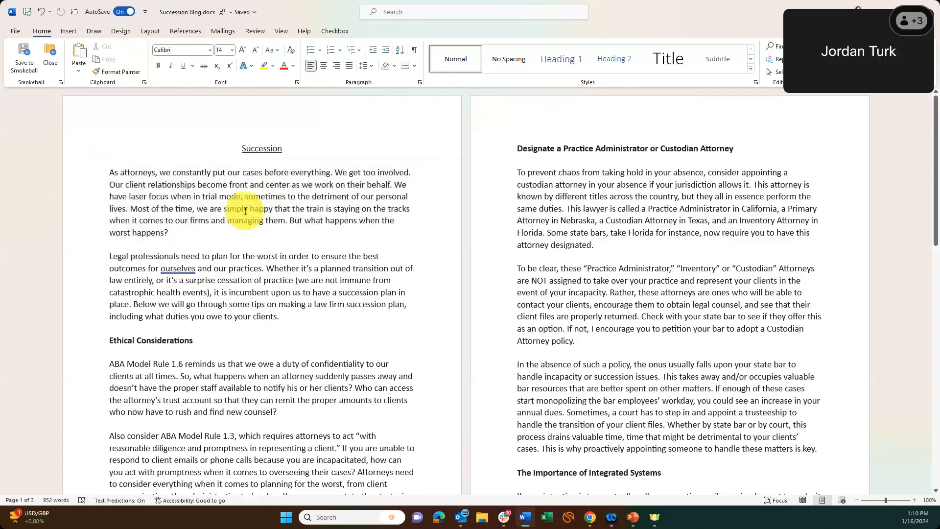
pyautogui.doubleClick(186, 173)
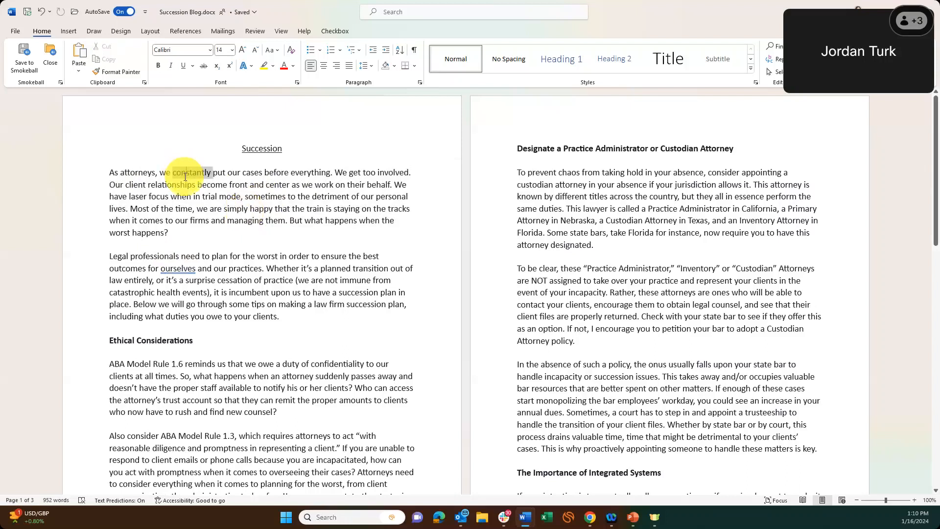
# - Select the opening paragraph's whole first sentence, extend the selection to the entire paragraph, and clear it
pyautogui.keyDown('ctrl'); pyautogui.click(185, 174); pyautogui.keyUp('ctrl')
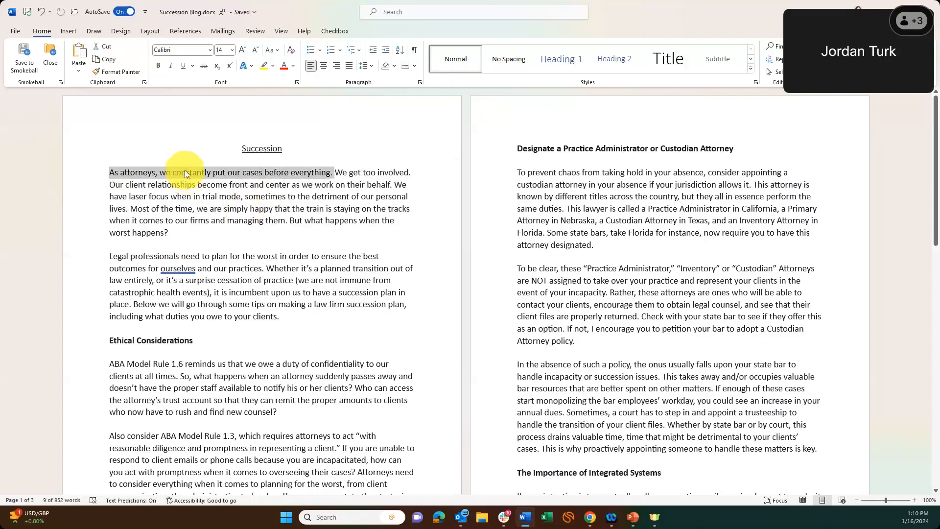
pyautogui.tripleClick(185, 174)
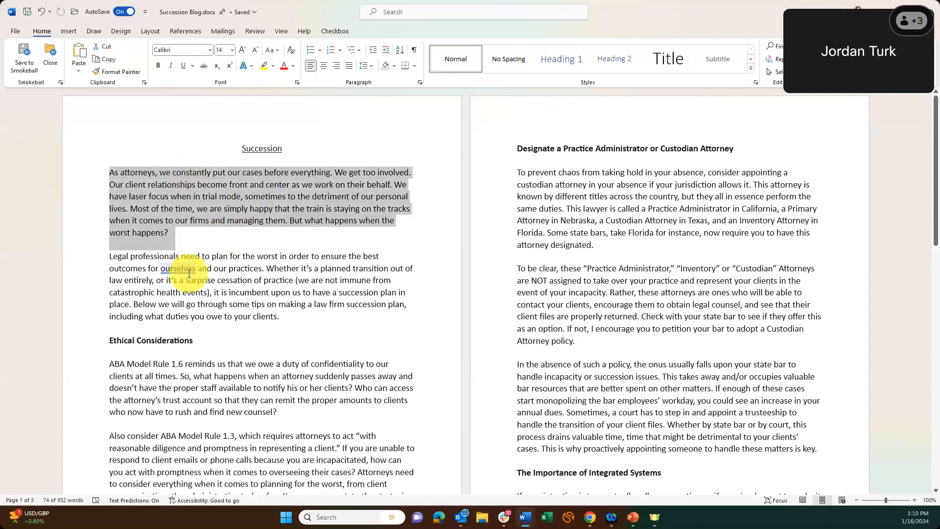
pyautogui.click(210, 232)
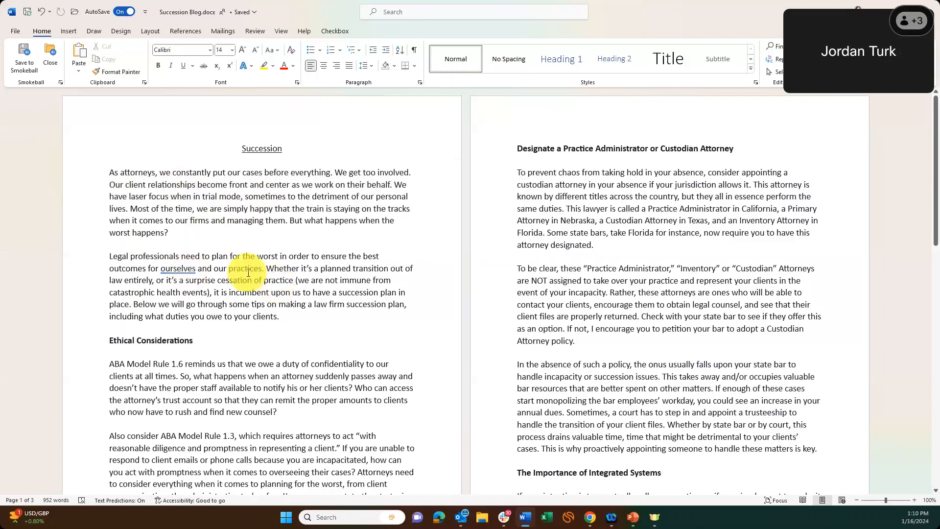
# - Select everything from the heading "The Importance of Integrated Systems" to the document's end, repeat the selection, and clear it
pyautogui.scroll(-5, 248, 273)
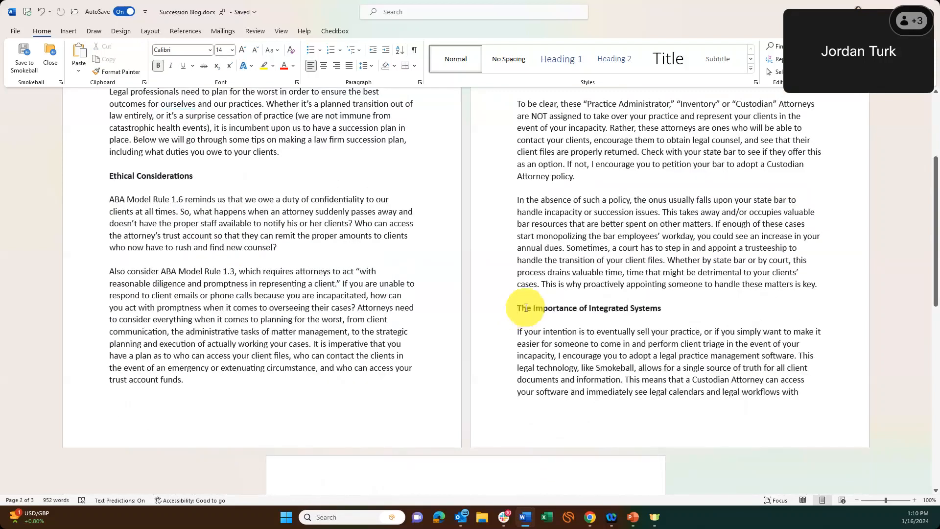
pyautogui.click(550, 314)
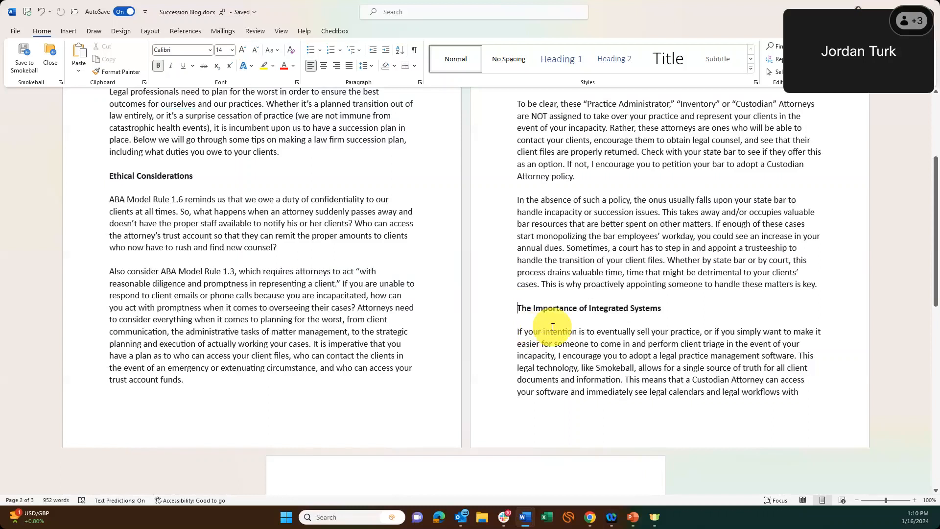
pyautogui.hotkey('ctrl', 'shift', 'End')
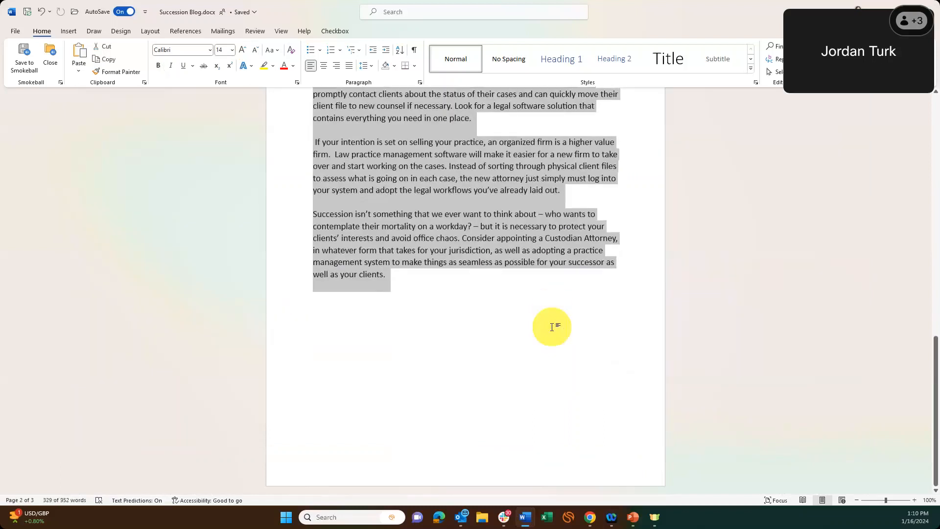
pyautogui.scroll(10, 552, 327)
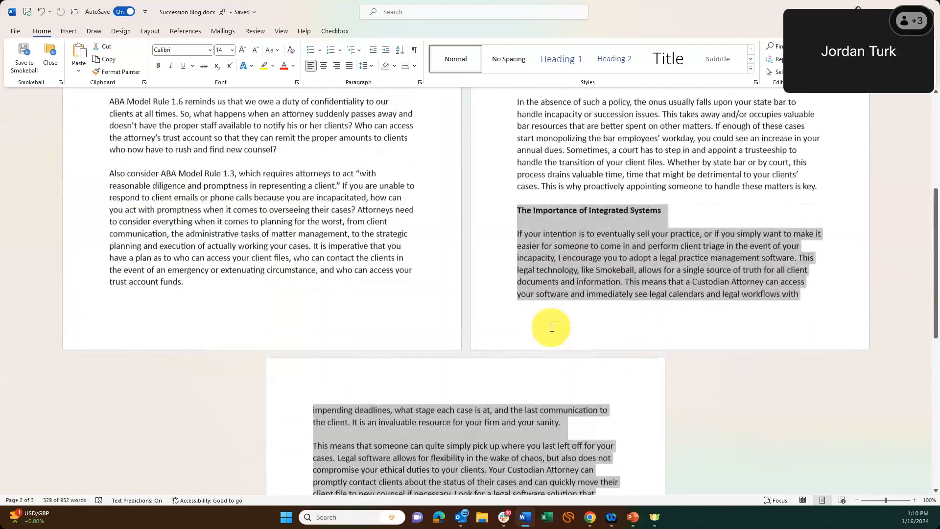
pyautogui.scroll(1, 552, 327)
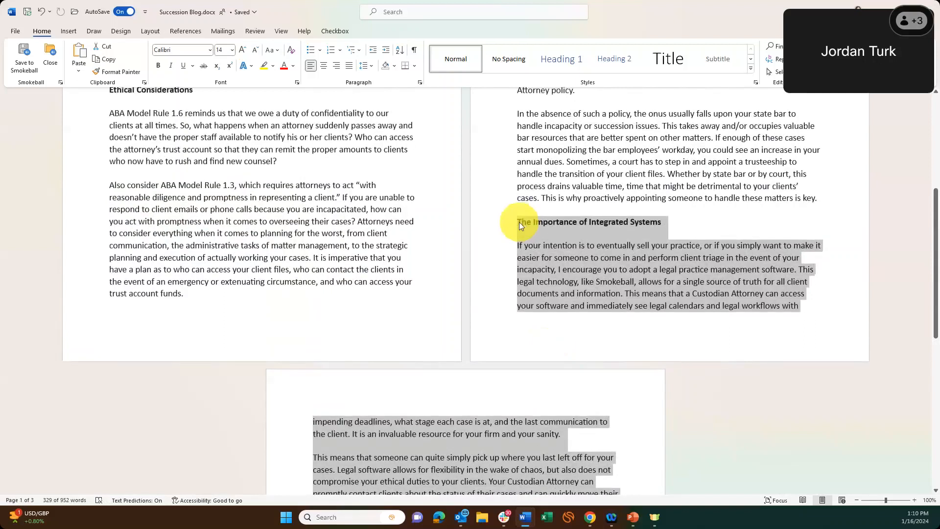
pyautogui.click(519, 222)
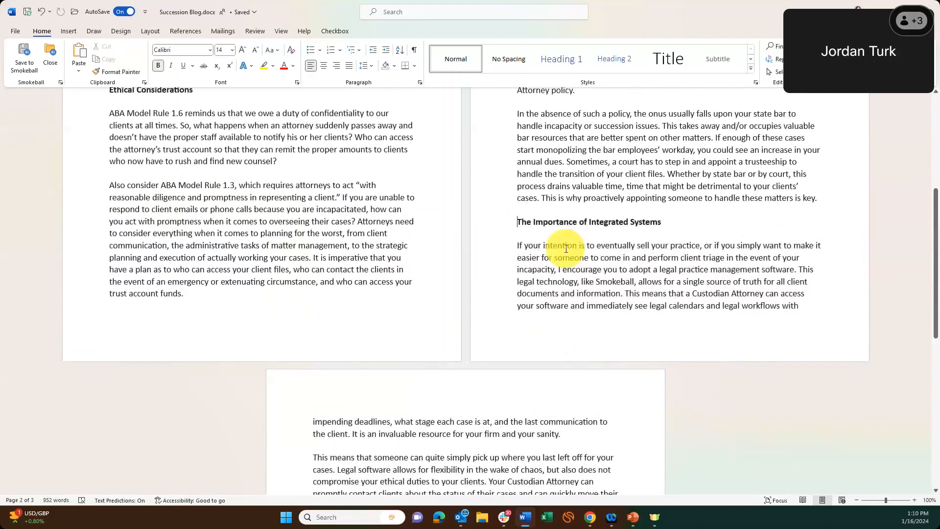
pyautogui.hotkey('ctrl', 'shift', 'End')
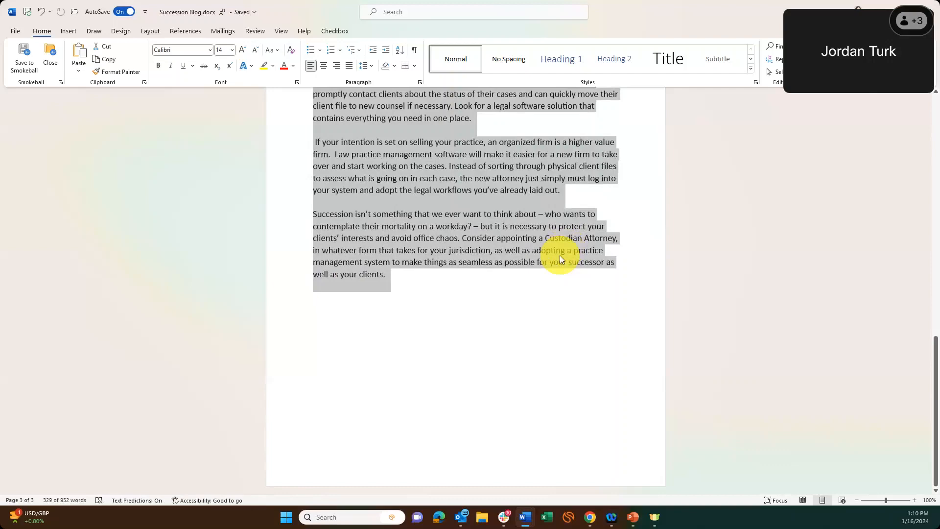
pyautogui.click(528, 252)
# - Select the entire document in one action, check the selection through the last page, and clear it
pyautogui.scroll(5, 521, 240)
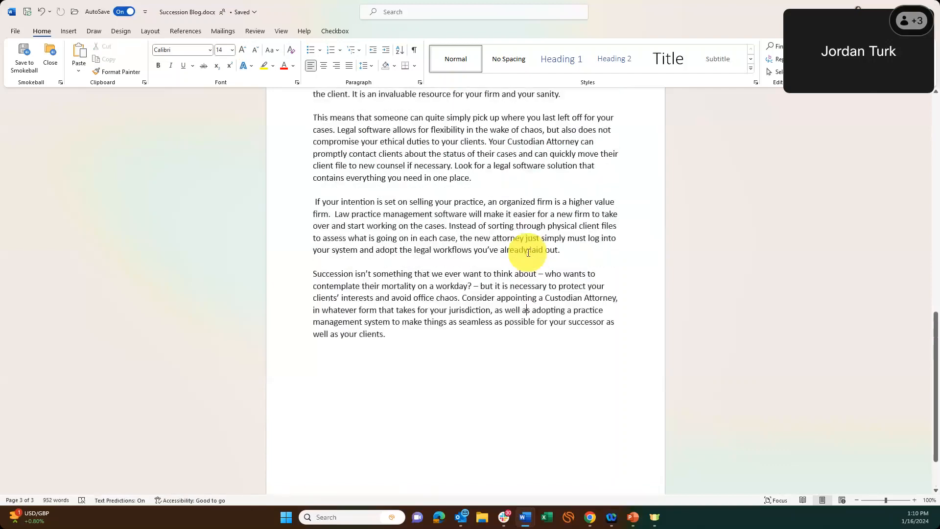
pyautogui.scroll(8, 516, 235)
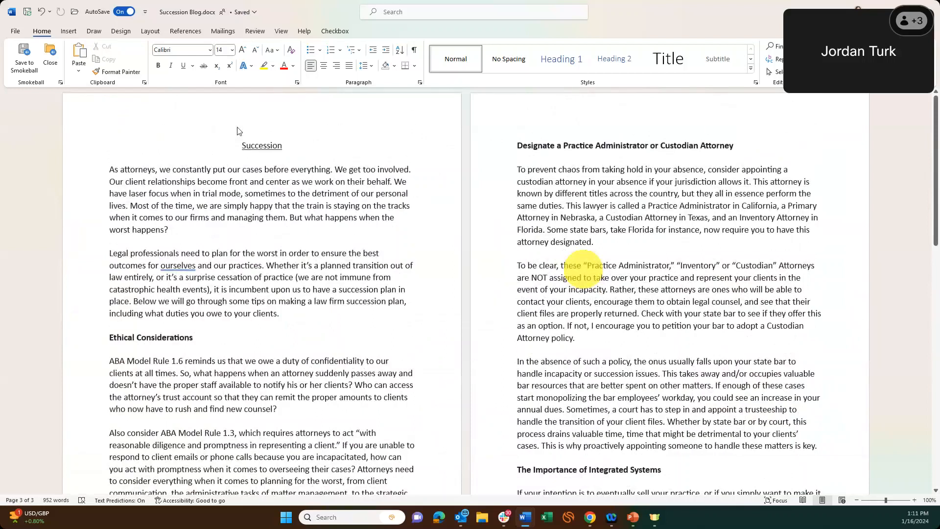
pyautogui.click(275, 214)
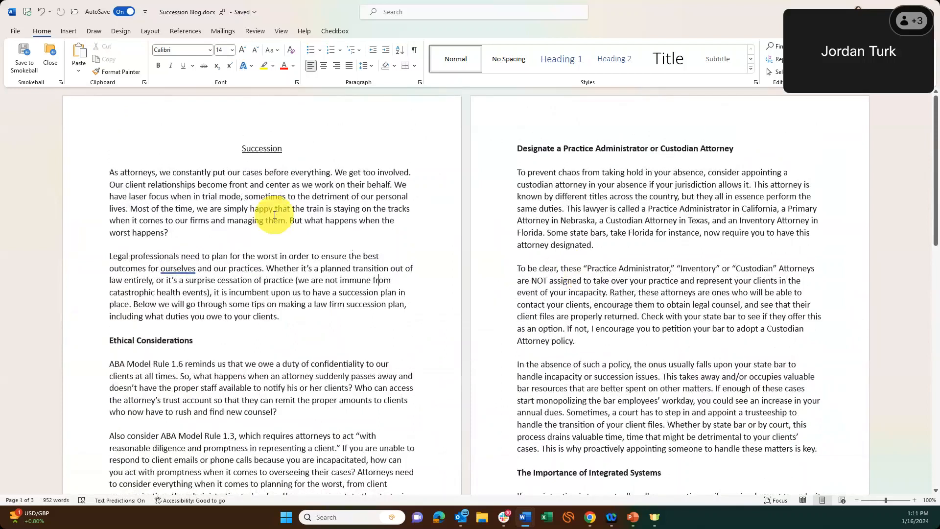
pyautogui.hotkey('ctrl', 'a')
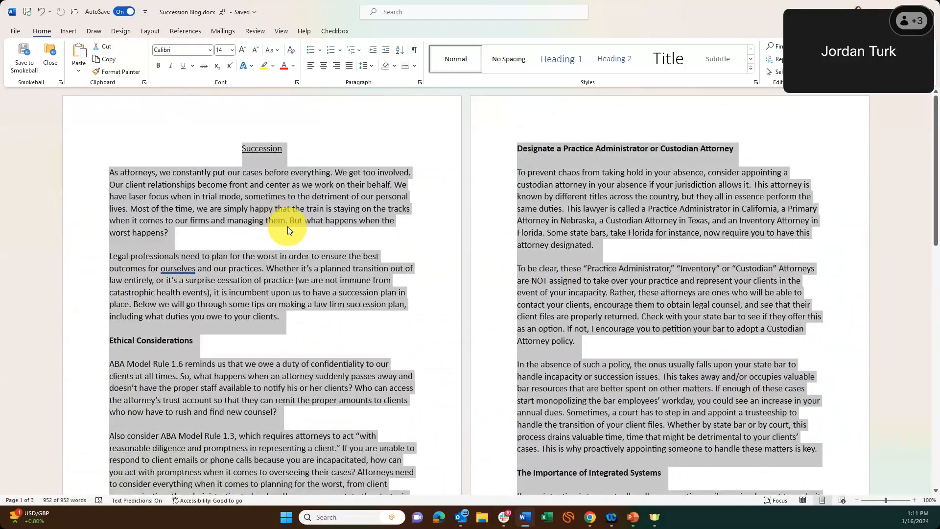
pyautogui.scroll(-10, 288, 230)
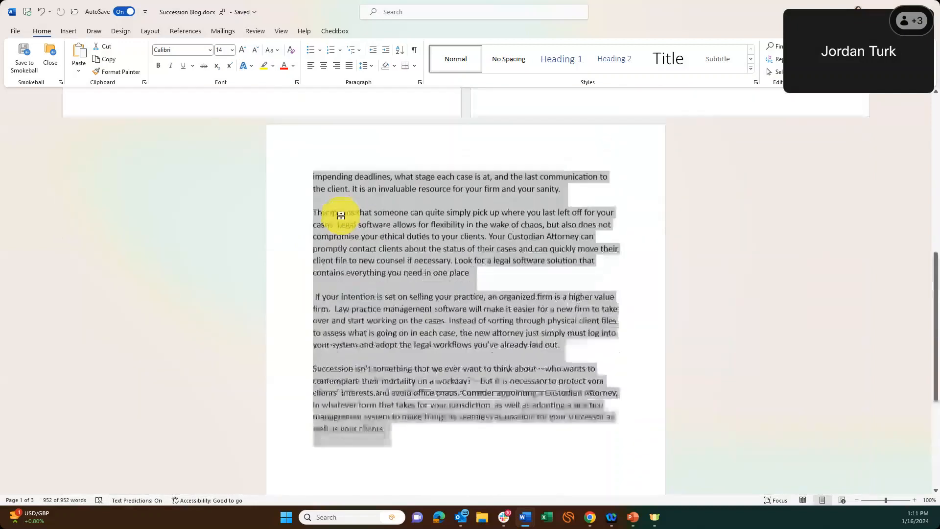
pyautogui.scroll(10, 341, 219)
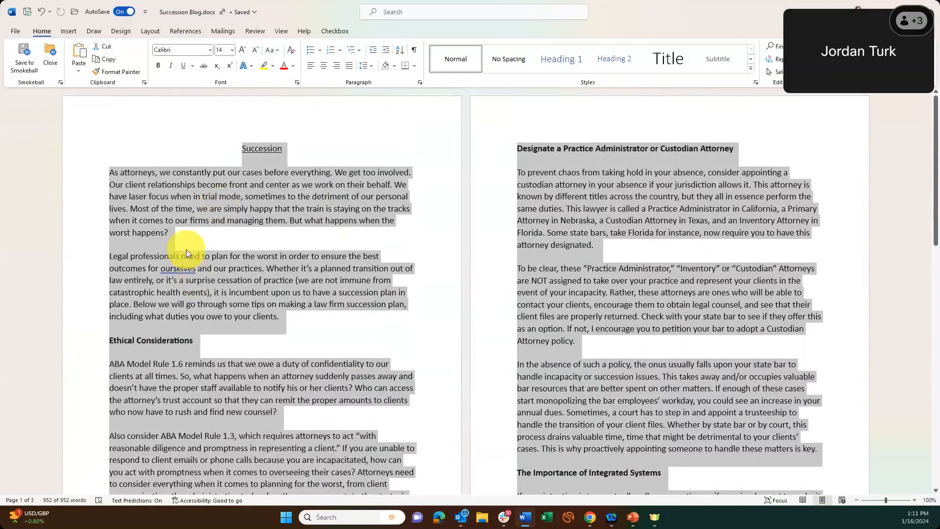
pyautogui.click(219, 254)
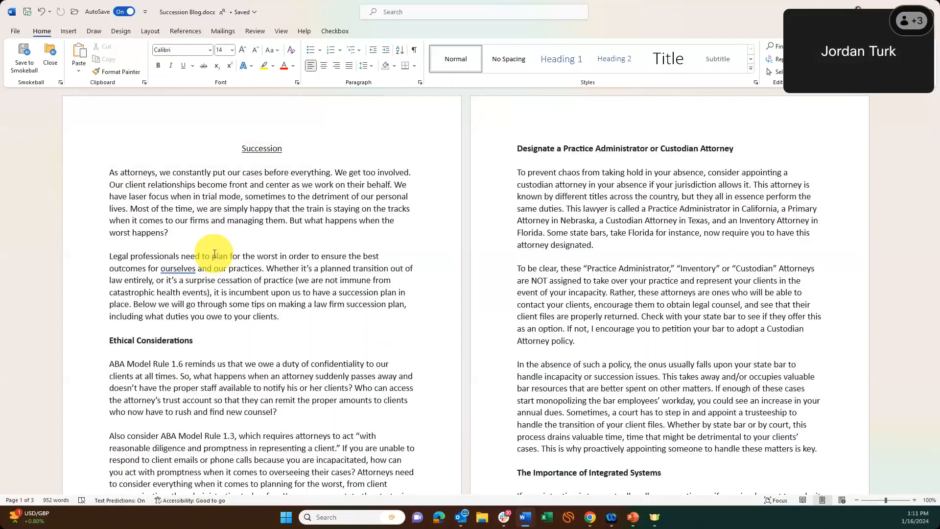
# - Review the Quick Access Toolbar's customization options and show the toolbar below the ribbon
pyautogui.click(146, 15)
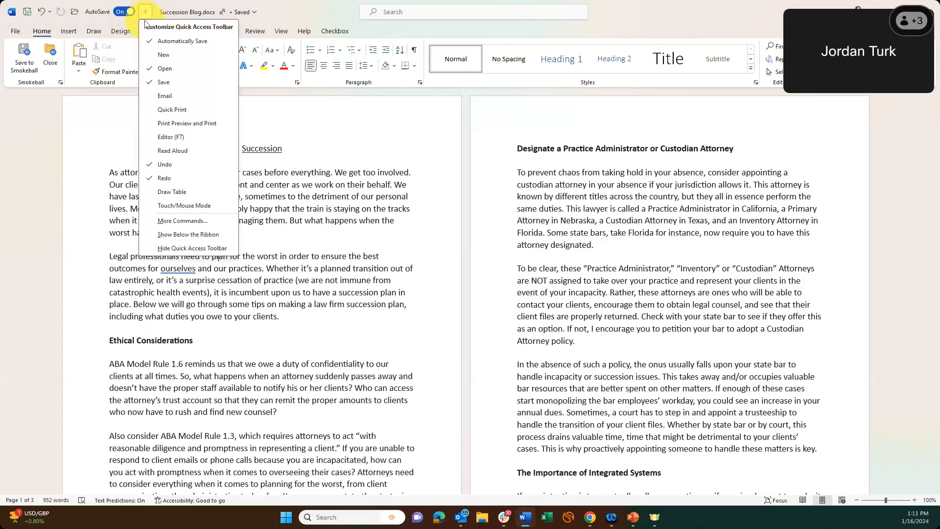
pyautogui.click(144, 13)
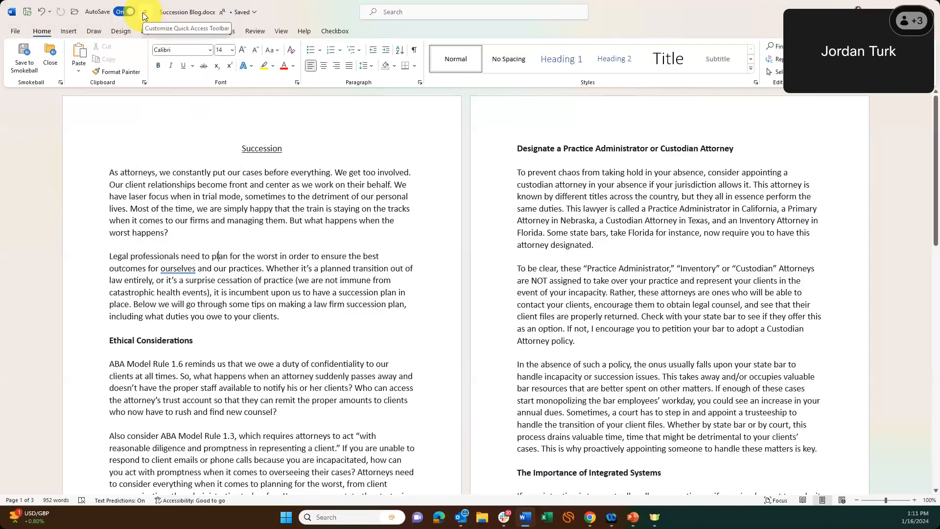
pyautogui.click(143, 13)
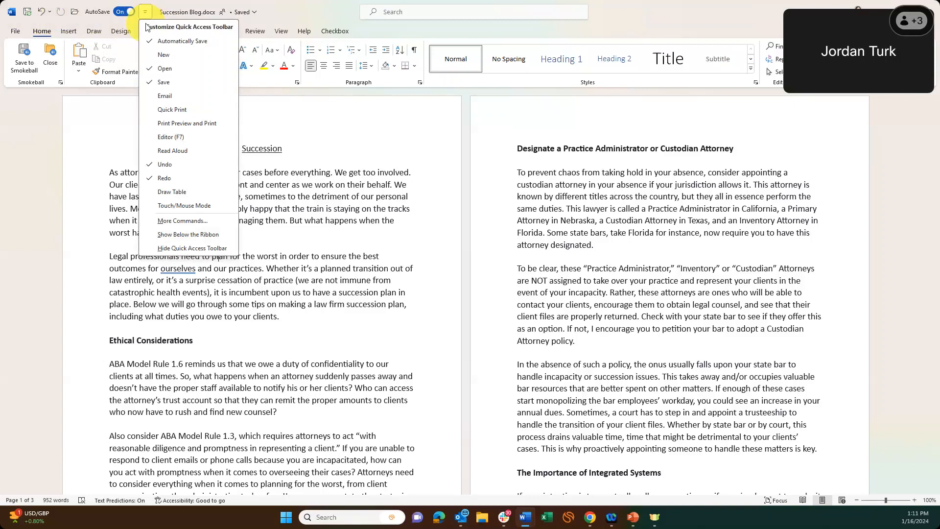
pyautogui.click(199, 237)
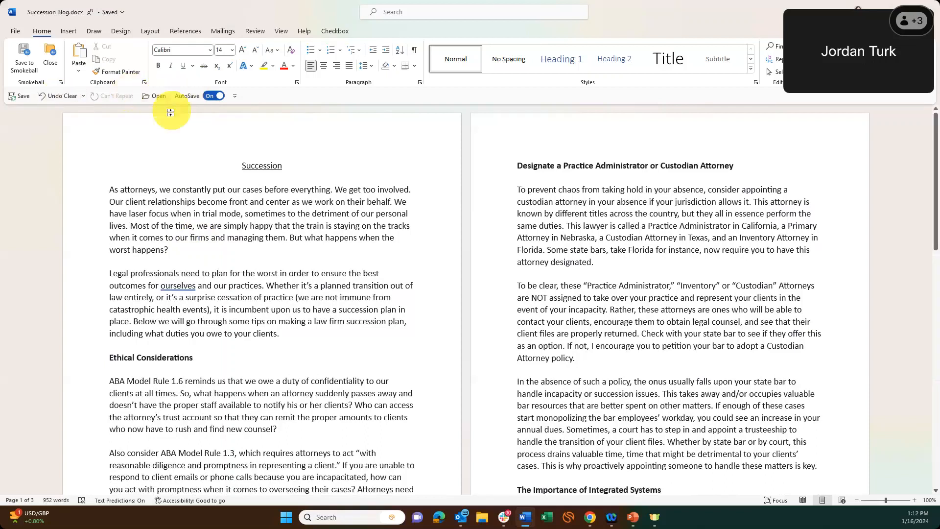
# - Add the New command to the Quick Access Toolbar, and view its removal option without applying it
pyautogui.click(236, 97)
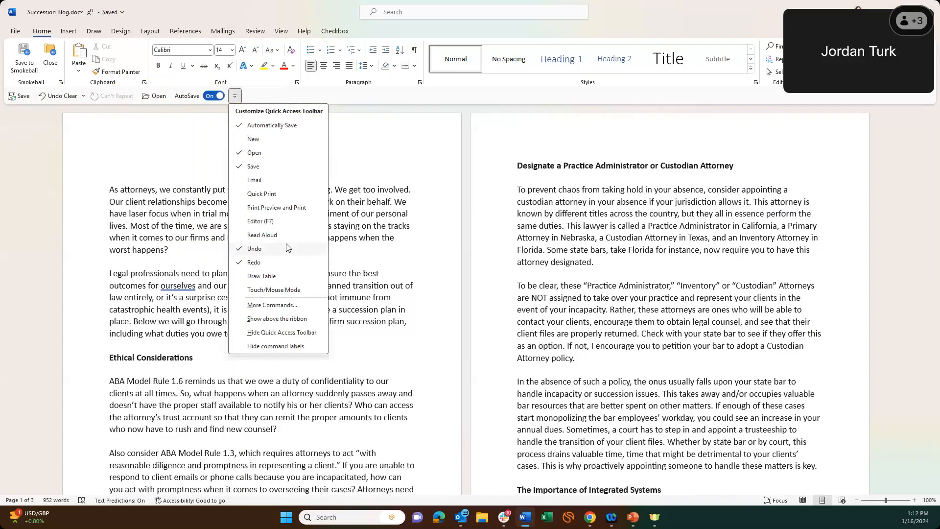
pyautogui.click(145, 142)
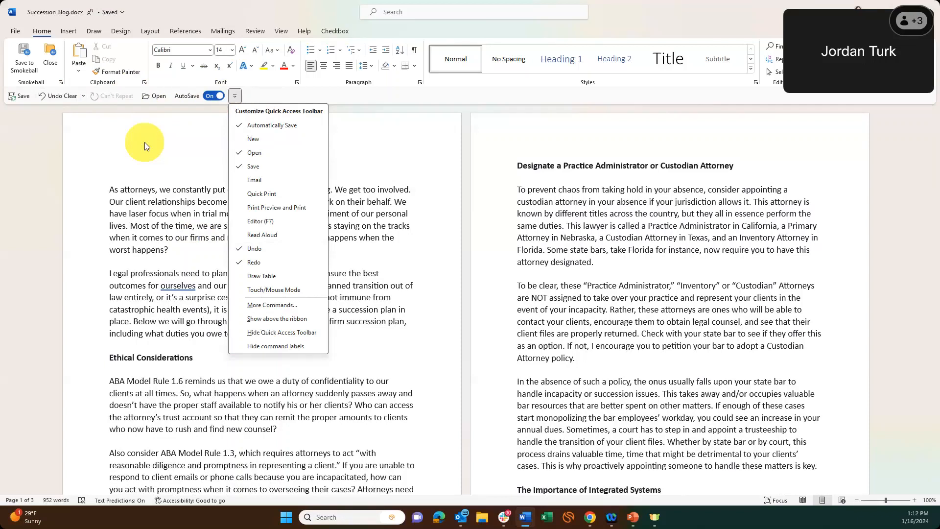
pyautogui.click(263, 141)
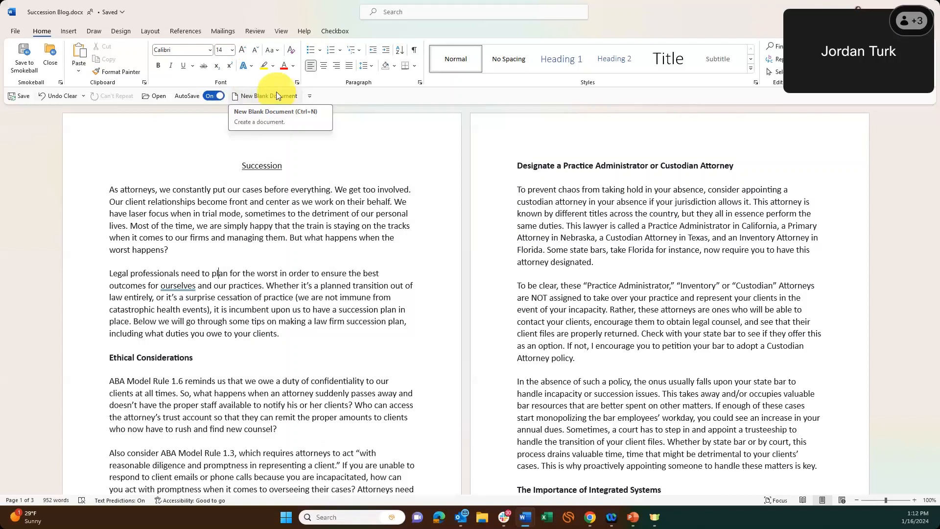
pyautogui.rightClick(276, 93)
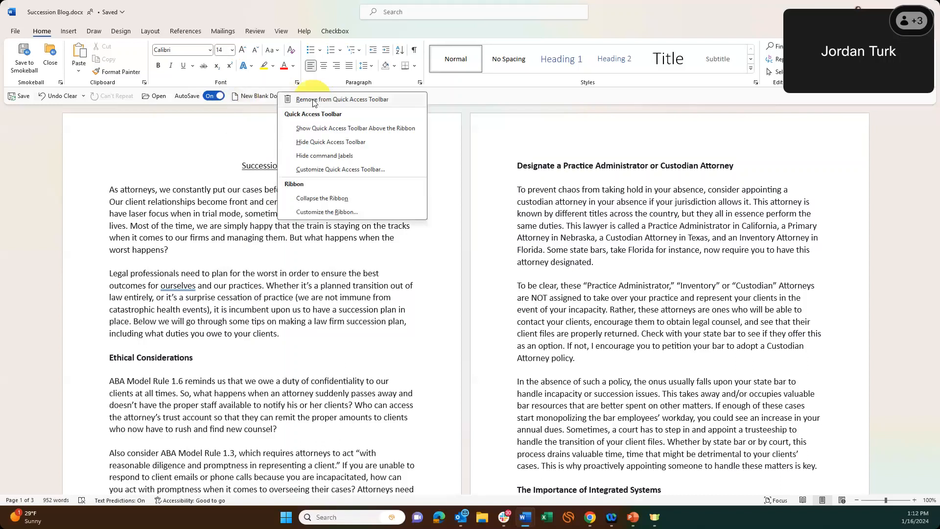
pyautogui.click(164, 181)
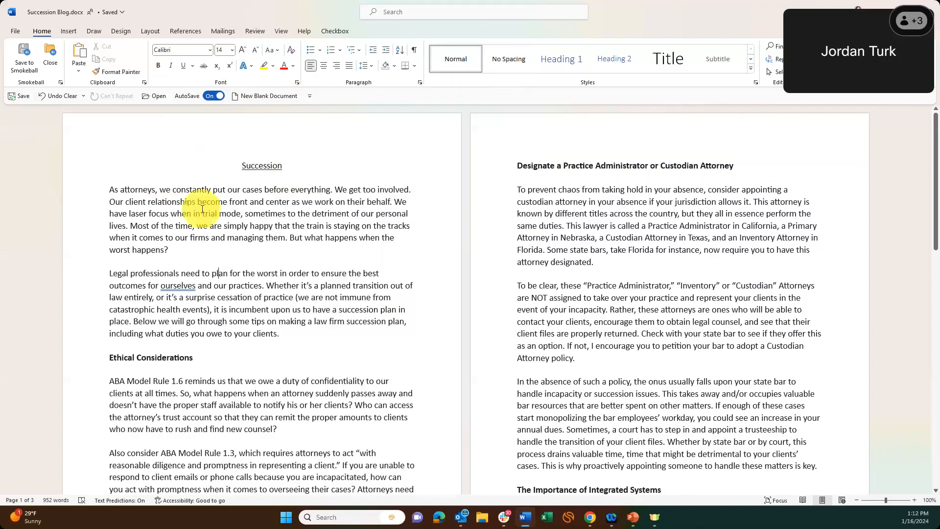
# - Open the full Quick Access Toolbar customization options and list all available commands
pyautogui.click(308, 96)
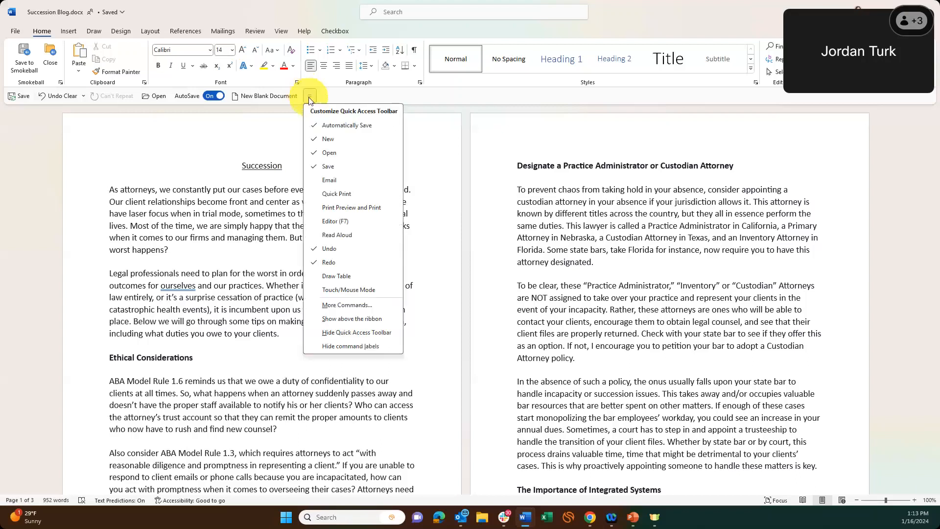
pyautogui.click(353, 307)
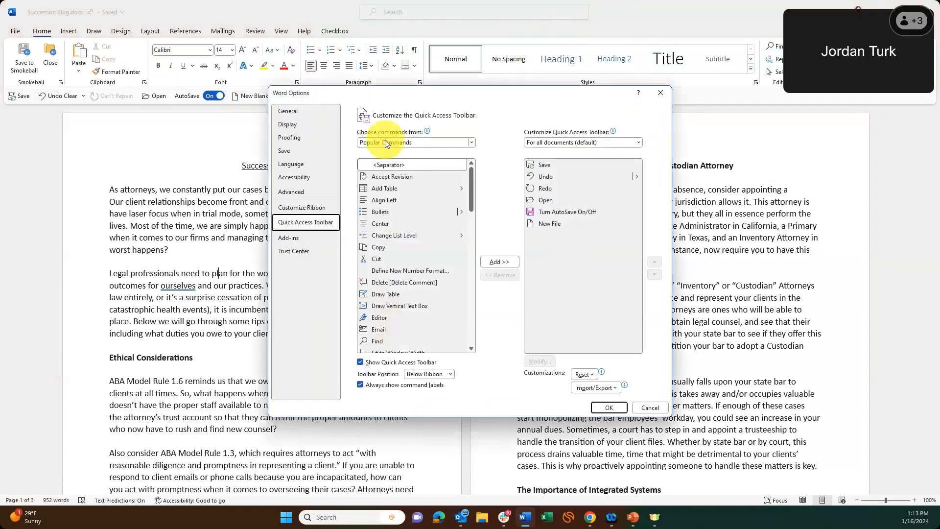
pyautogui.click(419, 143)
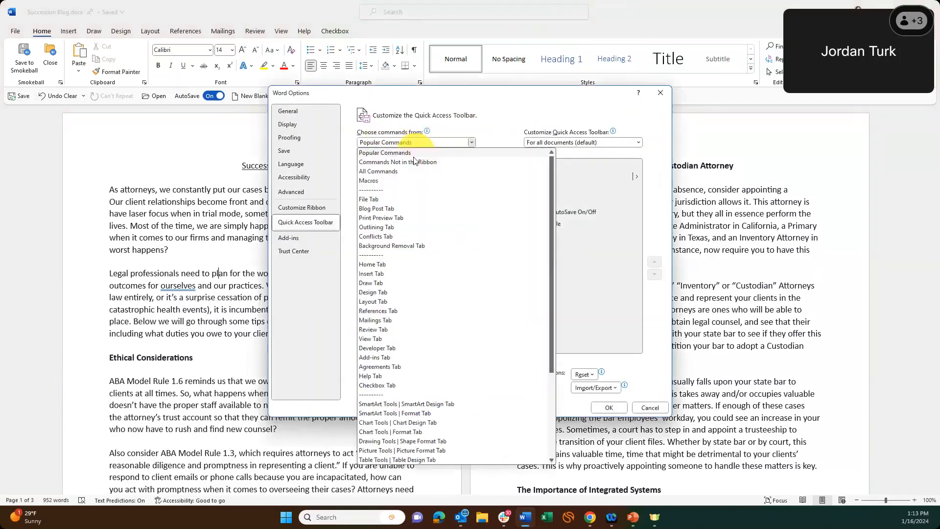
pyautogui.click(402, 173)
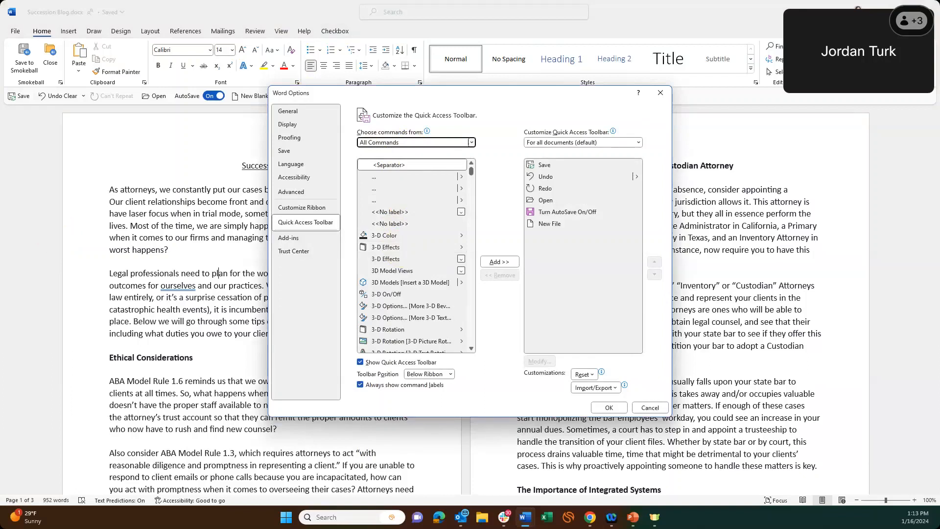
# - Add the E-mail as PDF Attachment command to the Quick Access Toolbar and apply the change
pyautogui.scroll(-5, 471, 335)
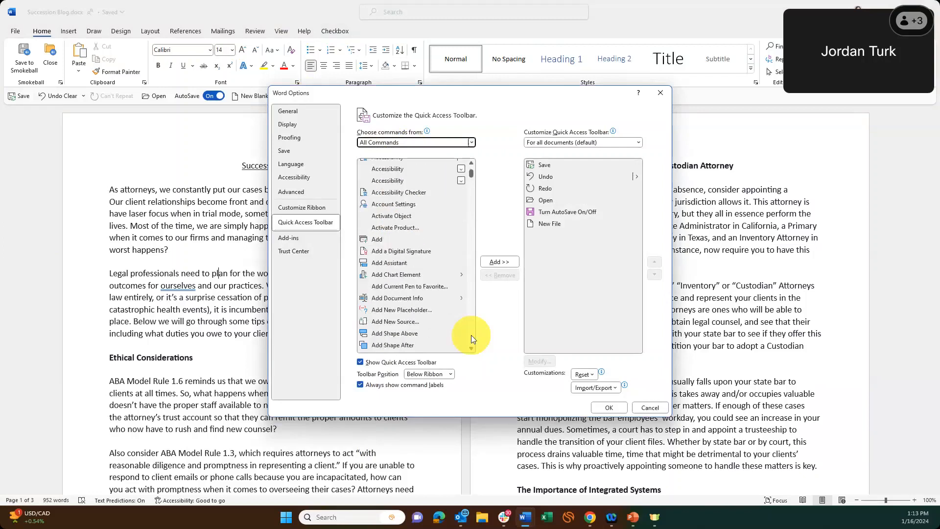
pyautogui.scroll(-10, 471, 335)
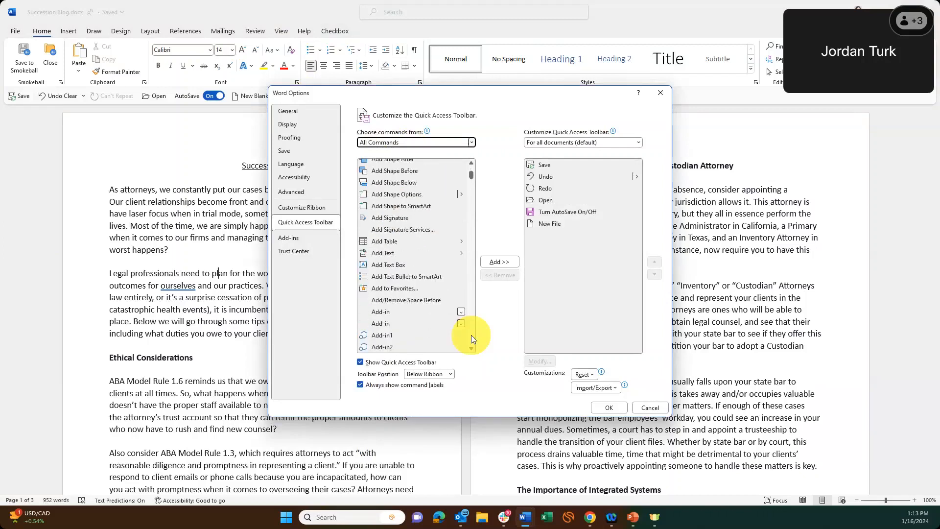
pyautogui.scroll(-8, 471, 335)
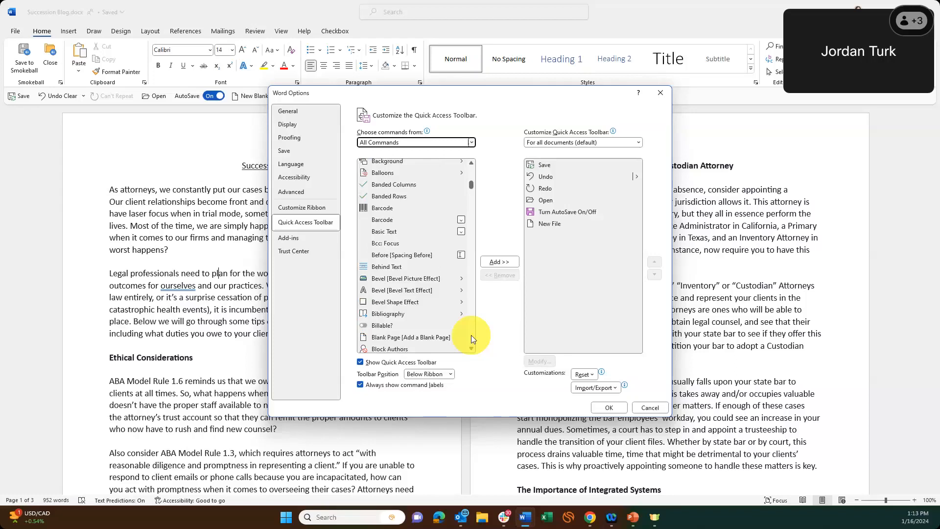
pyautogui.scroll(-6, 471, 335)
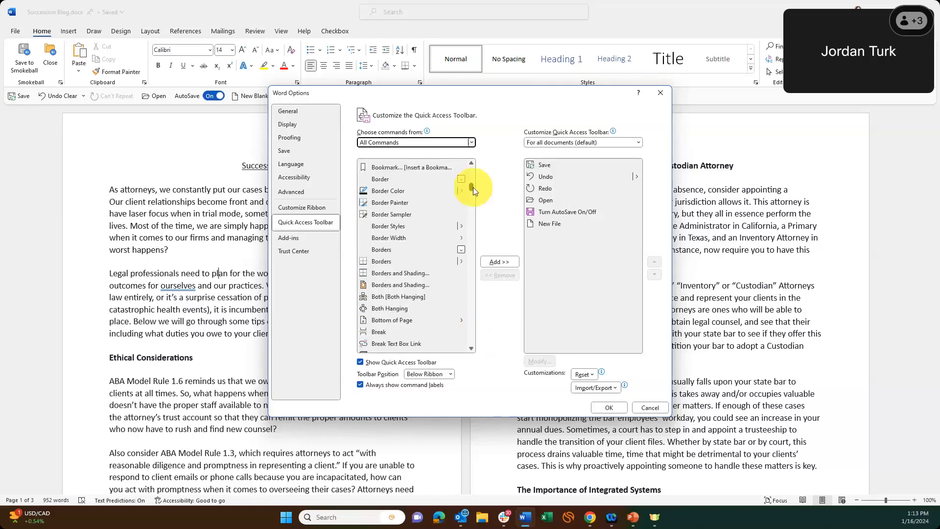
pyautogui.moveTo(473, 187); pyautogui.dragTo(479, 222)
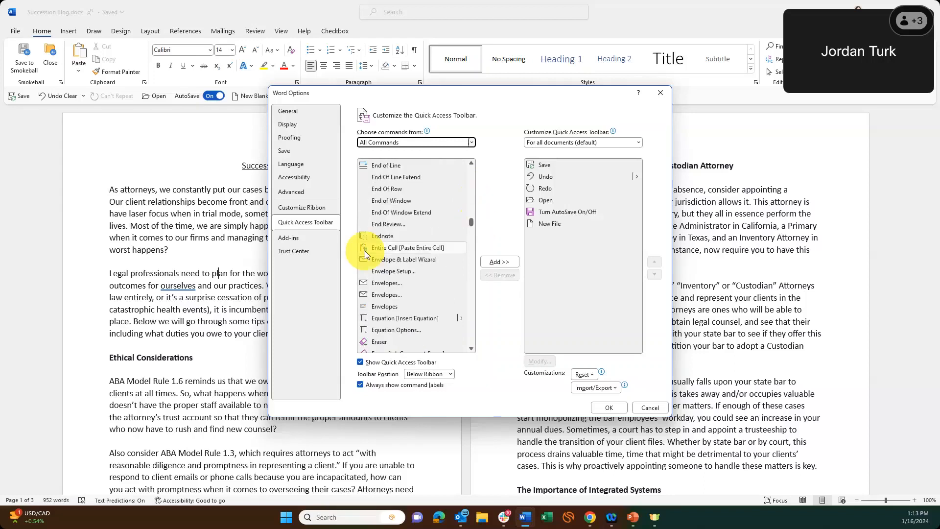
pyautogui.scroll(5, 416, 227)
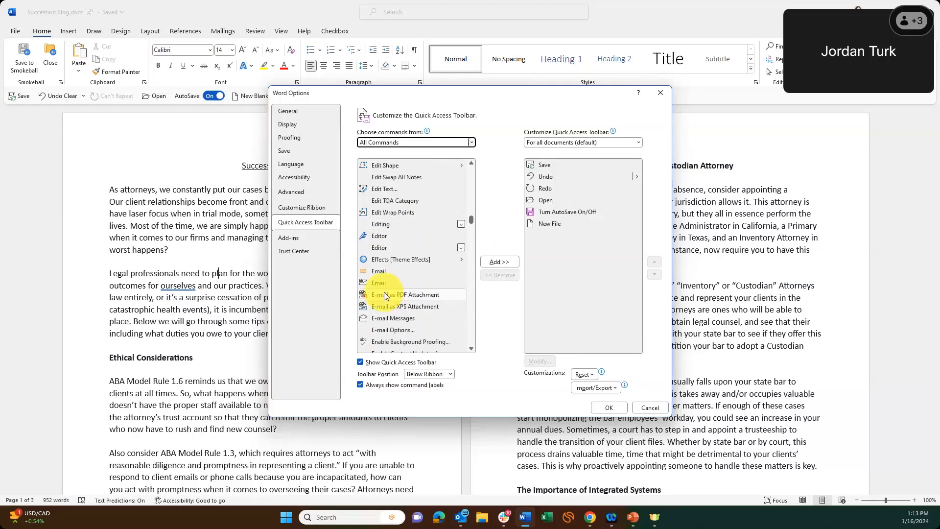
pyautogui.click(386, 293)
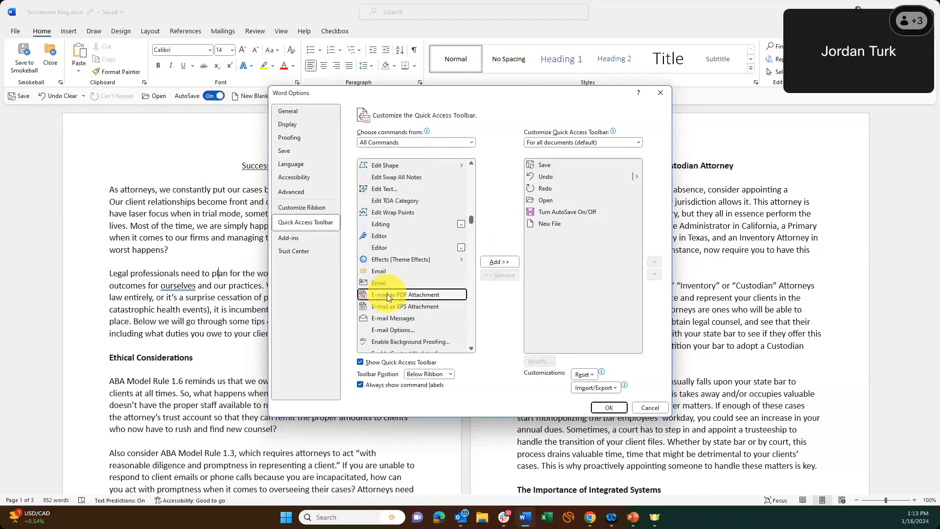
pyautogui.click(499, 262)
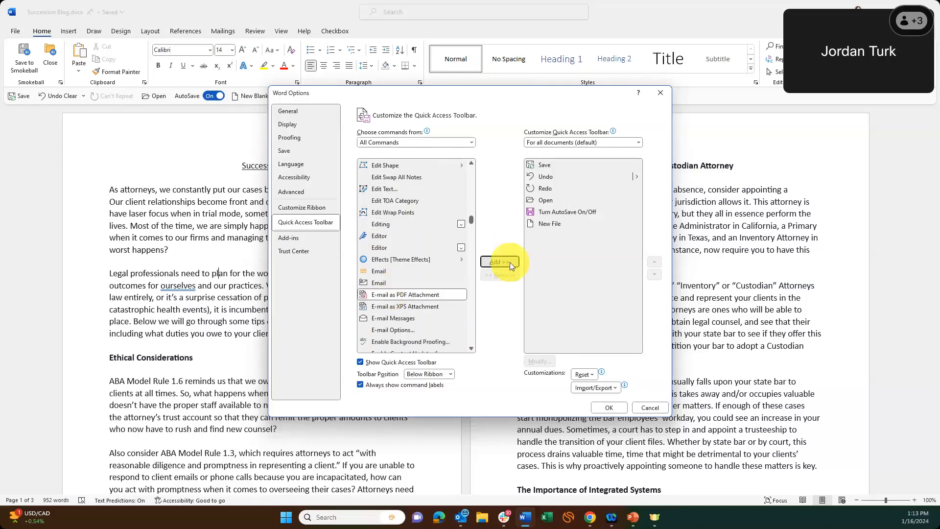
pyautogui.click(607, 409)
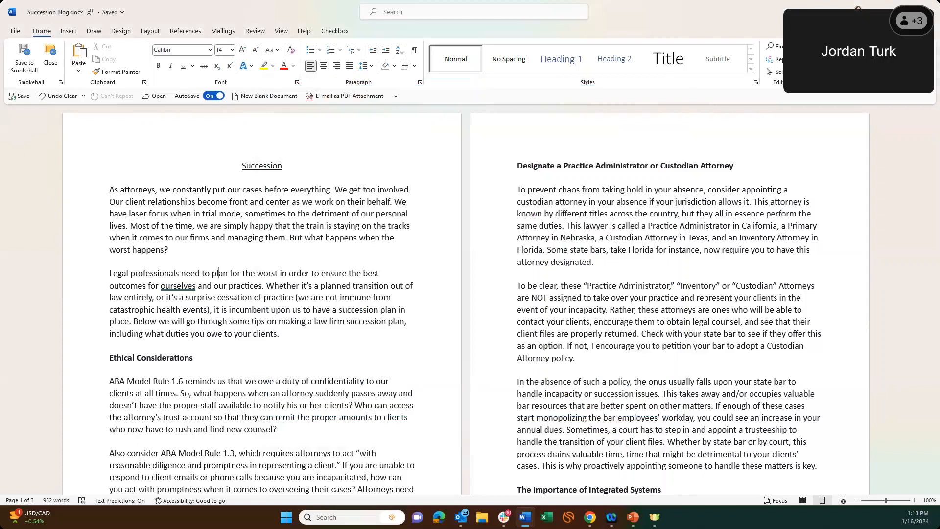
# - Reopen the toolbar customization and add Symbol [Insert a Symbol] from all commands to the Quick Access Toolbar
pyautogui.click(396, 96)
pyautogui.click(418, 305)
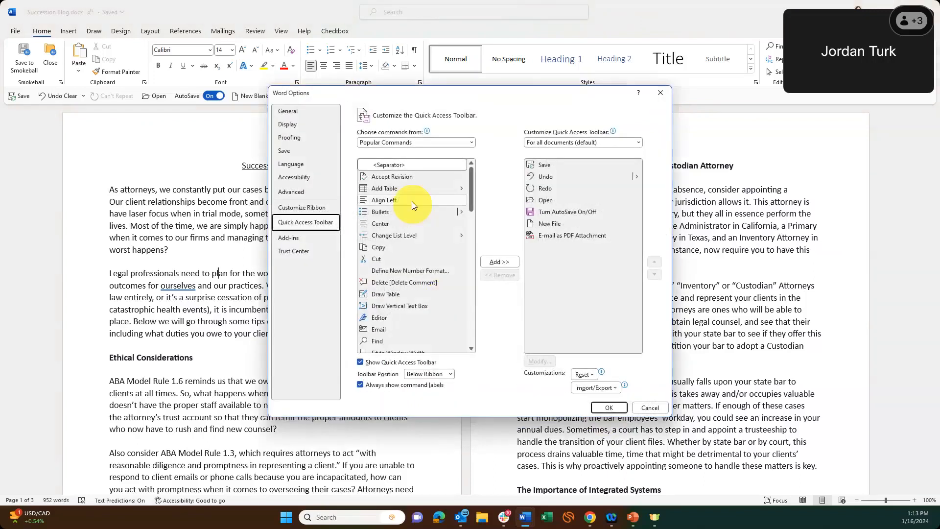
pyautogui.click(414, 142)
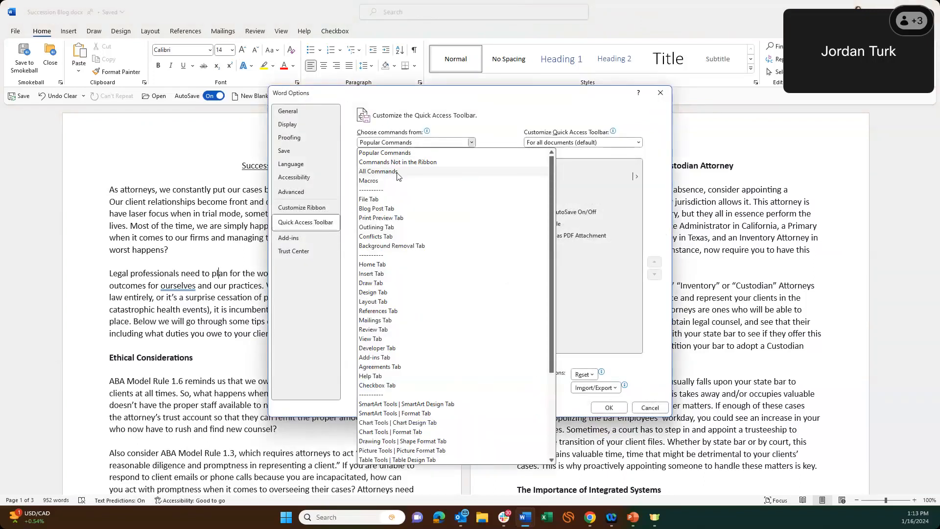
pyautogui.click(398, 172)
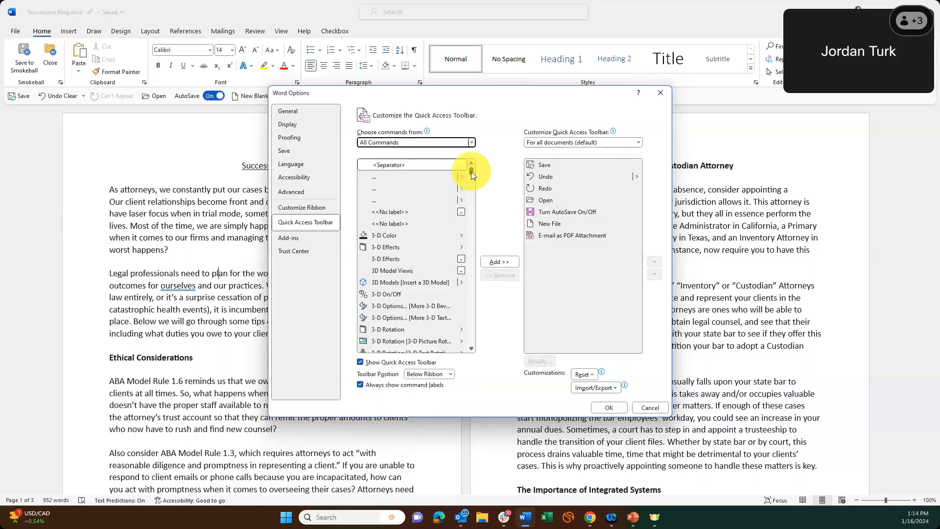
pyautogui.moveTo(471, 171); pyautogui.dragTo(463, 305)
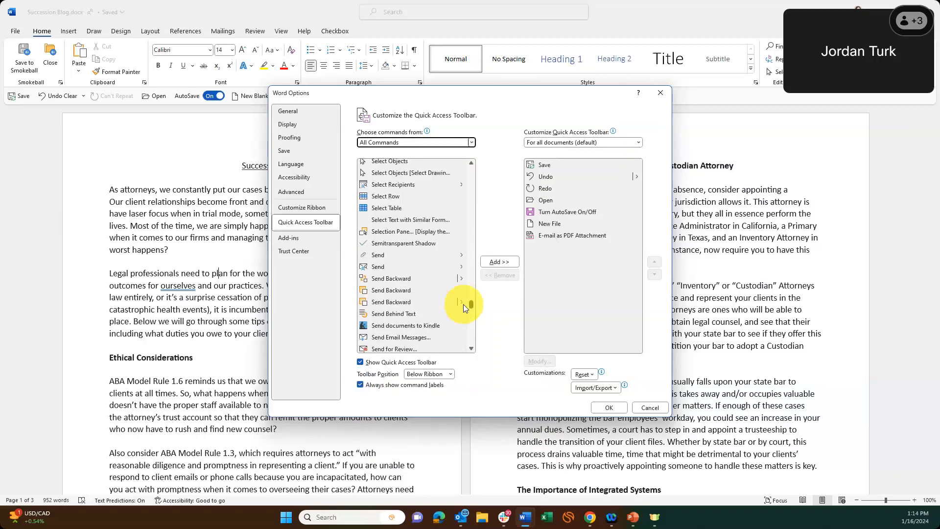
pyautogui.scroll(-12, 442, 288)
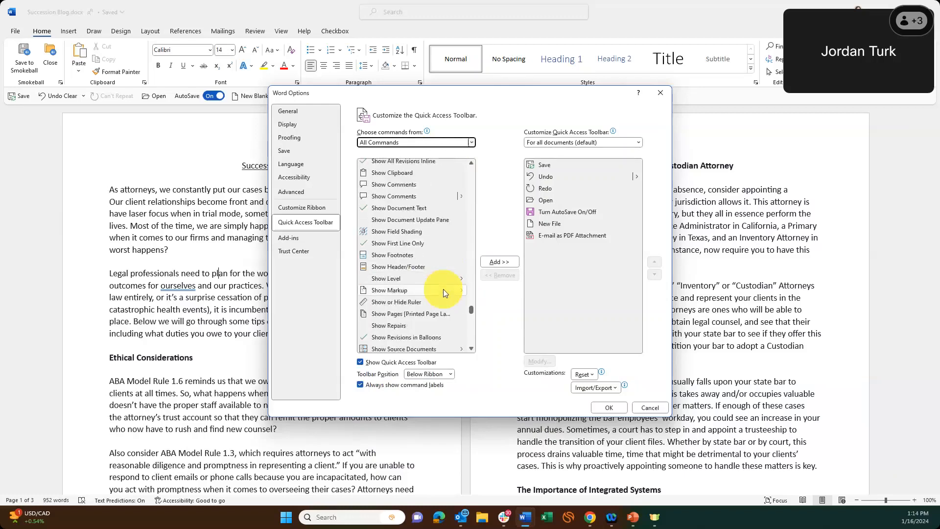
pyautogui.scroll(-12, 442, 286)
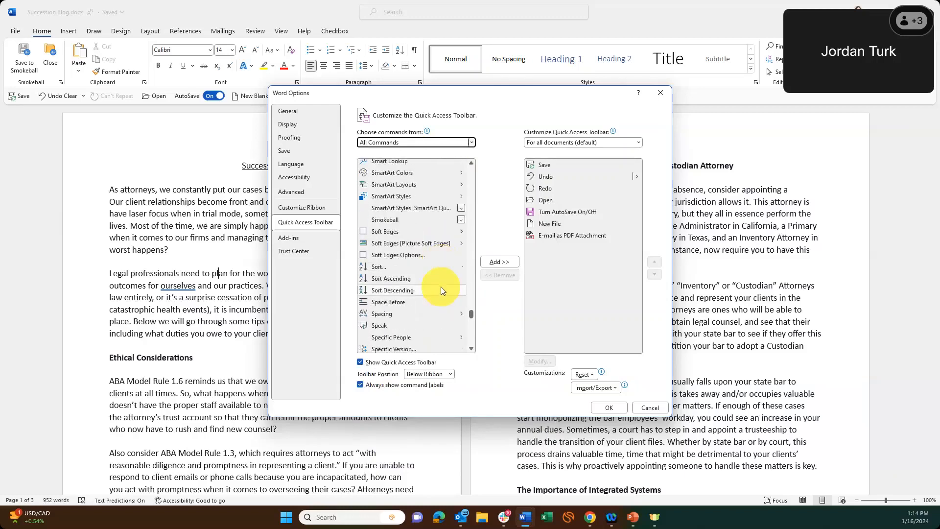
pyautogui.scroll(-7, 440, 286)
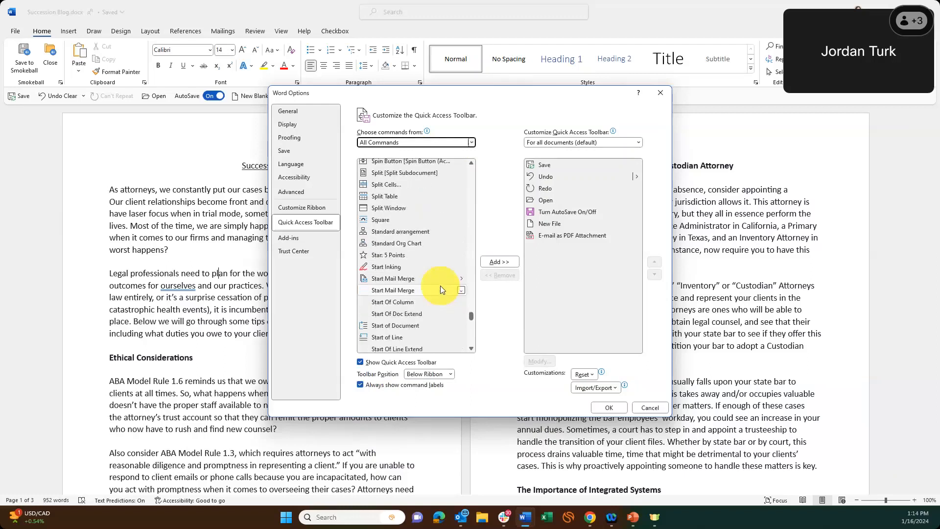
pyautogui.scroll(-7, 439, 286)
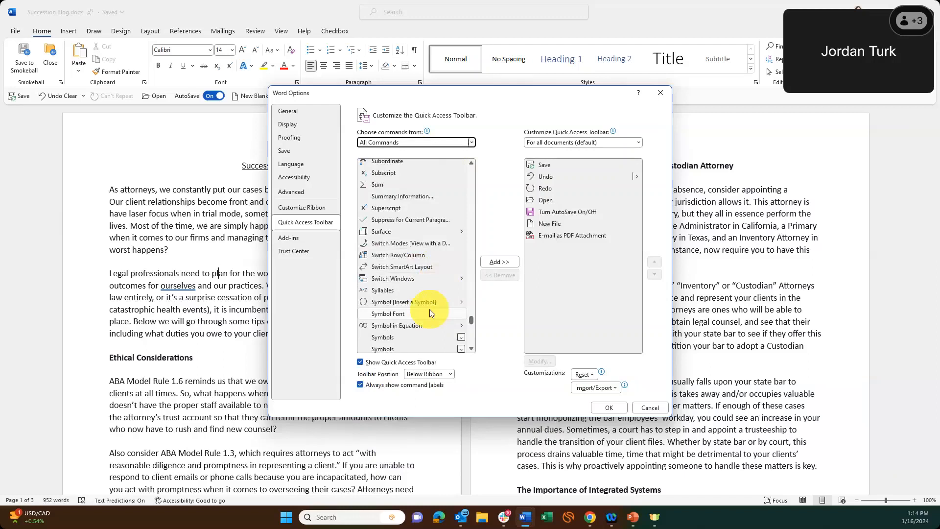
pyautogui.click(426, 302)
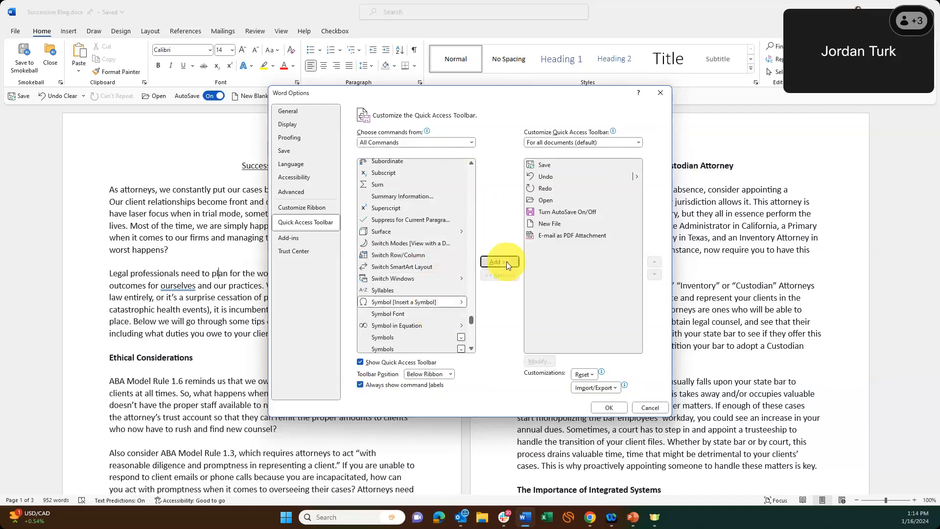
pyautogui.click(507, 261)
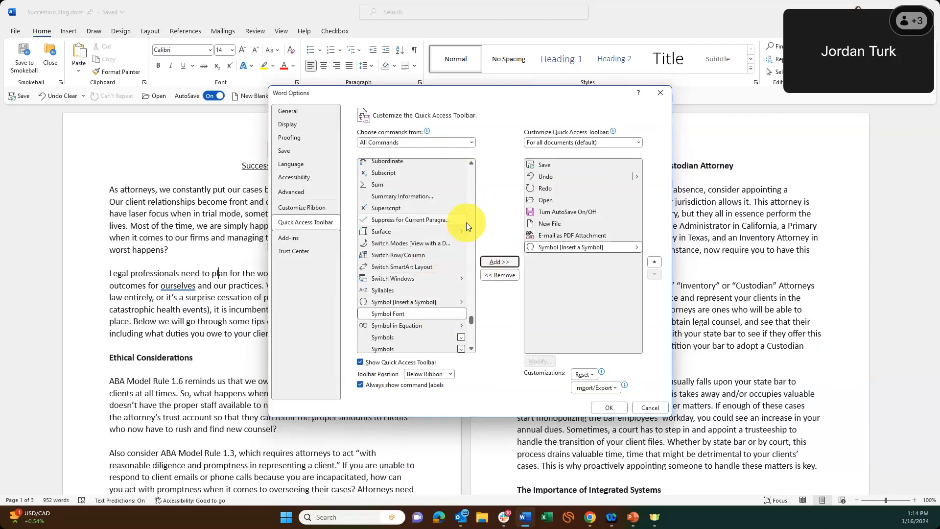
# - Add the AutoCorrect Options command to the Quick Access Toolbar and apply the customization
pyautogui.moveTo(471, 319); pyautogui.dragTo(476, 173)
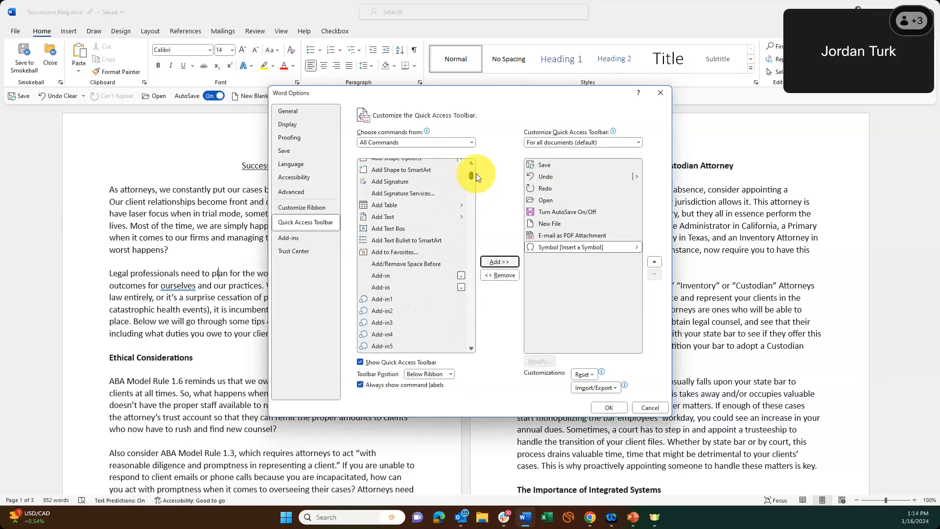
pyautogui.scroll(-15, 472, 300)
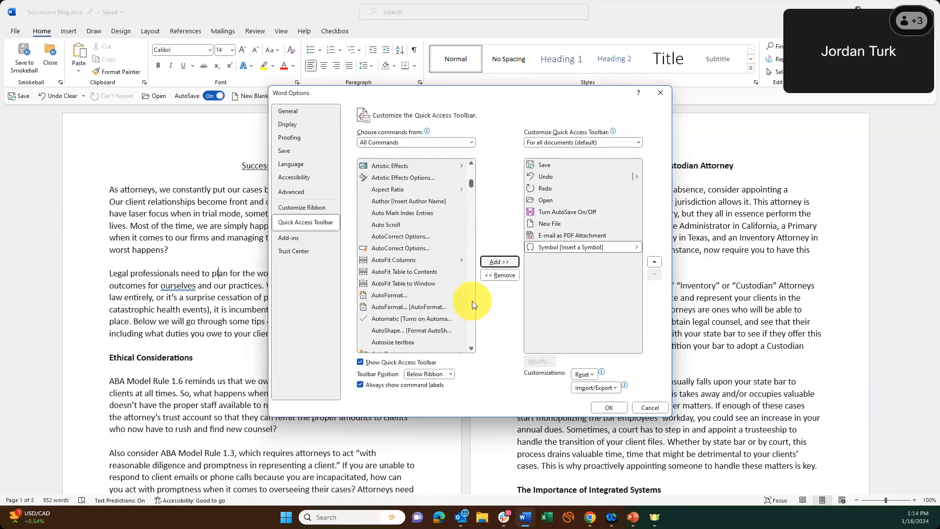
pyautogui.click(415, 249)
pyautogui.click(489, 261)
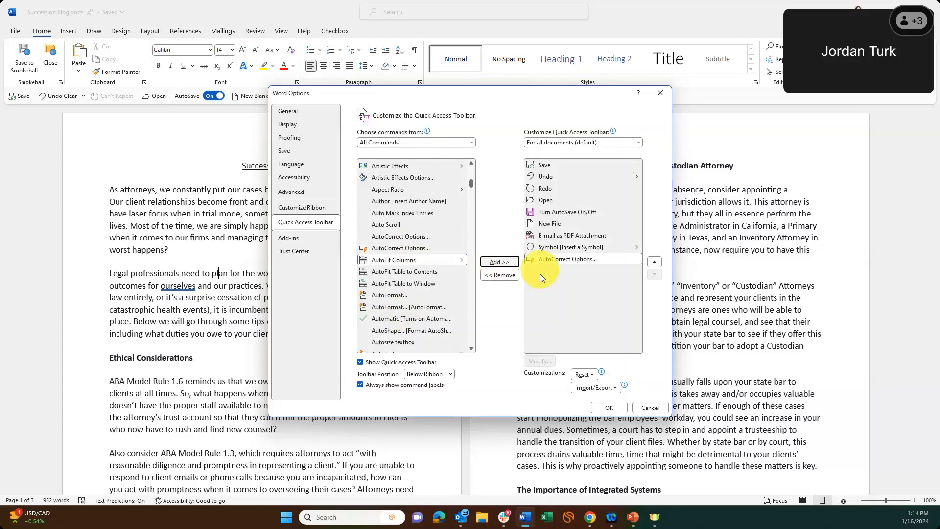
pyautogui.press('Return')
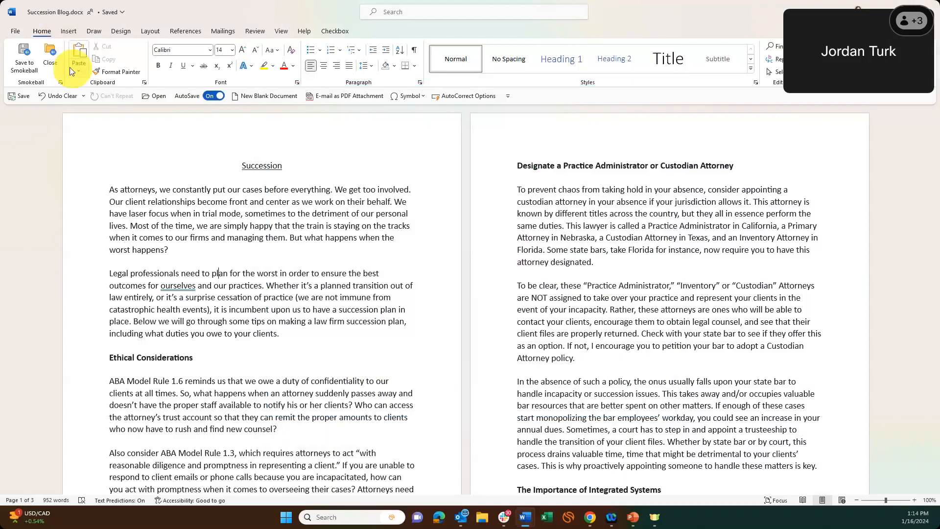
pyautogui.scroll(-5, 69, 67)
pyautogui.click(43, 32)
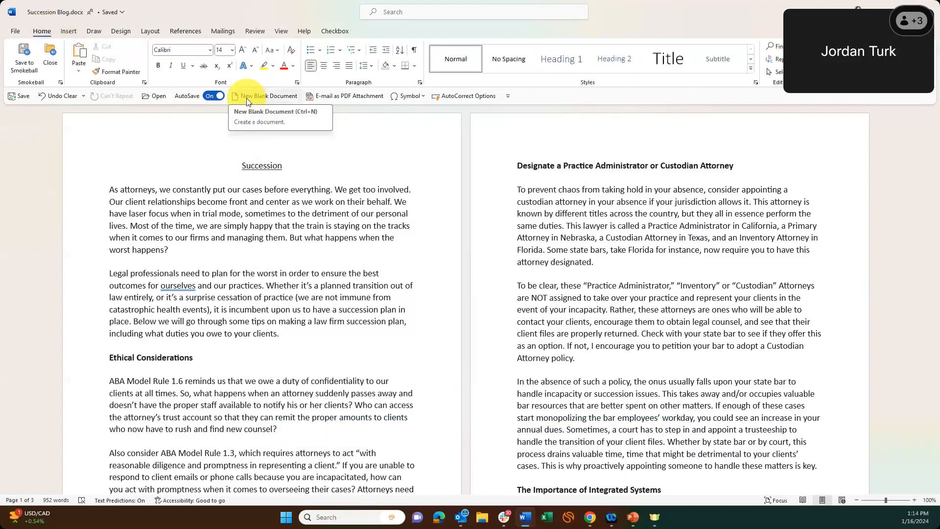
pyautogui.click(304, 252)
pyautogui.scroll(-1, 304, 252)
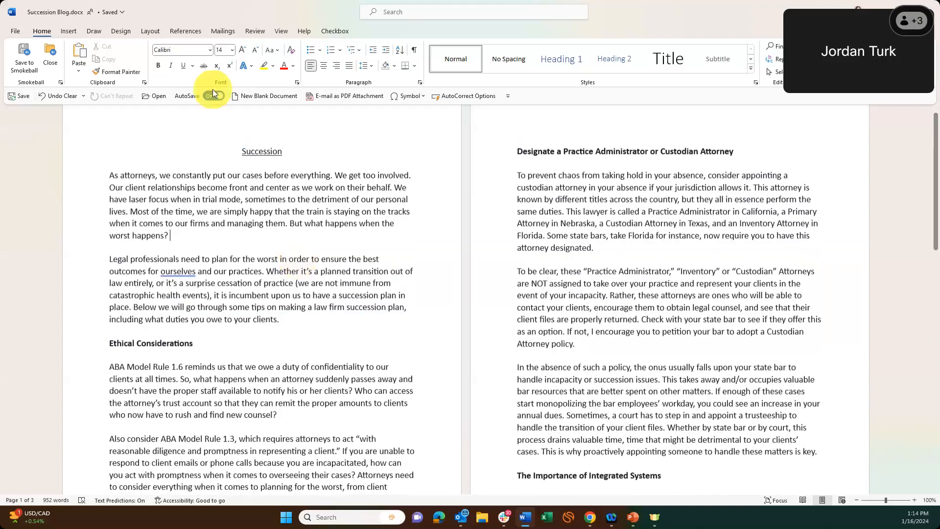
pyautogui.scroll(1, 451, 108)
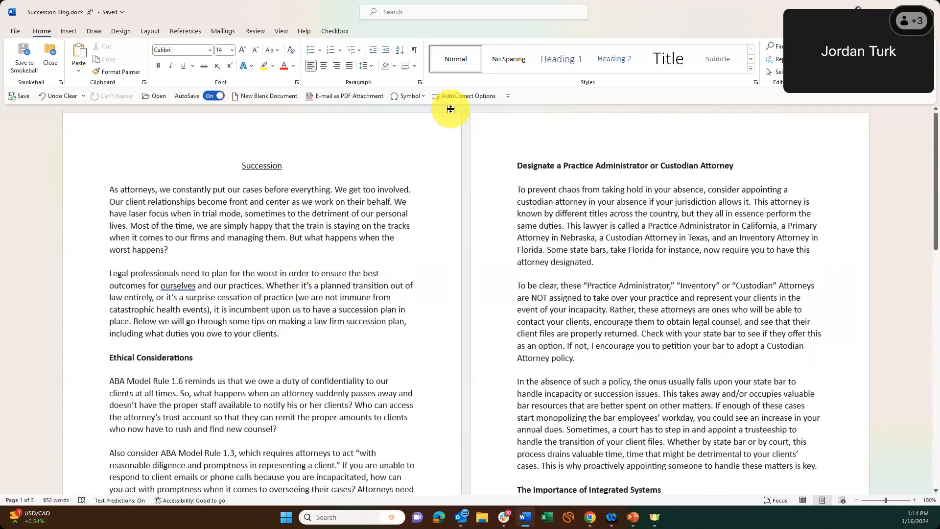
# - Show the Quick Access Toolbar above the ribbon and restore it to its place below the ribbon
pyautogui.click(507, 97)
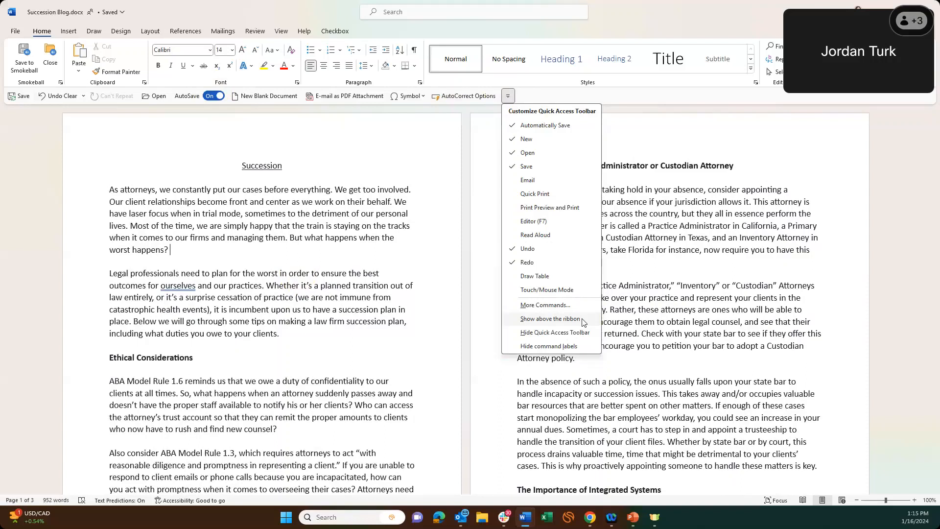
pyautogui.click(551, 319)
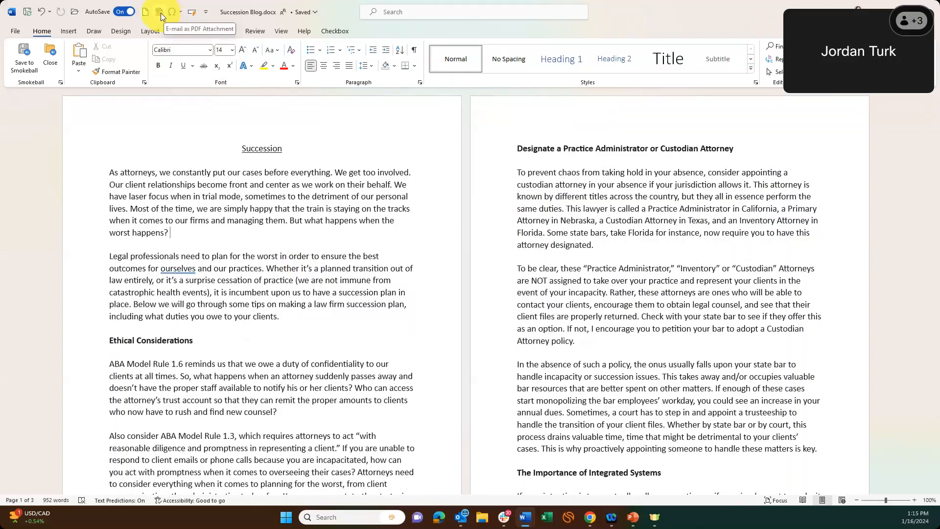
pyautogui.click(204, 12)
pyautogui.click(265, 234)
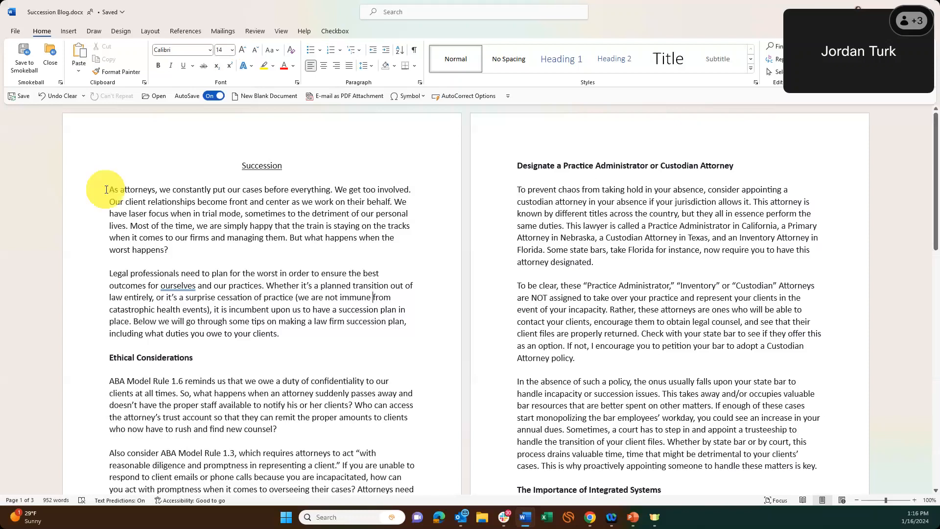
# - Save the document's opening paragraph, including its trailing blank line, to the AutoText gallery as "signature block"
pyautogui.moveTo(106, 190); pyautogui.dragTo(181, 252)
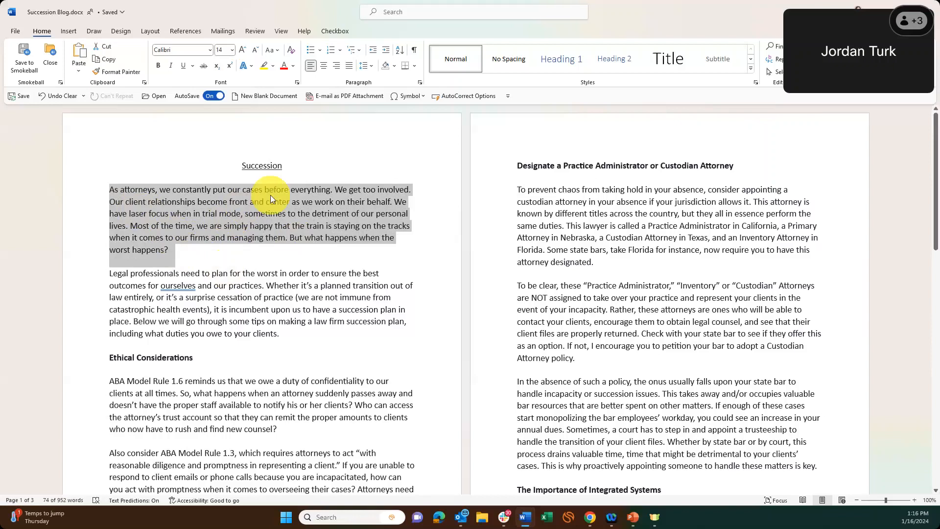
pyautogui.click(70, 33)
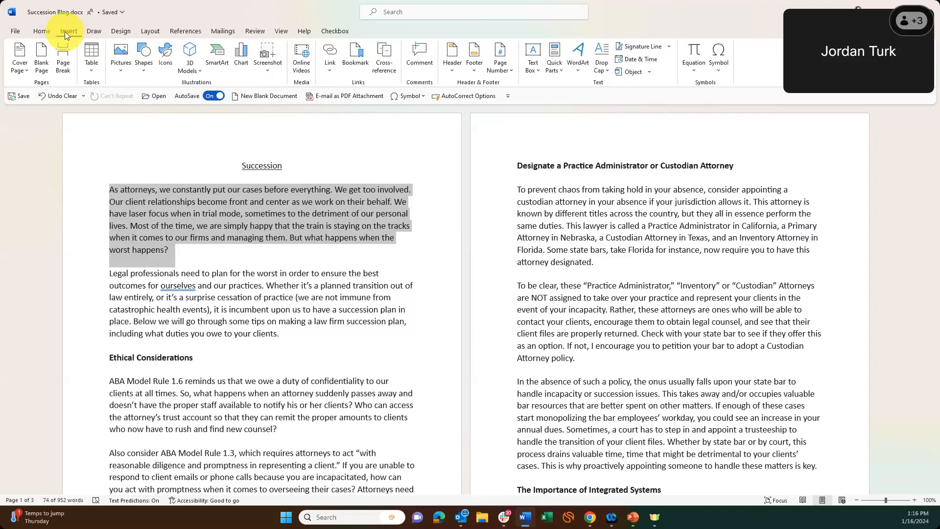
pyautogui.click(562, 78)
pyautogui.moveTo(584, 90)
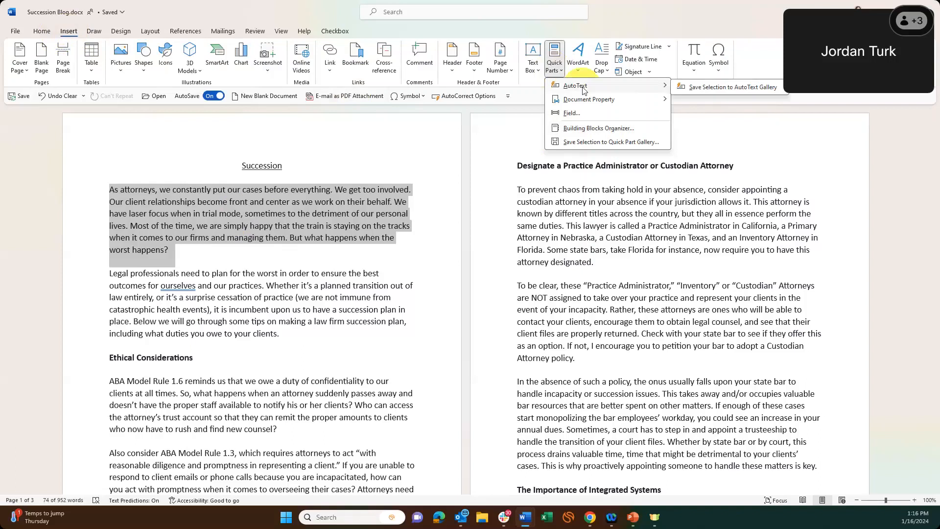
pyautogui.click(695, 88)
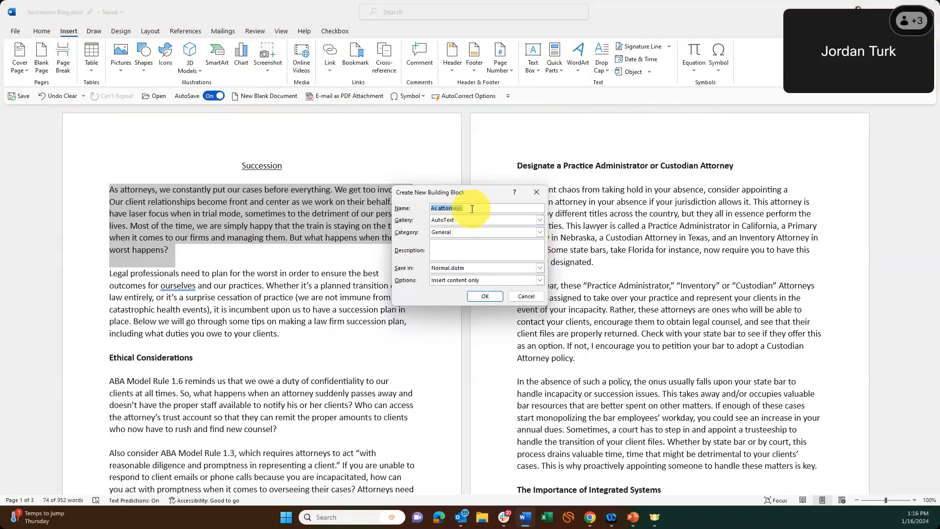
pyautogui.write('siganture')
pyautogui.write(' block')
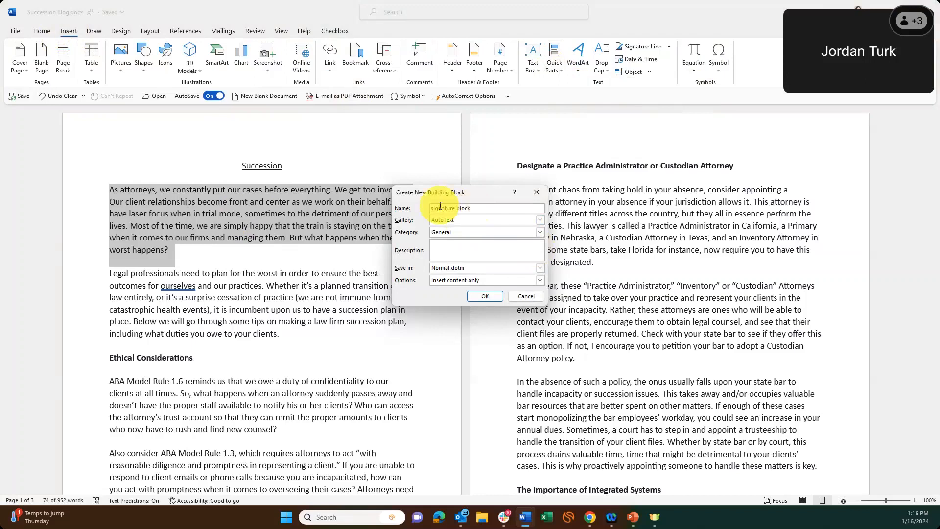
pyautogui.write('a')
pyautogui.click(491, 210)
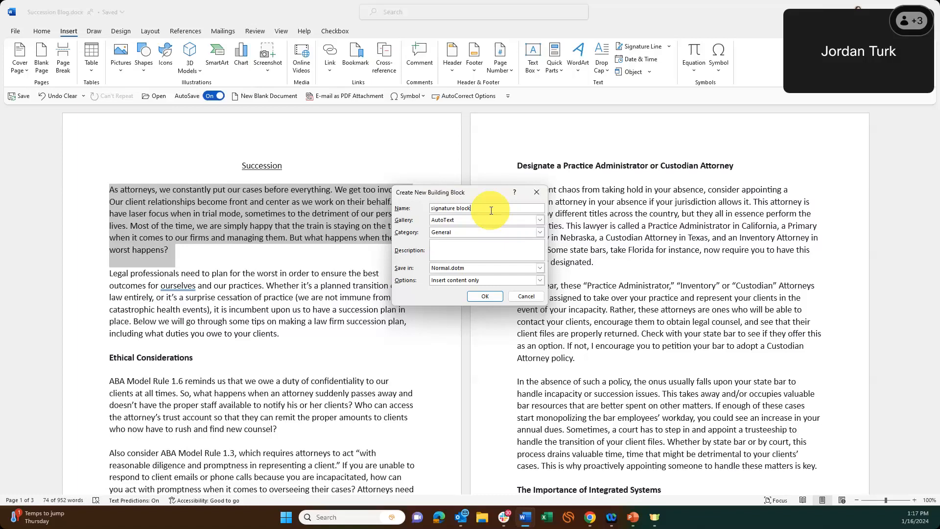
pyautogui.click(496, 296)
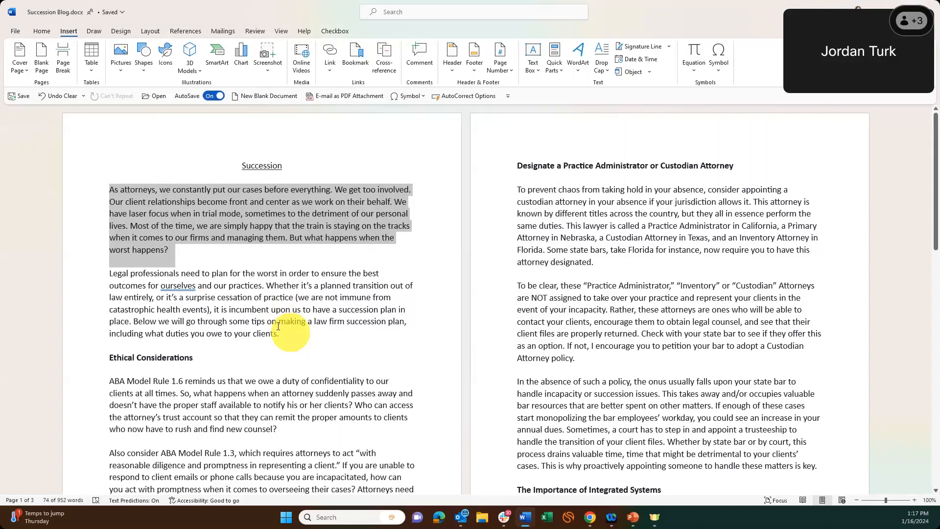
# - Insert the "signature block" AutoText entry at the end of the document by accepting the completion for "sign"
pyautogui.hotkey('ctrl', 'End')
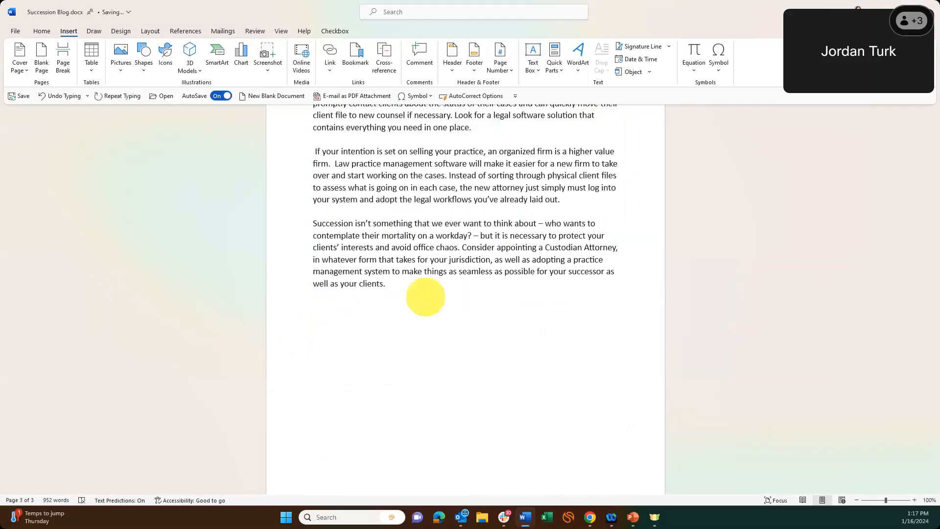
pyautogui.write('sign')
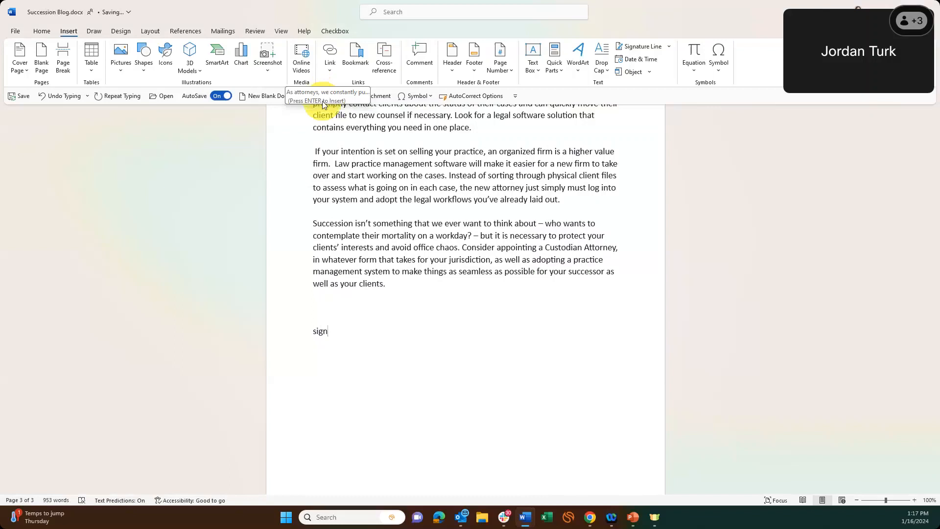
pyautogui.press('Return')
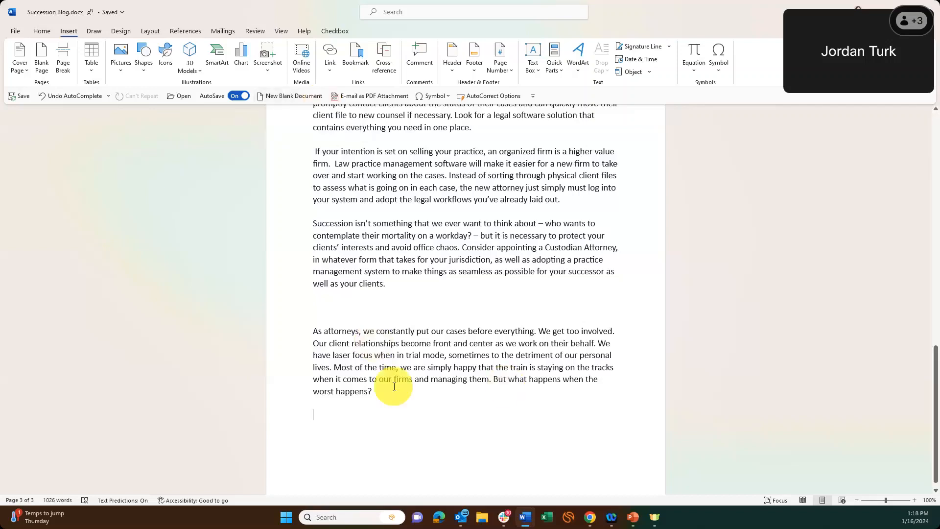
pyautogui.doubleClick(300, 323)
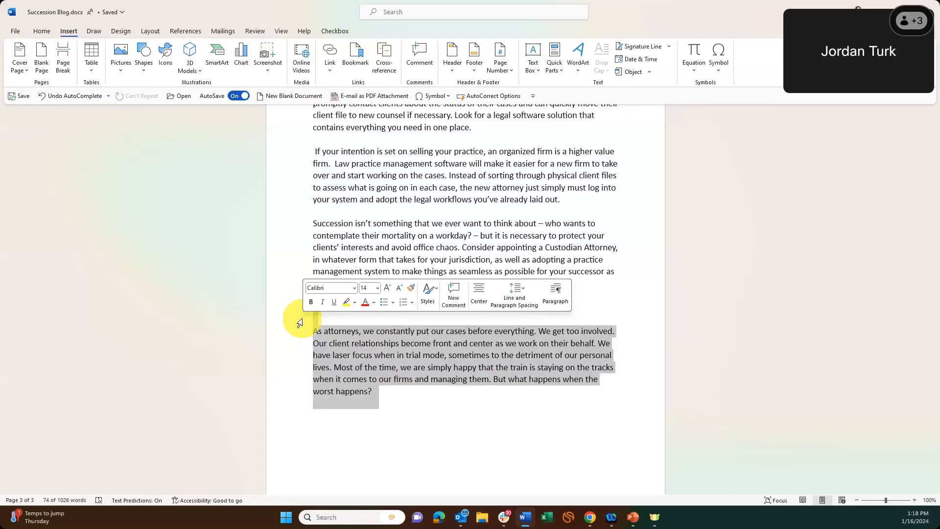
pyautogui.click(507, 129)
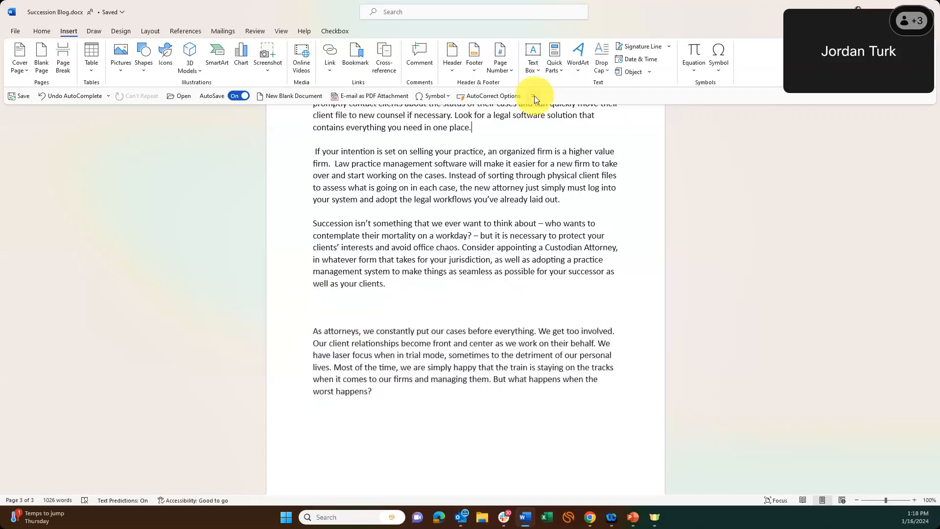
pyautogui.click(534, 96)
pyautogui.click(558, 304)
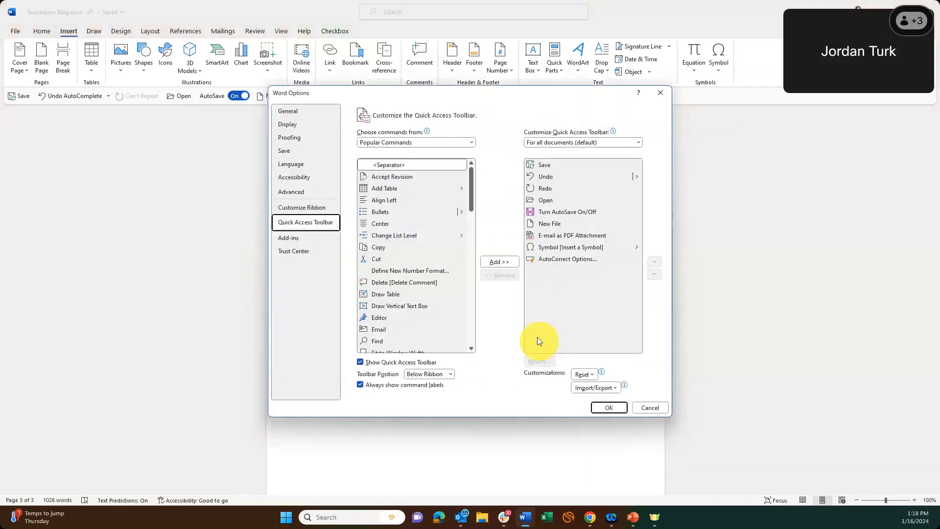
pyautogui.click(417, 142)
pyautogui.press('Escape')
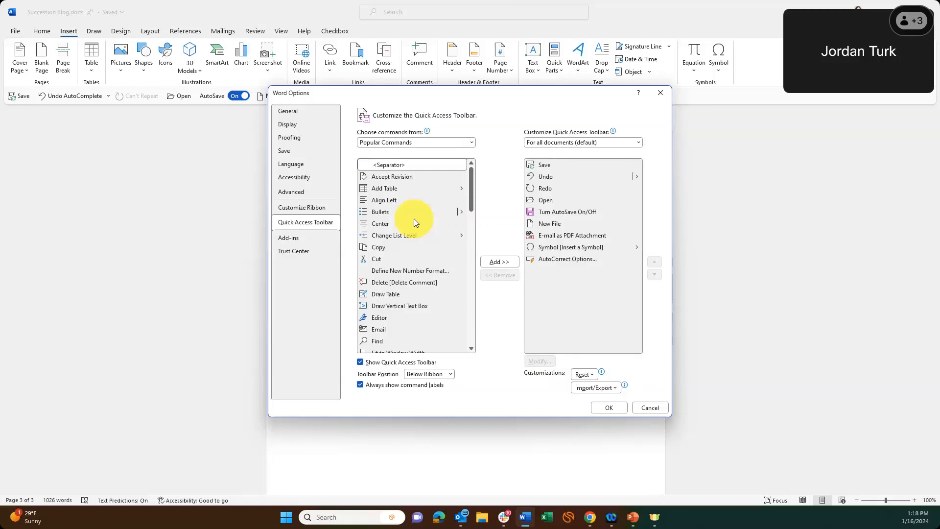
pyautogui.press('Return')
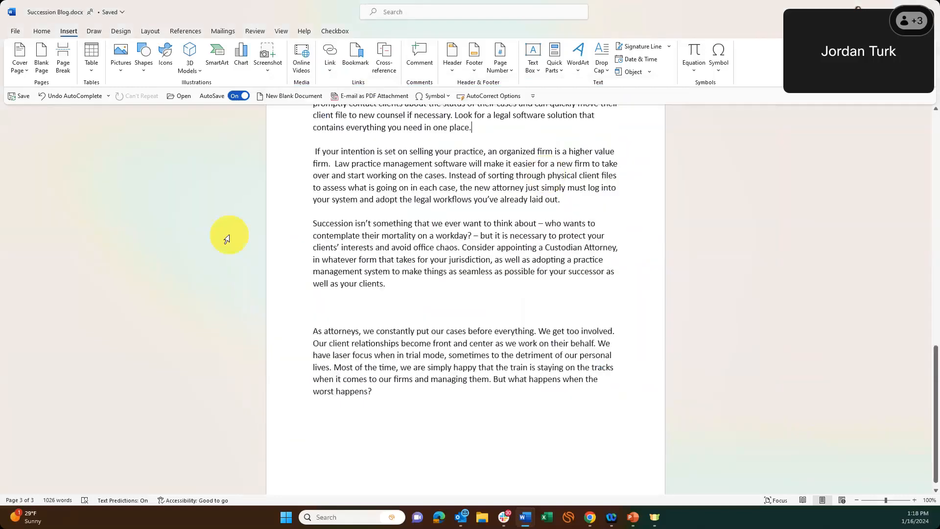
pyautogui.click(557, 63)
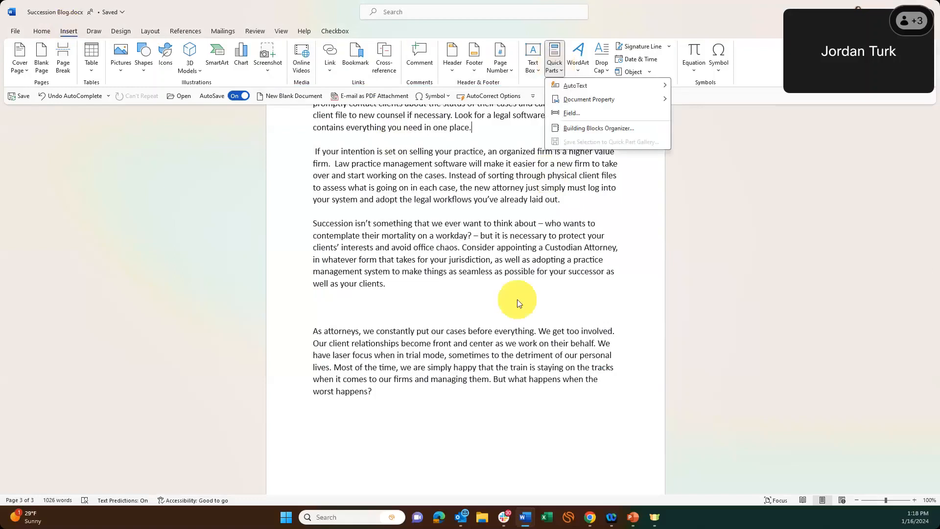
pyautogui.click(519, 303)
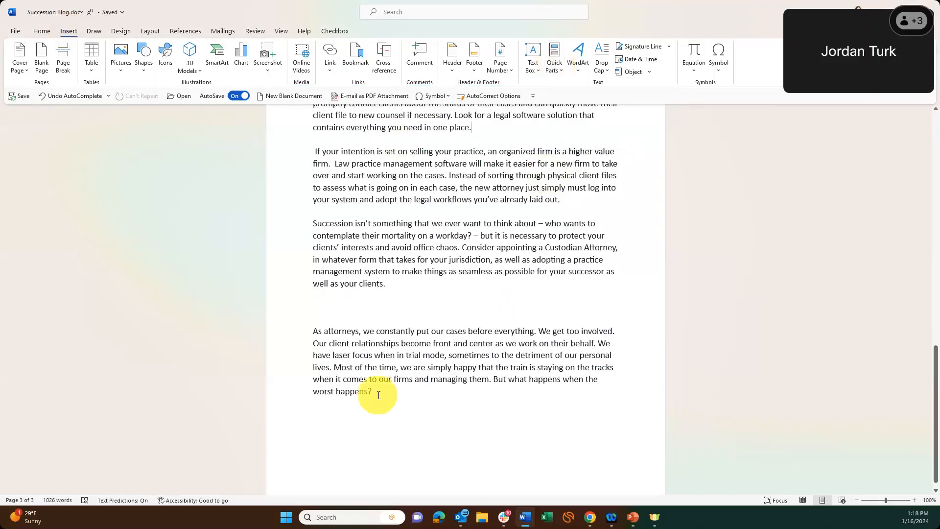
# - Delete the inserted AutoText paragraph and the extra blank lines at the end of the document
pyautogui.tripleClick(379, 395)
pyautogui.press('Delete')
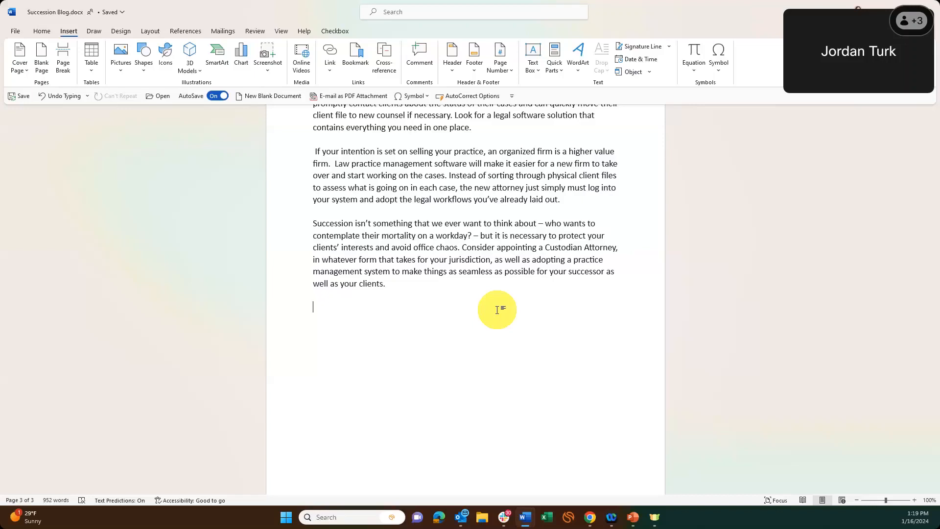
pyautogui.press('BackSpace')
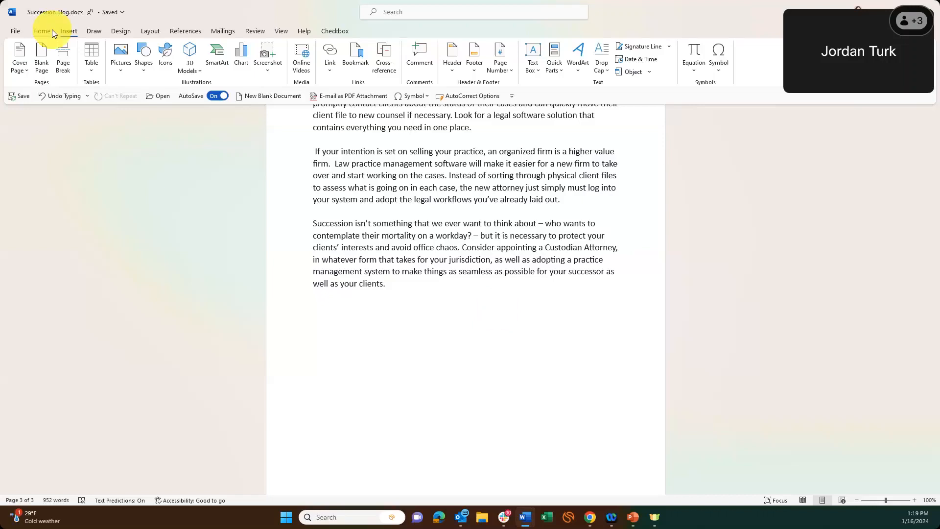
pyautogui.click(42, 31)
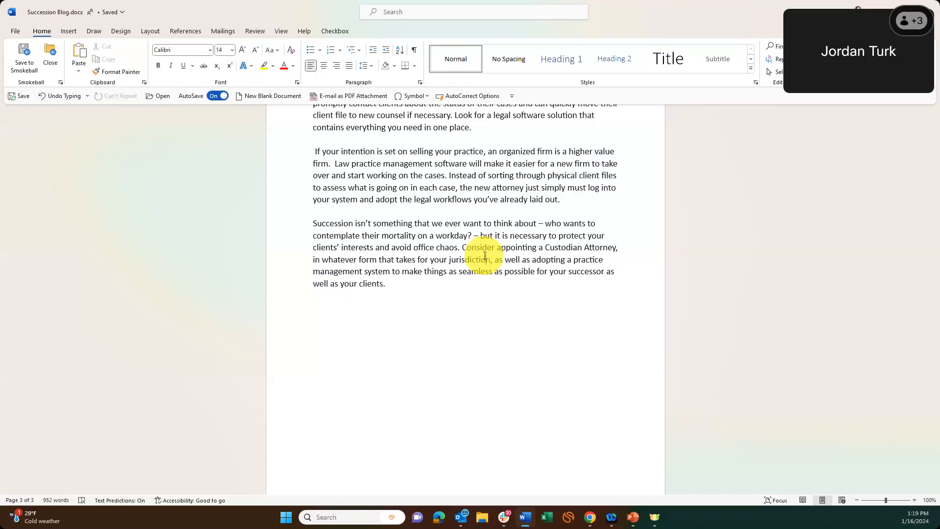
pyautogui.click(485, 255)
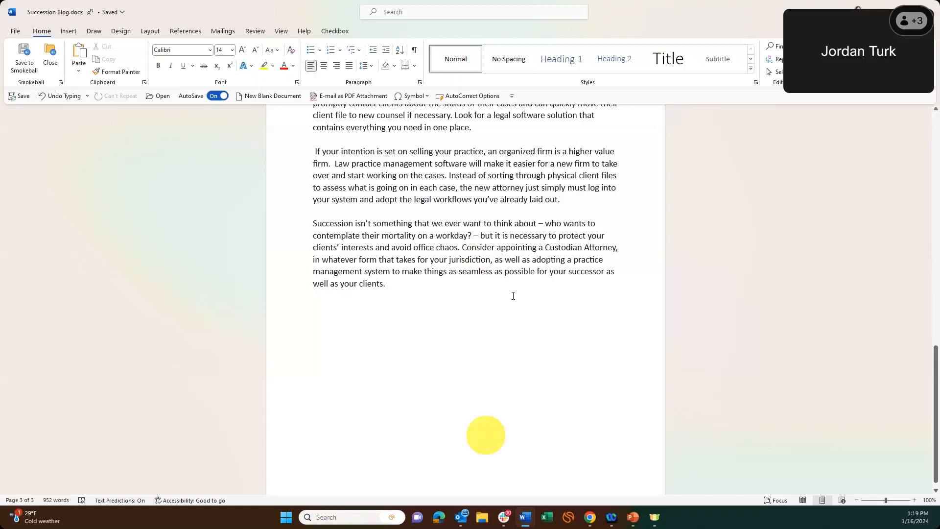
pyautogui.click(534, 12)
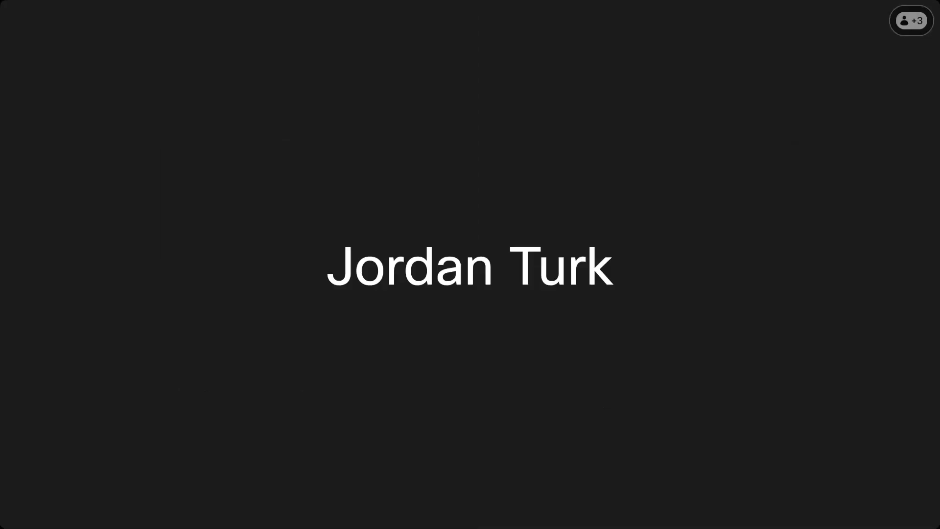
# - Insert blank lines between the "Succession" title and the opening paragraph, and place the cursor on the first one
pyautogui.scroll(5, 357, 357)
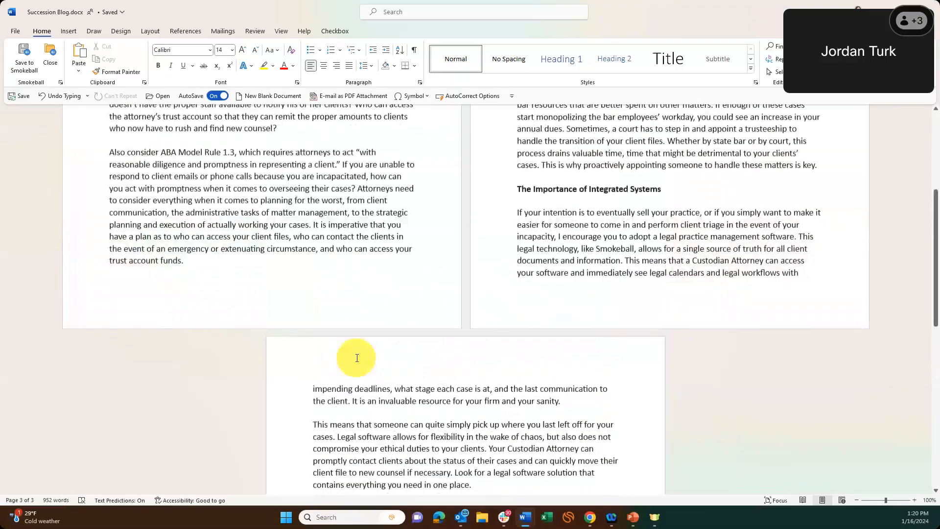
pyautogui.scroll(5, 357, 358)
pyautogui.scroll(1, 357, 359)
pyautogui.click(109, 187)
pyautogui.press('Return')
pyautogui.press('Return')
pyautogui.press('Return')
pyautogui.press('Return')
pyautogui.press('Up')
pyautogui.press('Up')
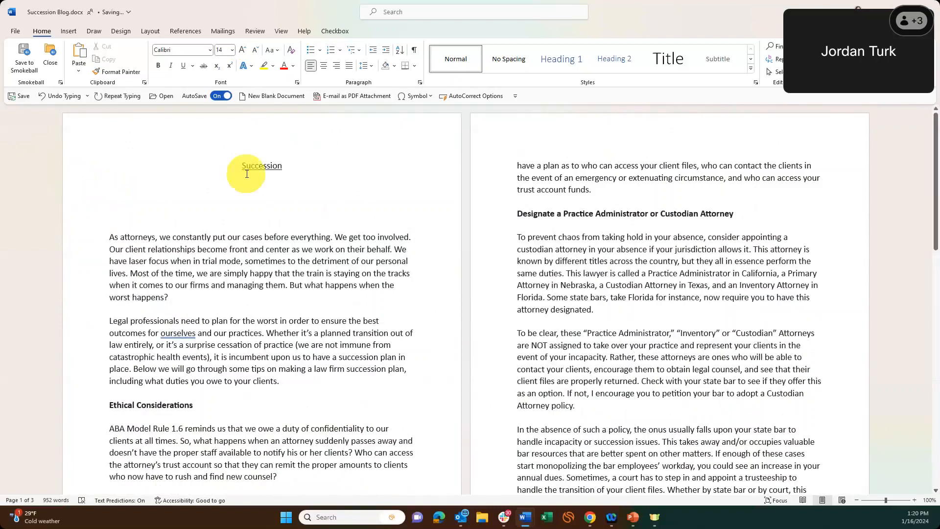
# - Enter the placeholder "[client]" below the title and remove the surplus blank lines so one separates it from the opening paragraph
pyautogui.write('[client')
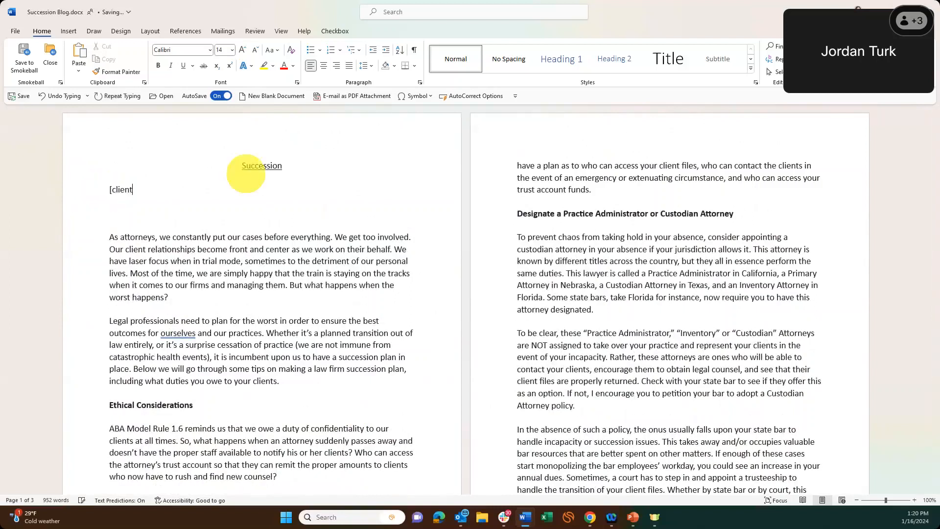
pyautogui.write(']')
pyautogui.press('Delete')
pyautogui.press('Delete')
pyautogui.press('Return')
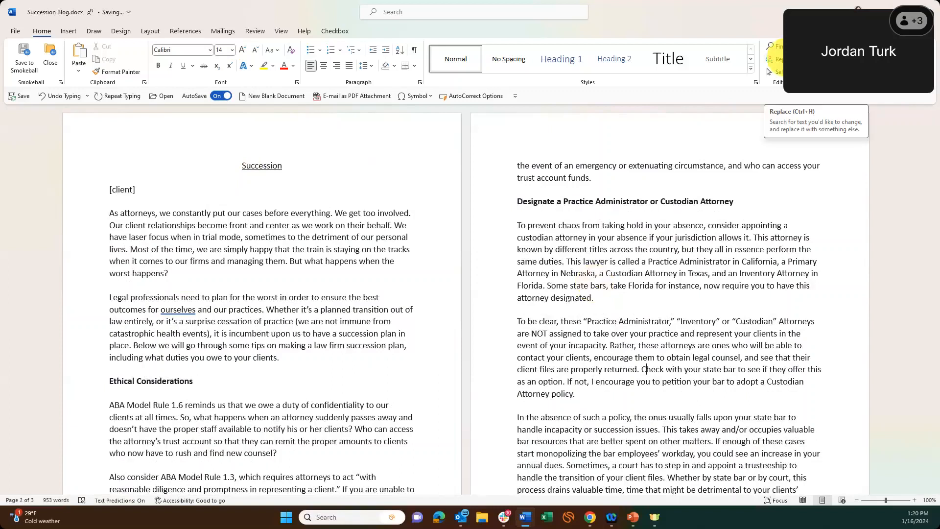
# - Replace every "[client]" placeholder in the document with the client's title and surname, and return to the replaced line
pyautogui.click(781, 60)
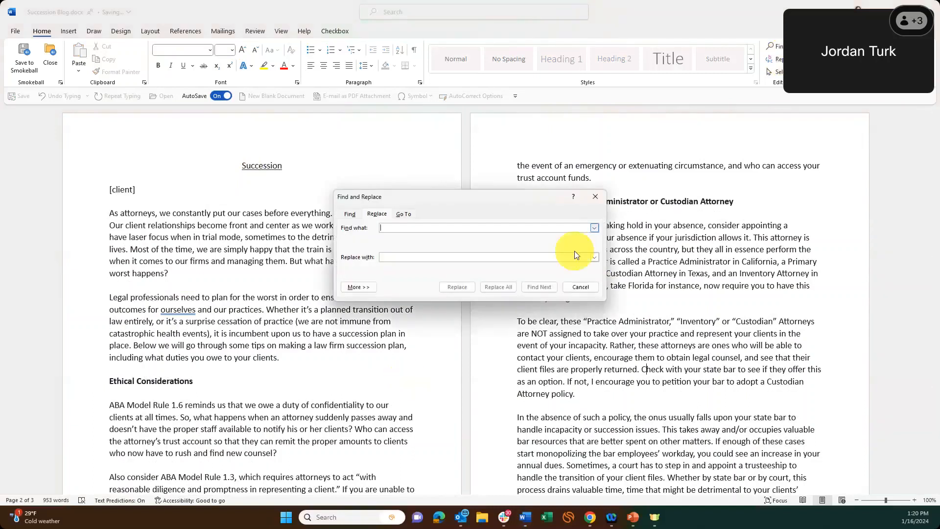
pyautogui.write('[client')
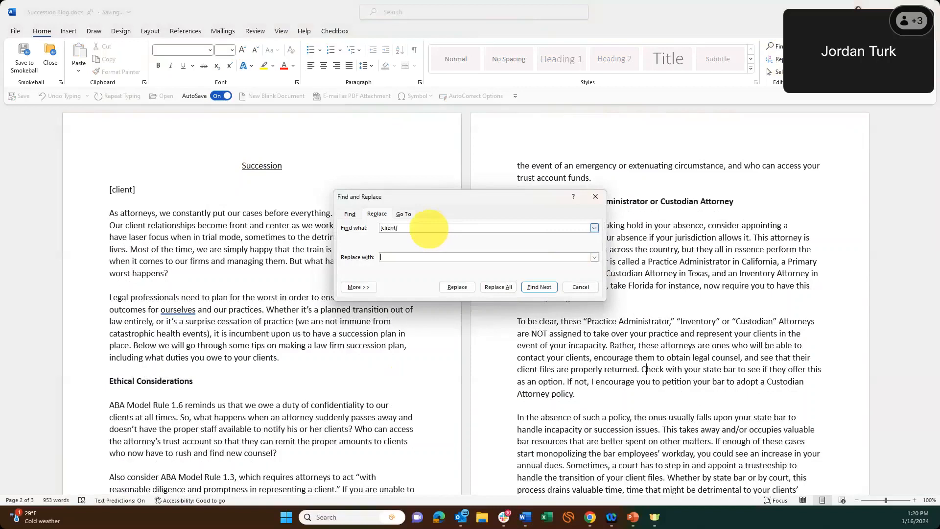
pyautogui.press('Tab')
pyautogui.write('Ms./')
pyautogui.write('Sm,ith')
pyautogui.press('BackSpace')
pyautogui.write('th')
pyautogui.click(496, 288)
pyautogui.click(468, 286)
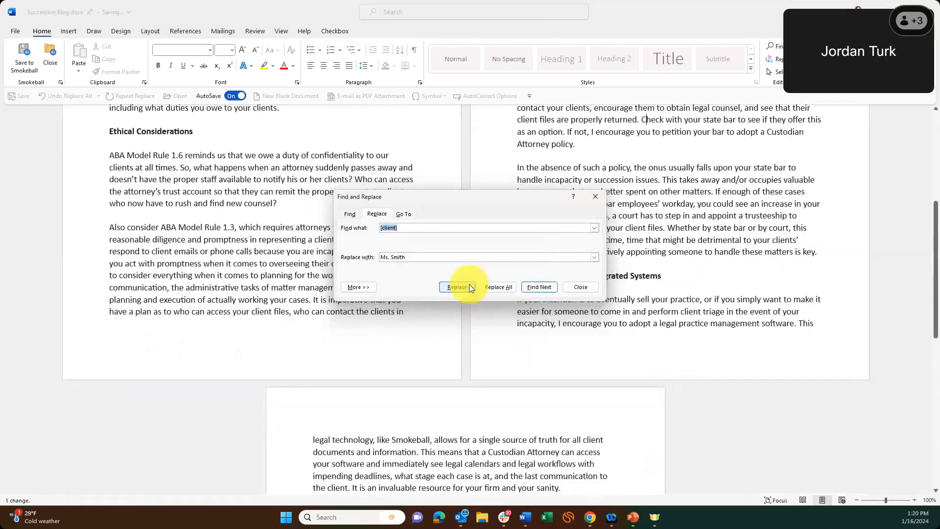
pyautogui.click(590, 290)
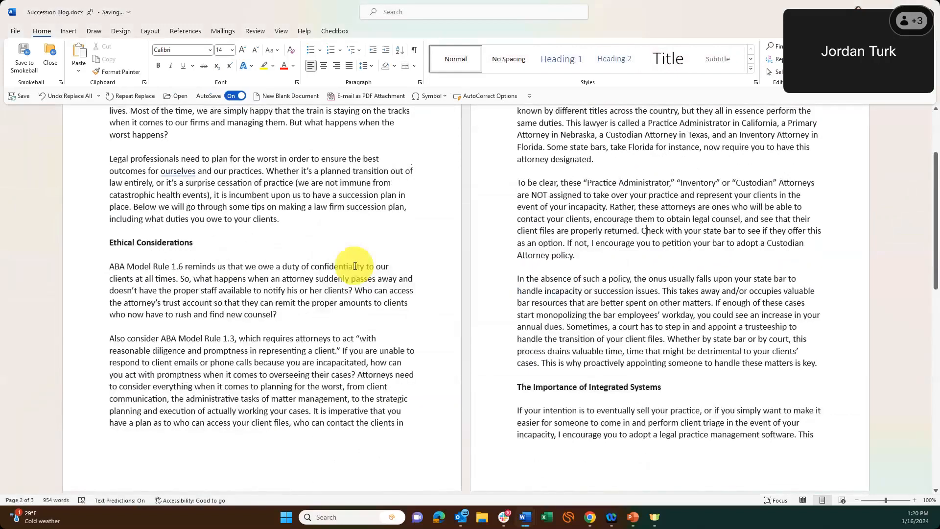
pyautogui.scroll(4, 355, 266)
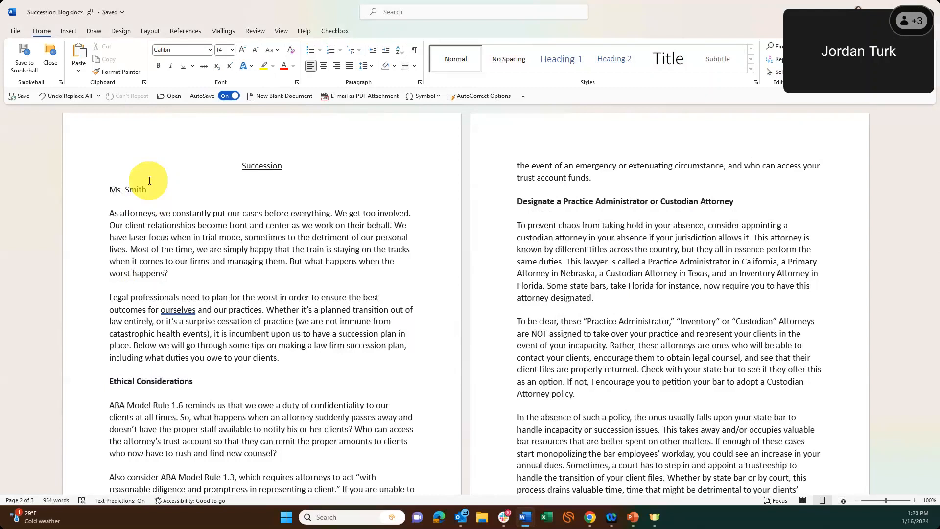
pyautogui.moveTo(157, 189); pyautogui.dragTo(81, 177)
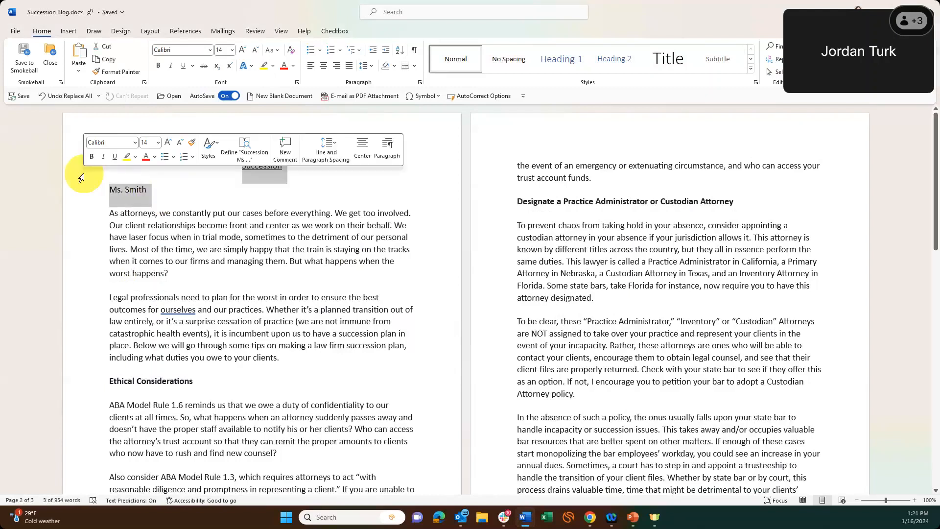
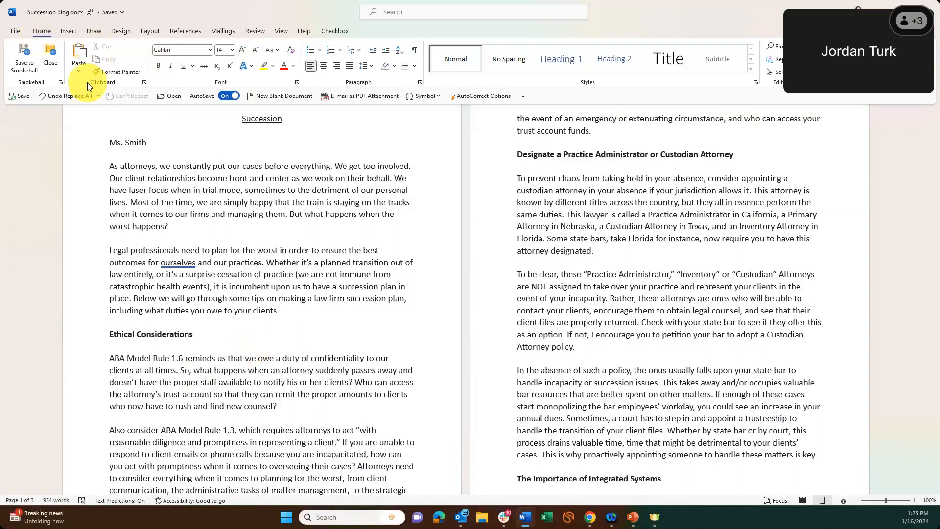
# - Show the clipboard history and paste the copied "As attorneys" paragraph at the cursor inside the opening paragraph
pyautogui.click(143, 82)
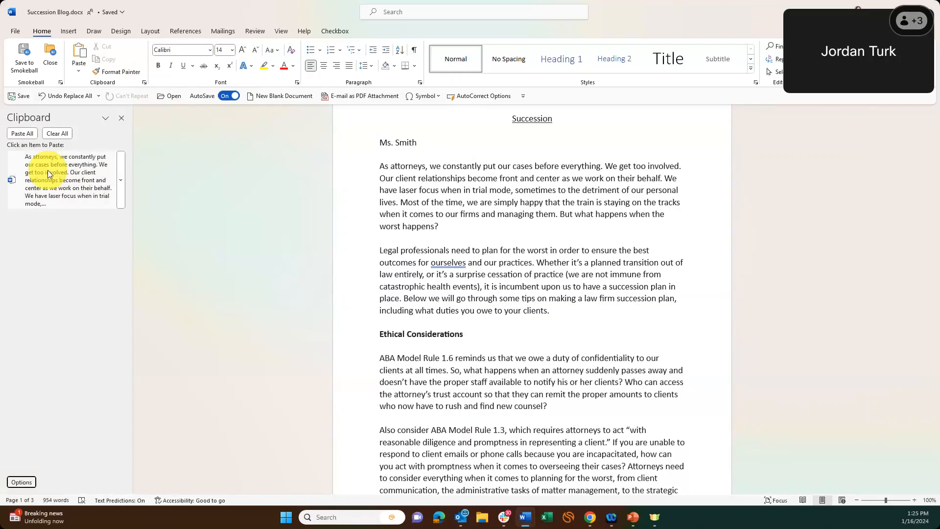
pyautogui.click(84, 179)
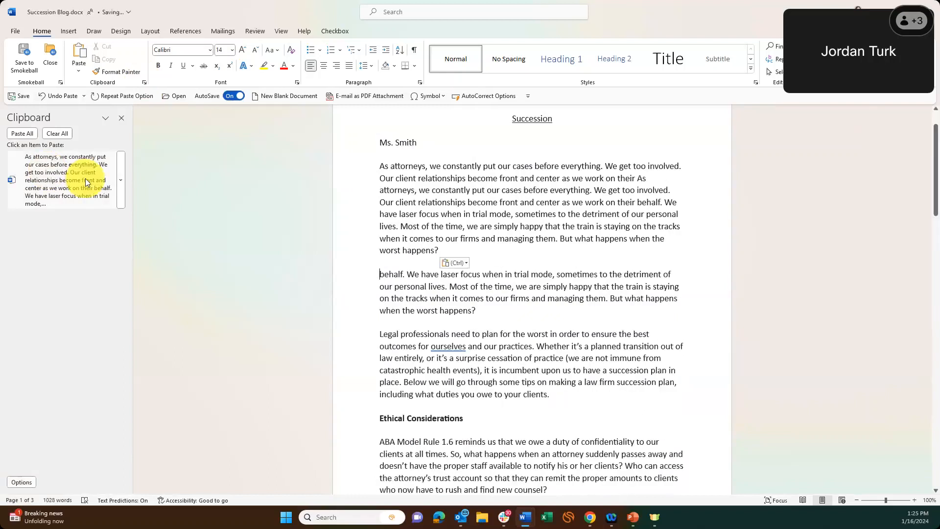
# - Undo the last paste and clear all items from the clipboard history
pyautogui.hotkey('ctrl', 'z')
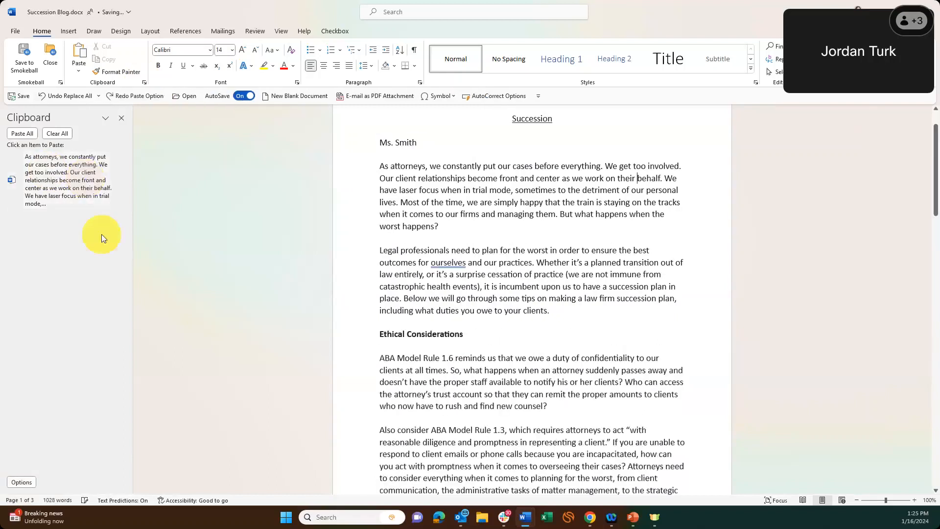
pyautogui.click(62, 134)
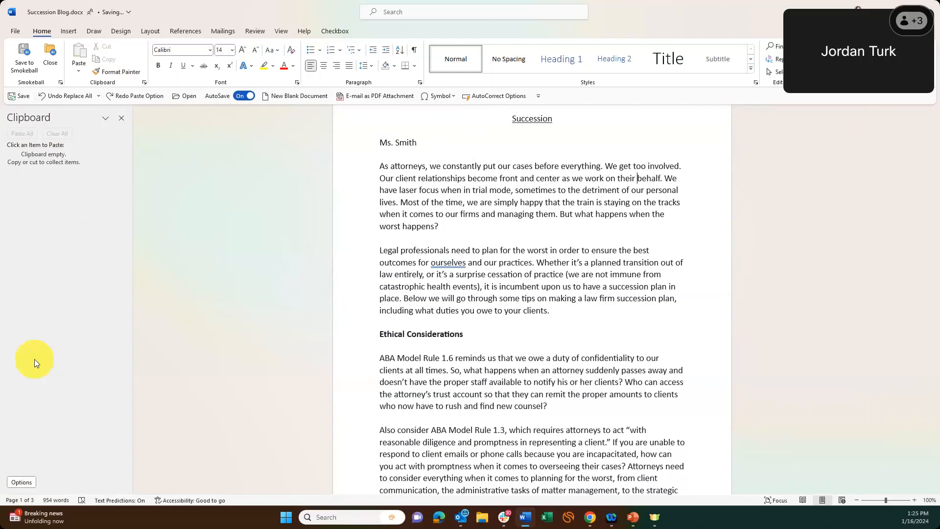
# - Check the clipboard options, and copy the paragraph beginning "Legal professionals" so it is collected in the clipboard history
pyautogui.click(22, 483)
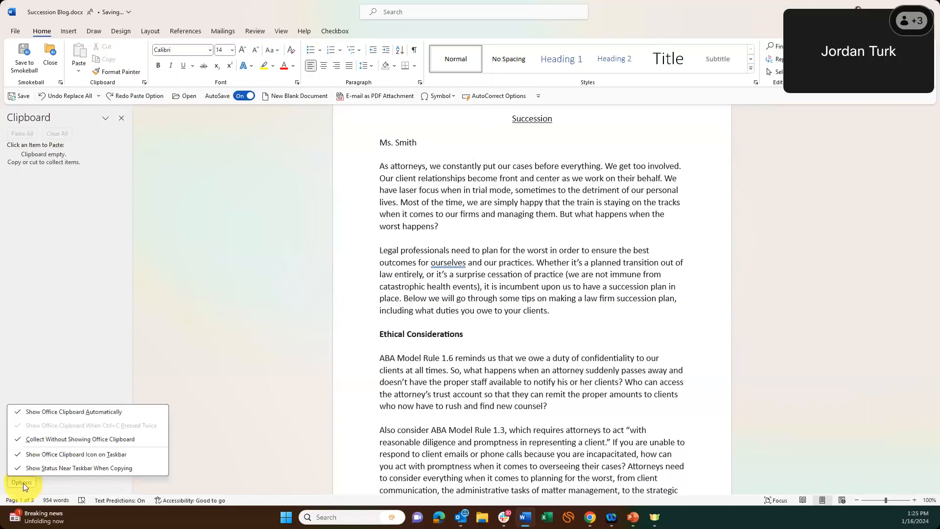
pyautogui.click(52, 477)
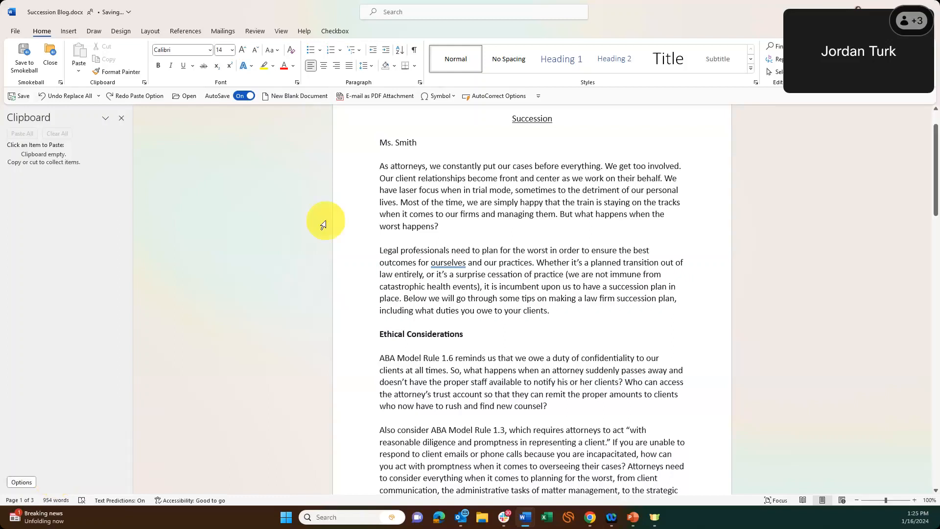
pyautogui.tripleClick(381, 251)
pyautogui.hotkey('ctrl', 'c')
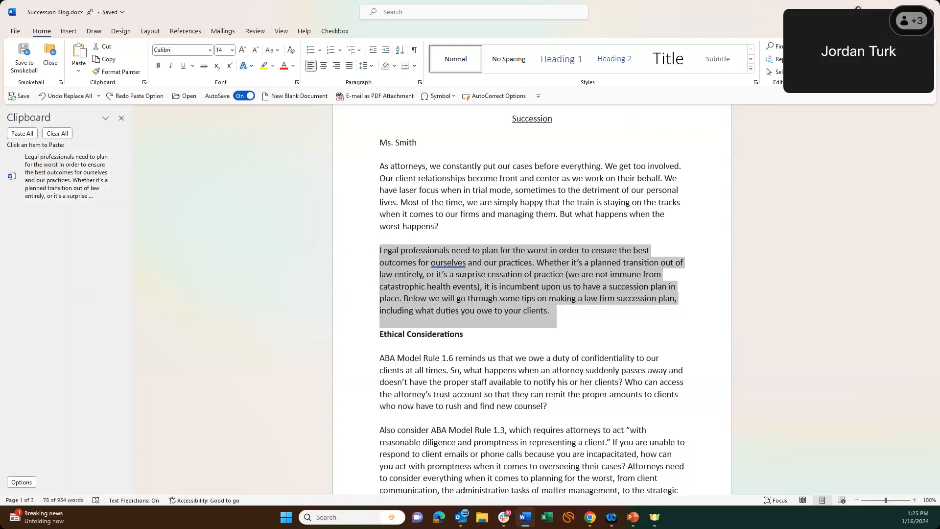
# - Switch to the Chrome browser and copy the Brief Fact Summary paragraph from the Armory v. Delamirie case brief
pyautogui.hotkey('alt', 'Tab')
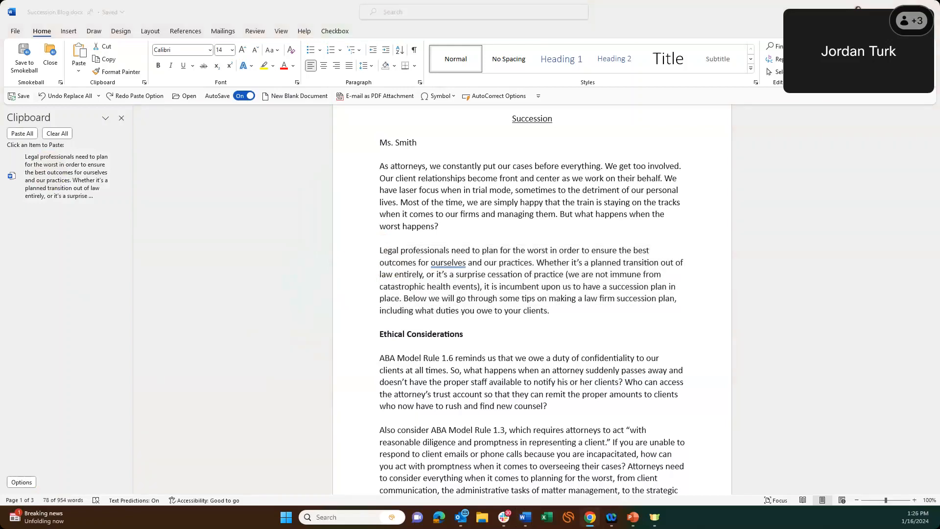
pyautogui.moveTo(0, 86); pyautogui.dragTo(64, 86)
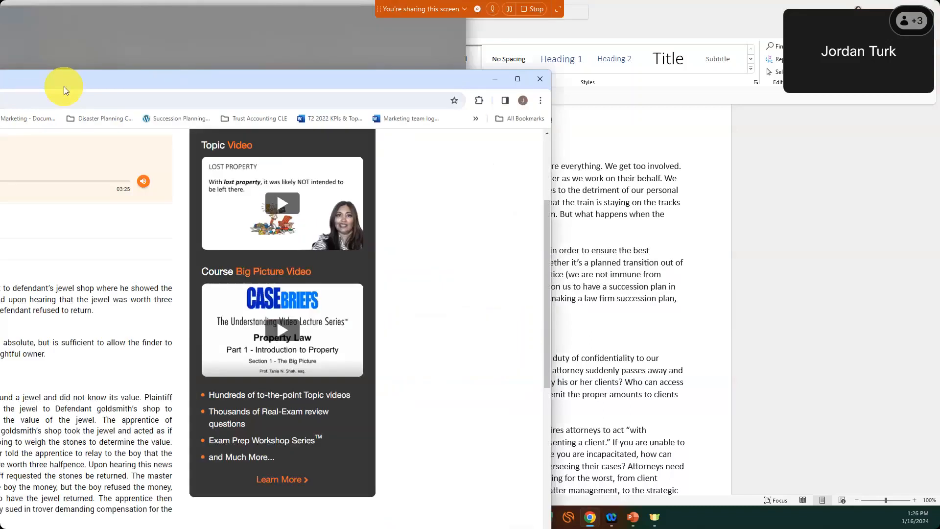
pyautogui.scroll(-2, 298, 265)
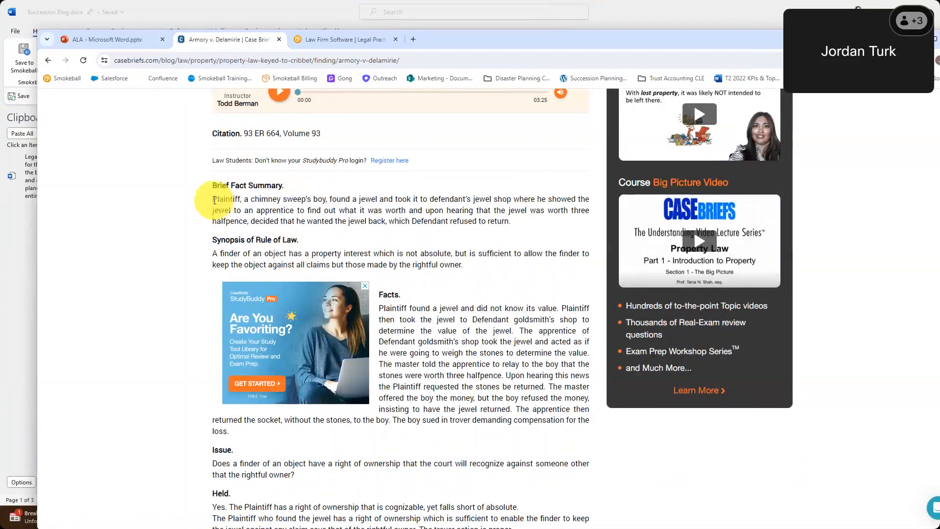
pyautogui.scroll(2, 189, 253)
pyautogui.scroll(-1, 190, 255)
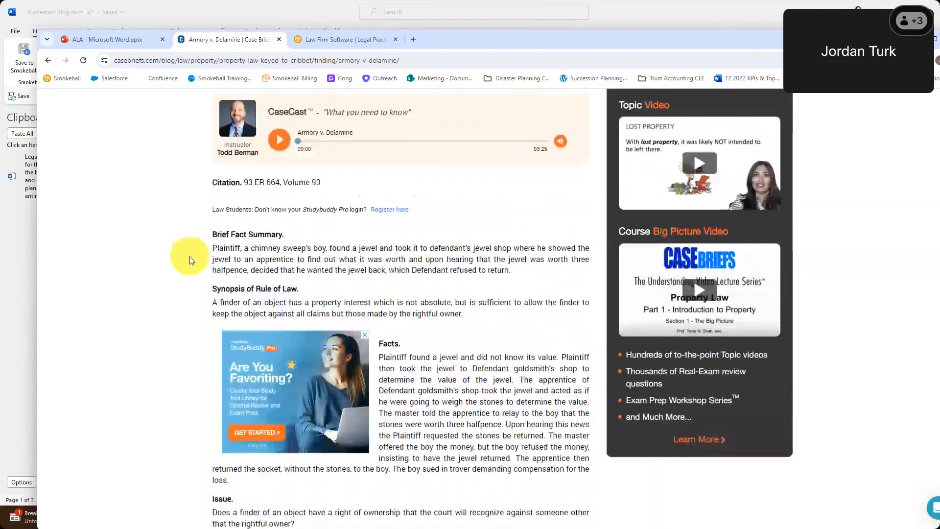
pyautogui.scroll(3, 190, 260)
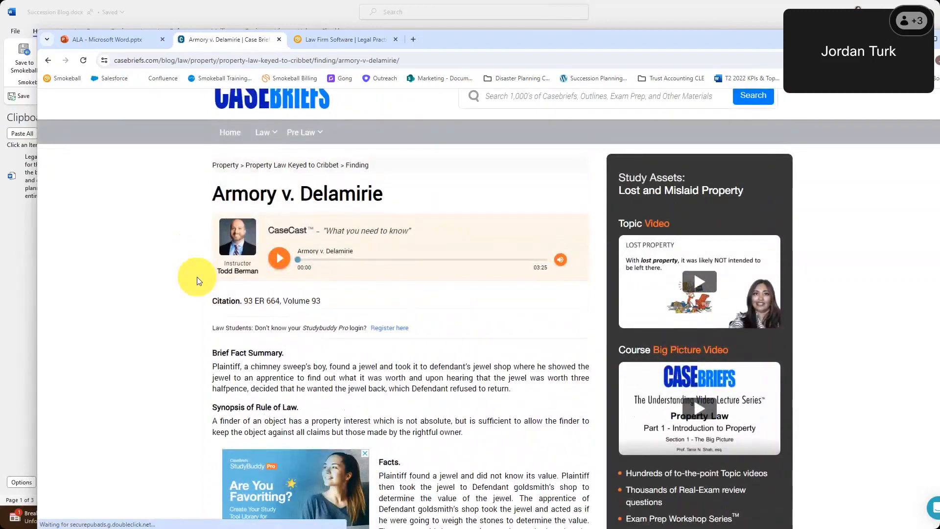
pyautogui.scroll(-2, 197, 277)
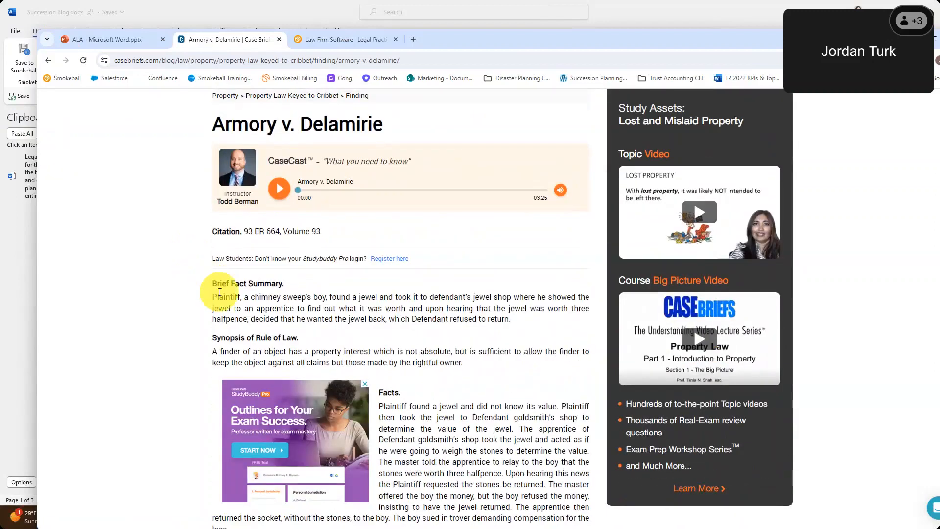
pyautogui.moveTo(213, 296); pyautogui.dragTo(529, 325)
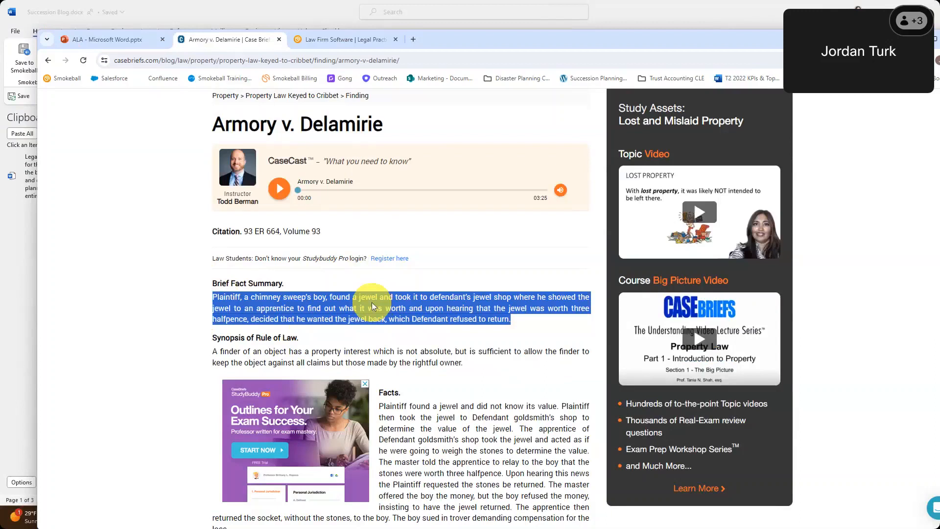
pyautogui.click(366, 320)
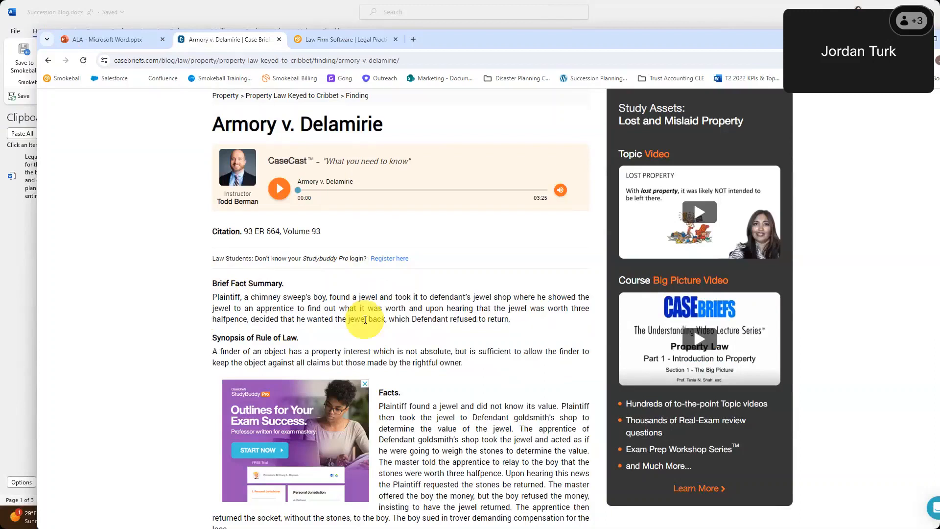
pyautogui.tripleClick(392, 310)
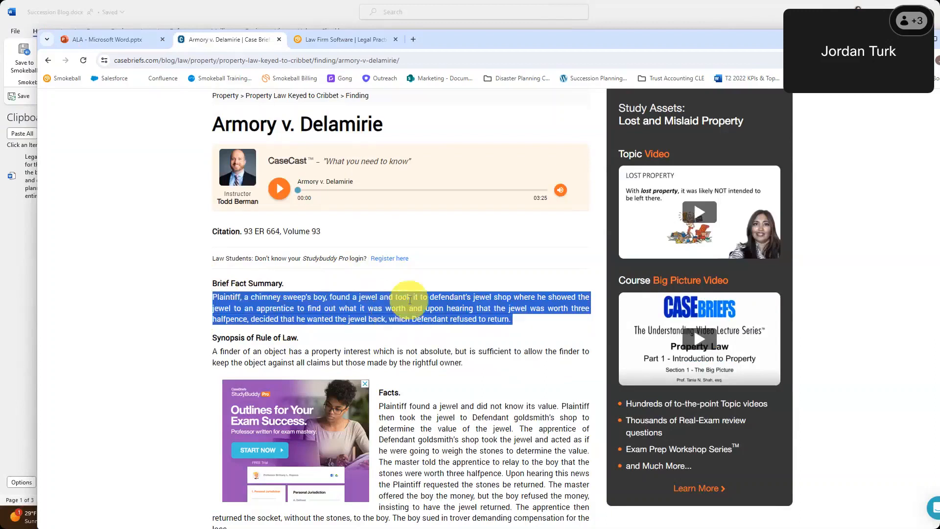
pyautogui.hotkey('ctrl', 'c')
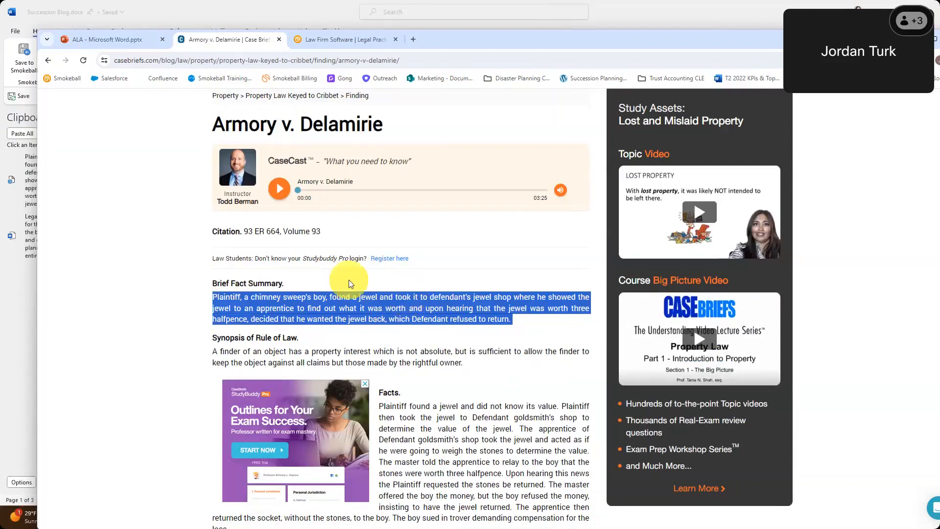
# - Return to Word, paste the collected "Plaintiff, a chimney sweep's boy" text over the selected paragraph, and undo the paste
pyautogui.click(20, 283)
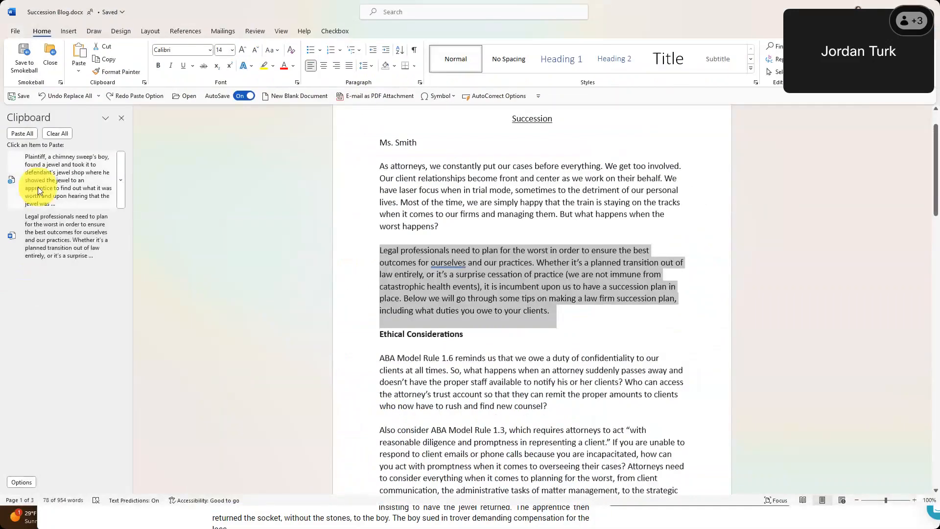
pyautogui.click(57, 183)
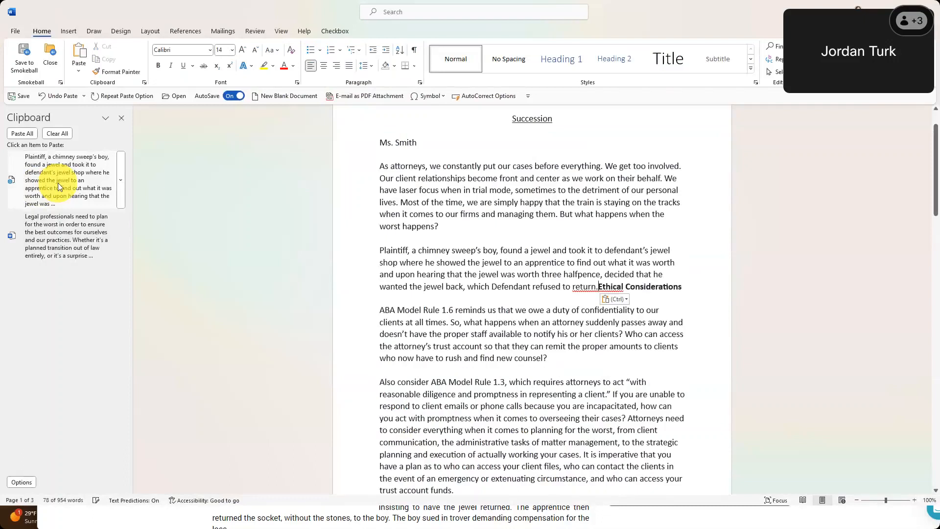
pyautogui.hotkey('ctrl', 'z')
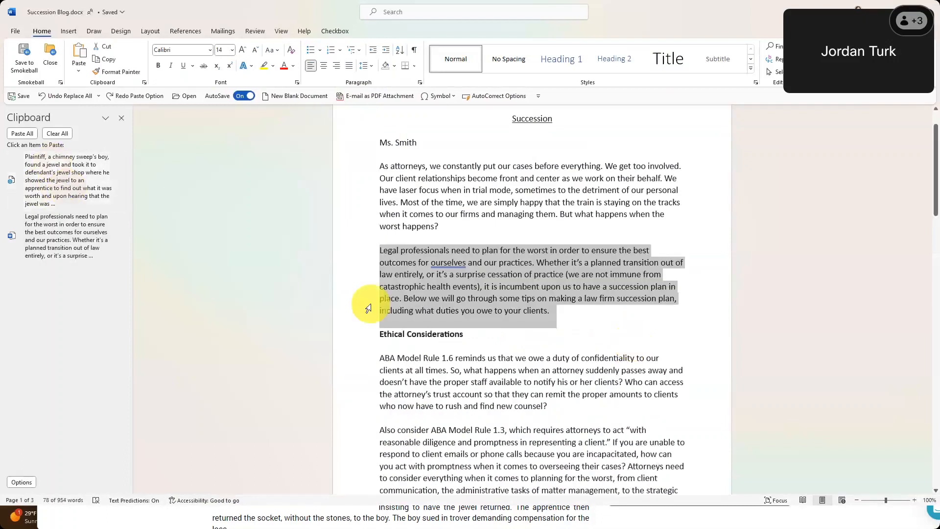
# - Switch to Chrome and copy the Before/After Smokeball chart image from the Smokeball home page
pyautogui.click(178, 523)
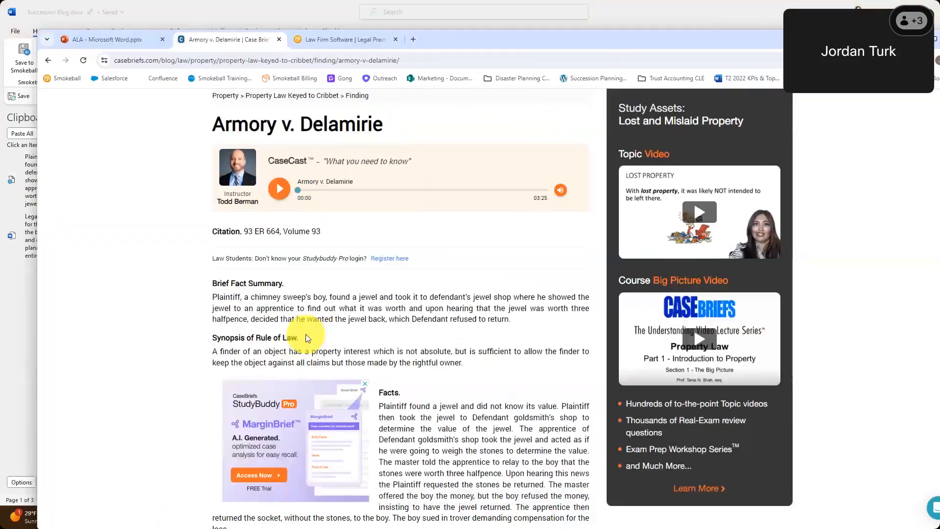
pyautogui.click(312, 41)
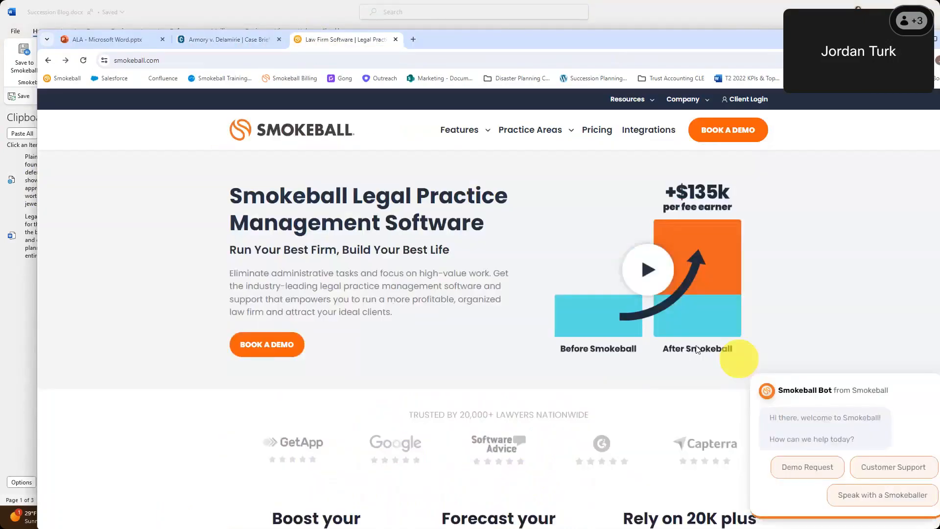
pyautogui.rightClick(717, 294)
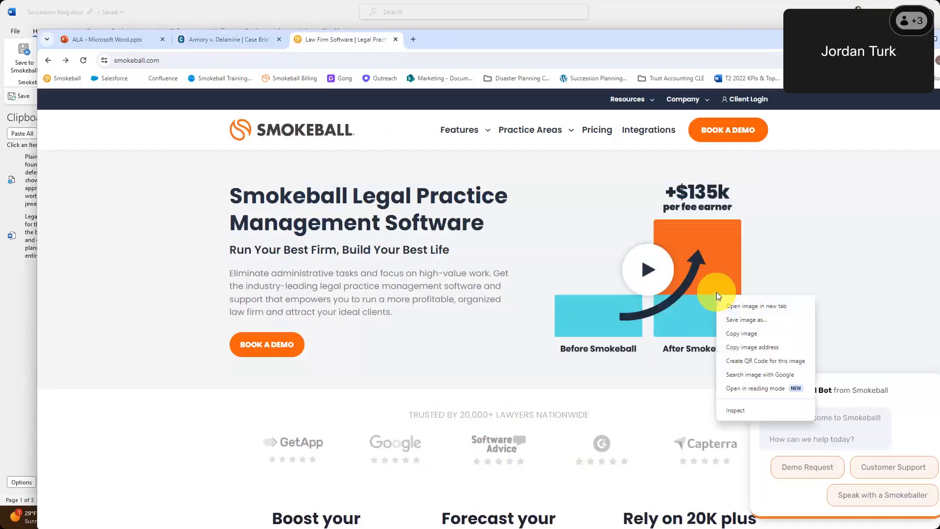
pyautogui.click(716, 291)
pyautogui.rightClick(677, 243)
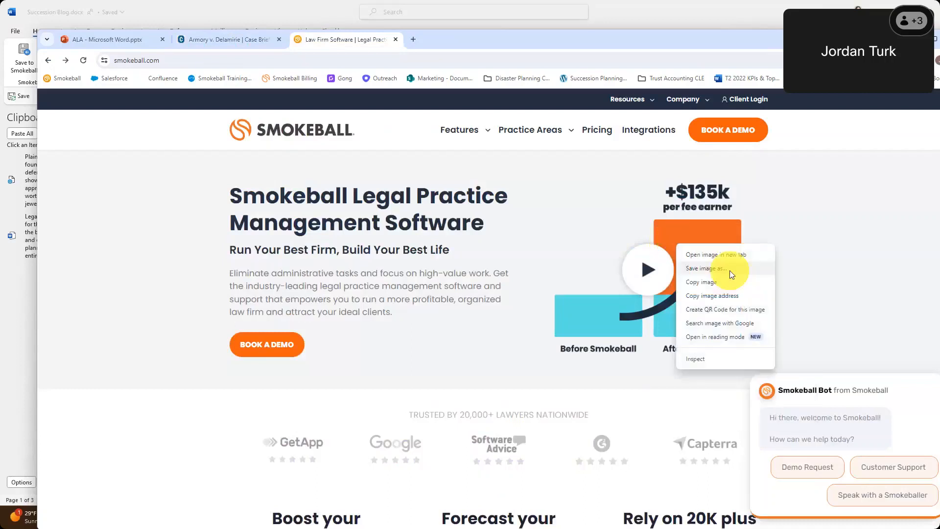
pyautogui.click(707, 282)
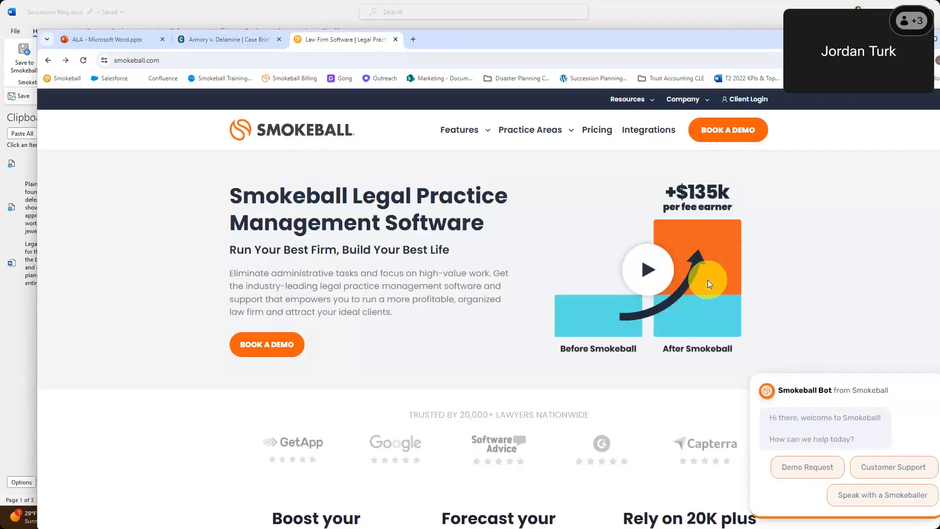
# - Return to Word, paste the collected chart image over the selected "Legal professionals" paragraph, and undo the paste
pyautogui.click(13, 316)
pyautogui.click(74, 165)
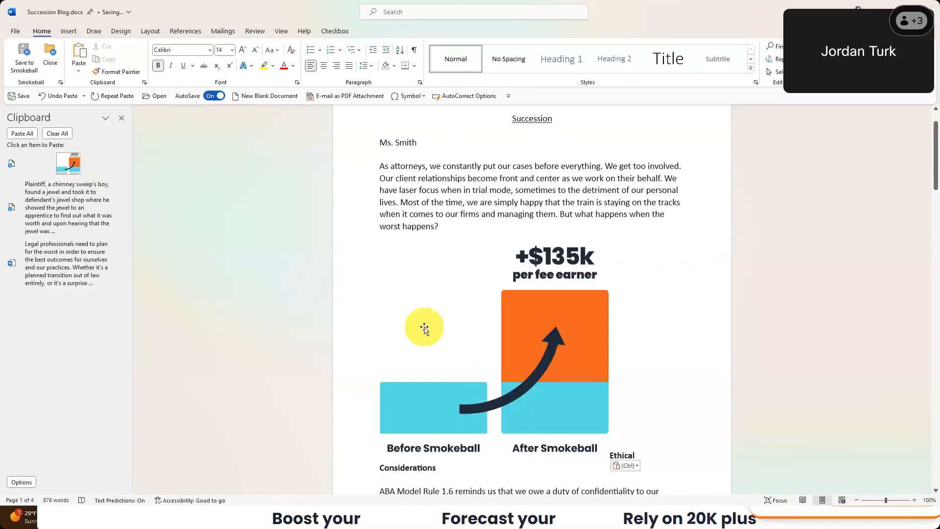
pyautogui.hotkey('ctrl', 'z')
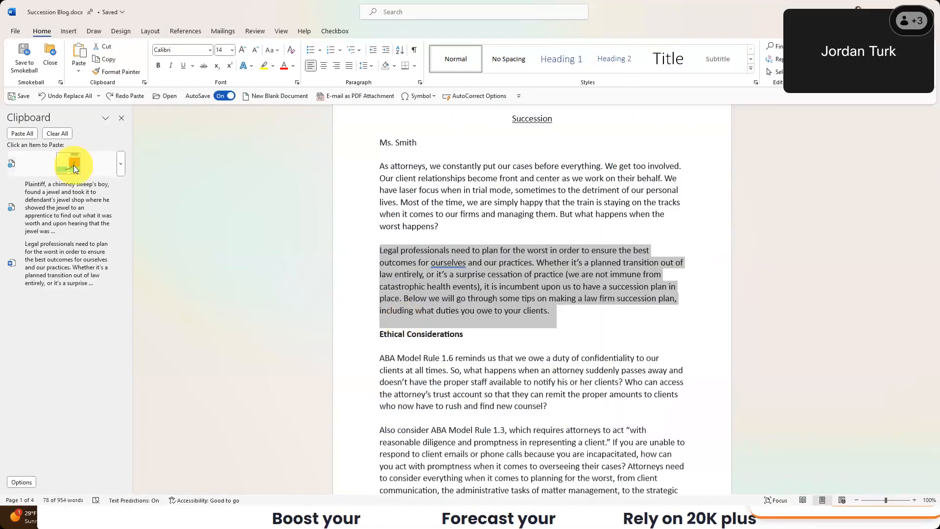
# - Paste the collected chart image in front of the heading "The Importance of Integrated Systems", and undo the paste
pyautogui.click(504, 358)
pyautogui.scroll(-15, 440, 363)
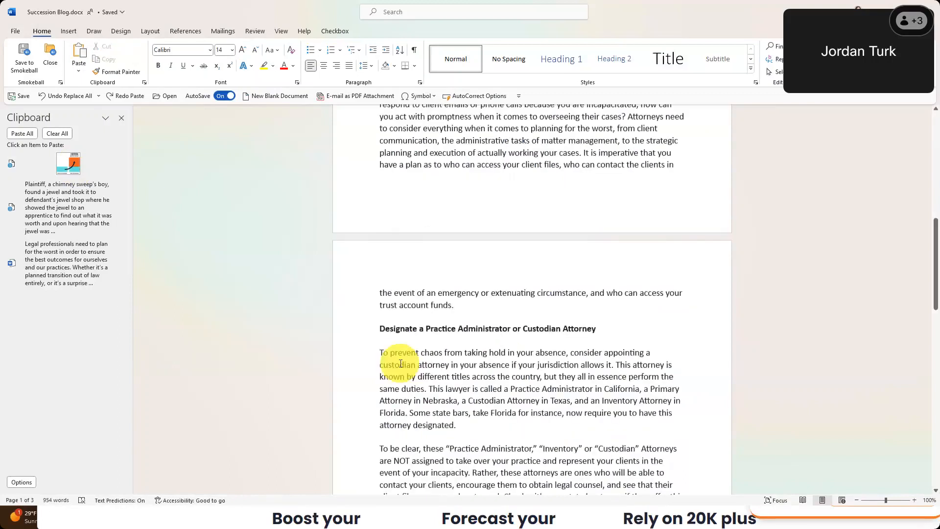
pyautogui.scroll(-5, 399, 363)
pyautogui.click(380, 320)
pyautogui.click(83, 161)
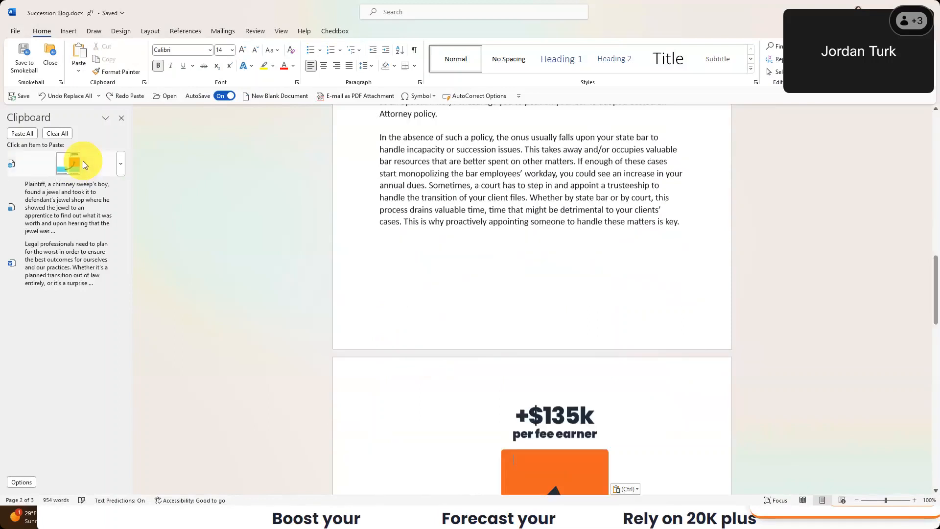
pyautogui.scroll(-5, 472, 335)
pyautogui.press('ctrl')
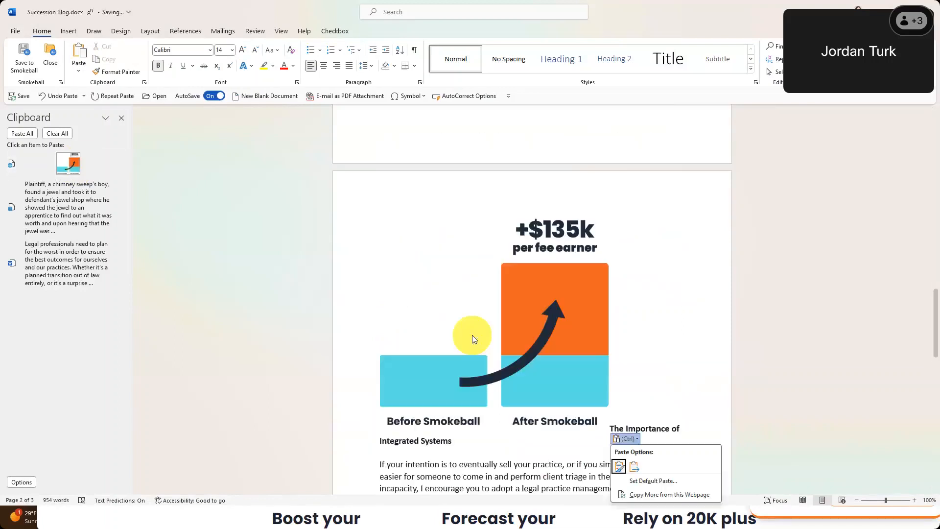
pyautogui.click(423, 264)
pyautogui.hotkey('ctrl', 'z')
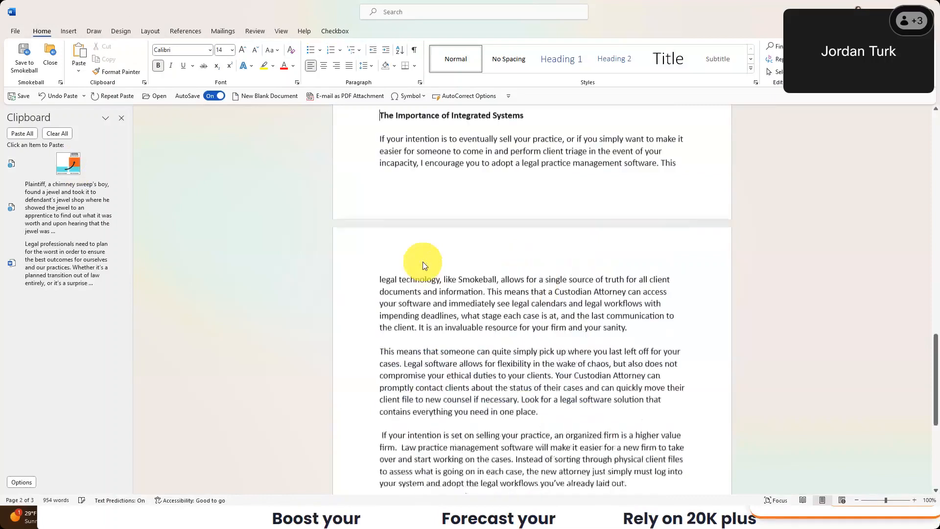
# - Delete the client's name line below the "Succession" title on the first page
pyautogui.scroll(4, 382, 333)
pyautogui.scroll(15, 383, 335)
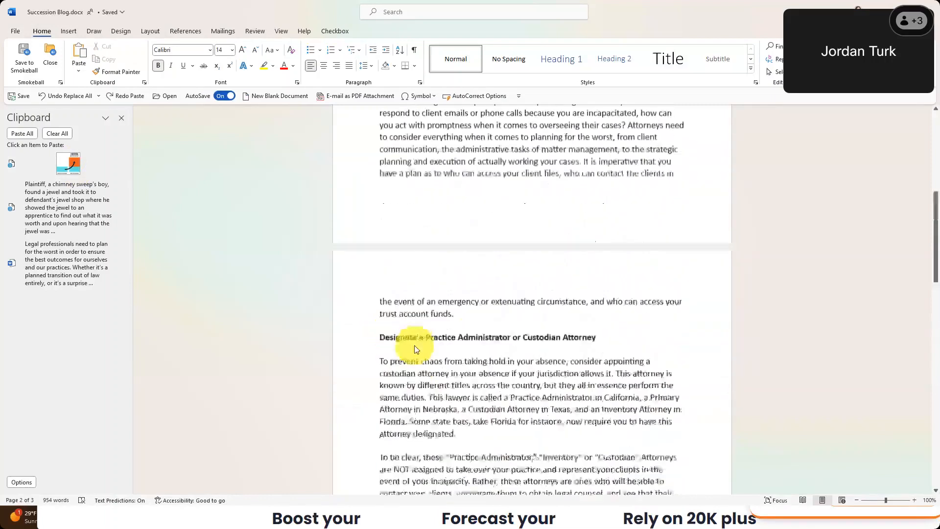
pyautogui.scroll(3, 362, 345)
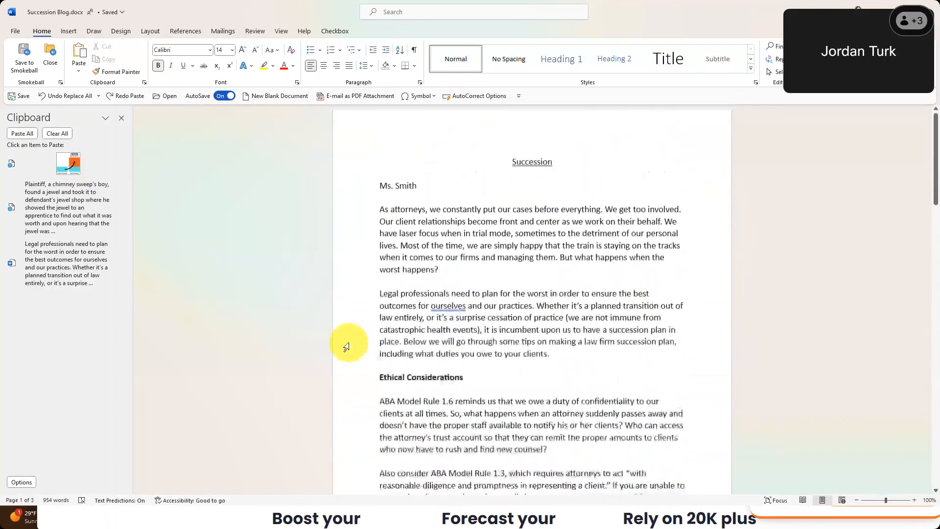
pyautogui.click(331, 194)
pyautogui.press('Delete')
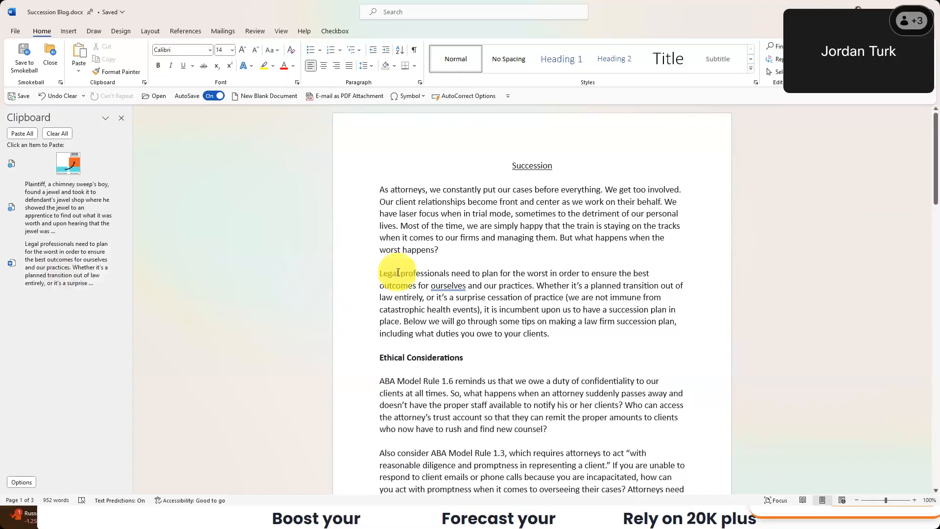
# - Create a new blank document
pyautogui.click(16, 31)
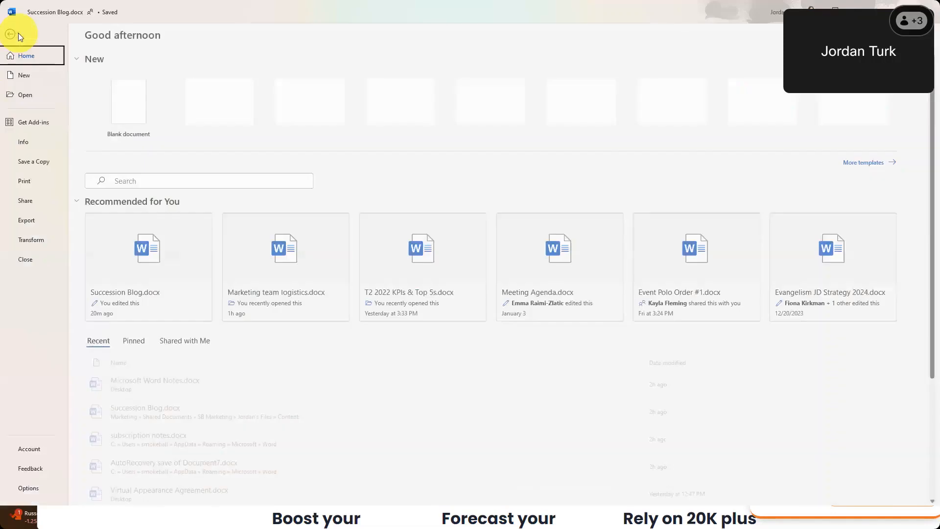
pyautogui.click(13, 35)
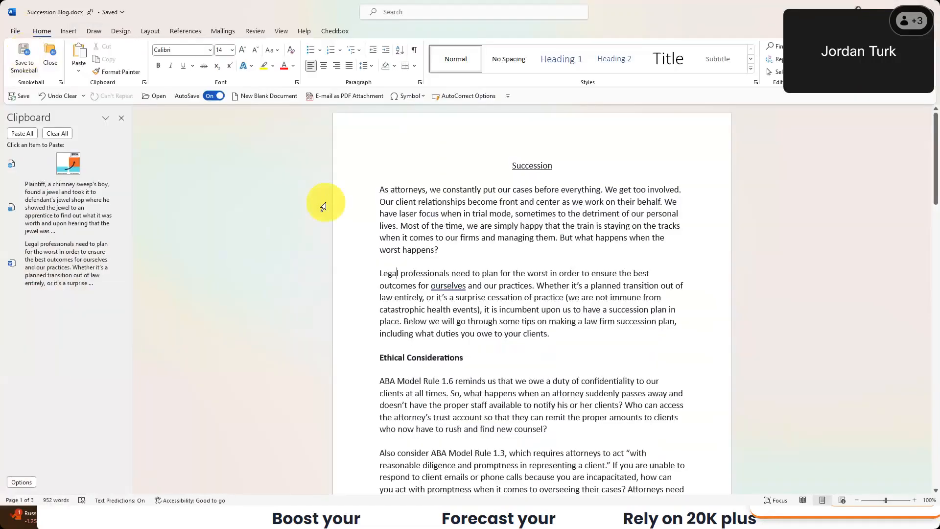
pyautogui.click(268, 101)
pyautogui.click(304, 269)
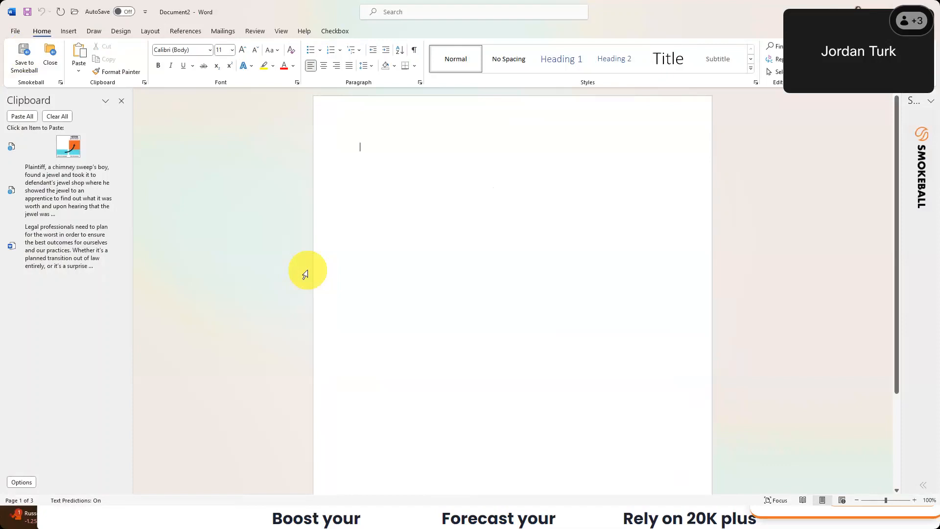
# - Paste all collected clipboard items into the blank document and review the pasted text and chart image
pyautogui.click(22, 133)
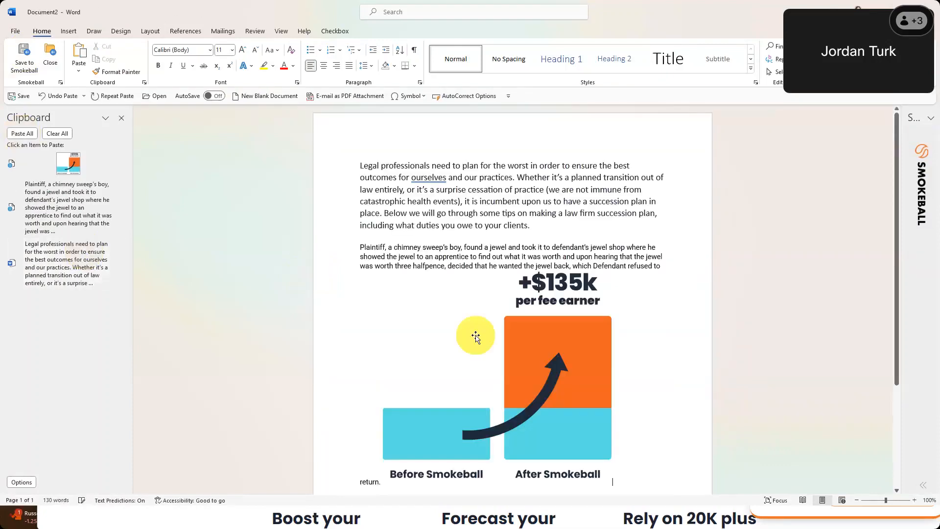
pyautogui.scroll(-3, 456, 294)
pyautogui.scroll(3, 452, 298)
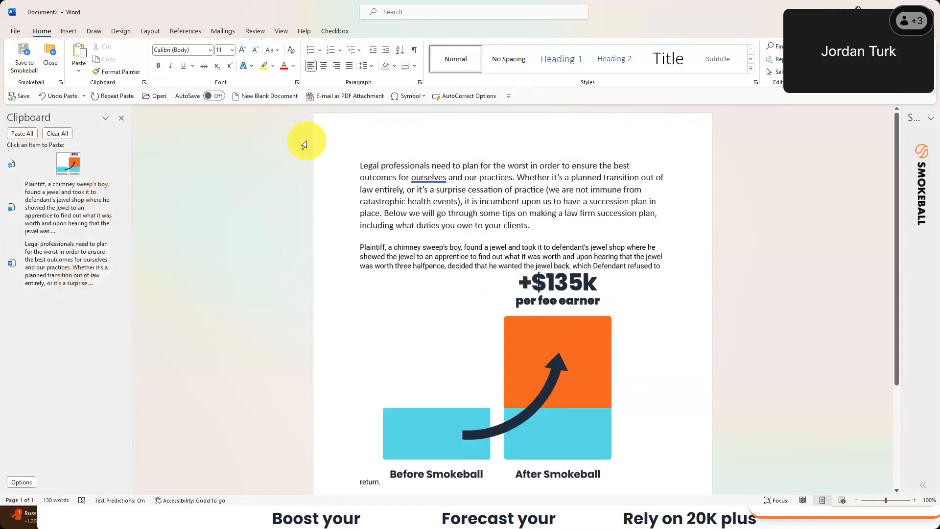
# - Close the new document without saving, and clear all collected clipboard items in Succession Blog.docx before closing the clipboard history
pyautogui.click(934, 14)
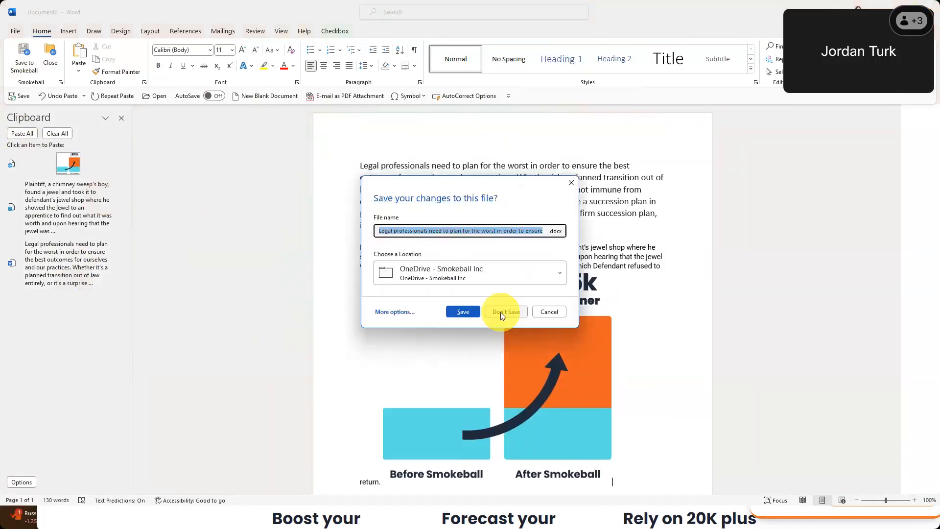
pyautogui.click(500, 313)
pyautogui.click(462, 310)
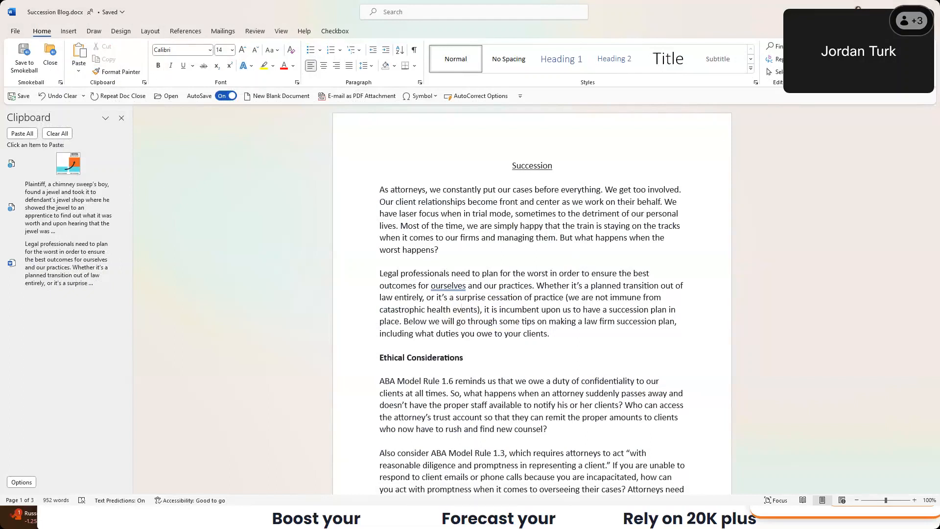
pyautogui.click(57, 133)
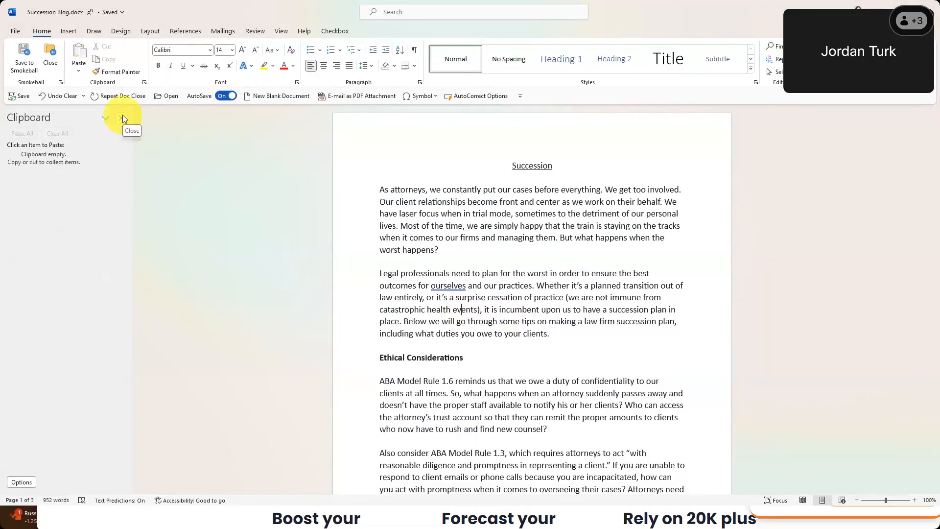
pyautogui.click(123, 118)
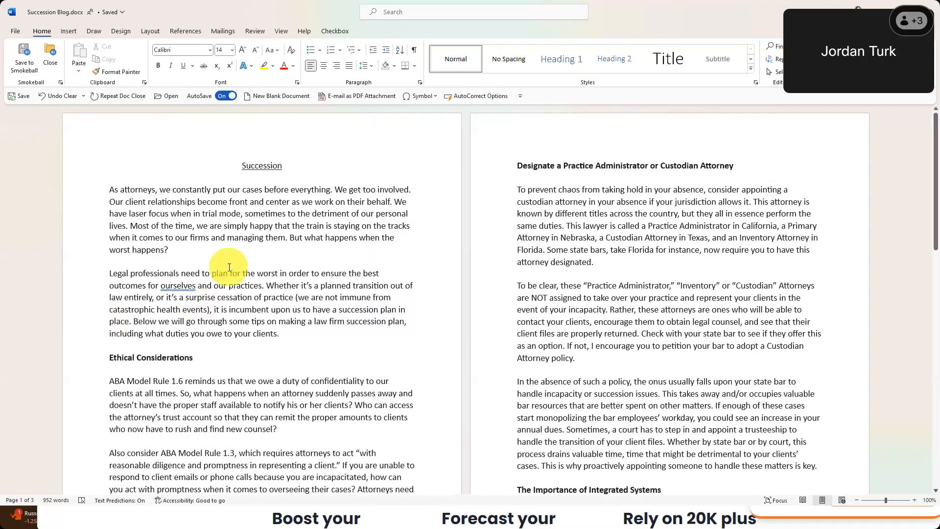
# - Copy the "Legal professionals" paragraph and paste it on a new line below the original, above "Ethical Considerations"
pyautogui.moveTo(294, 330); pyautogui.dragTo(80, 268)
pyautogui.hotkey('ctrl', 'c')
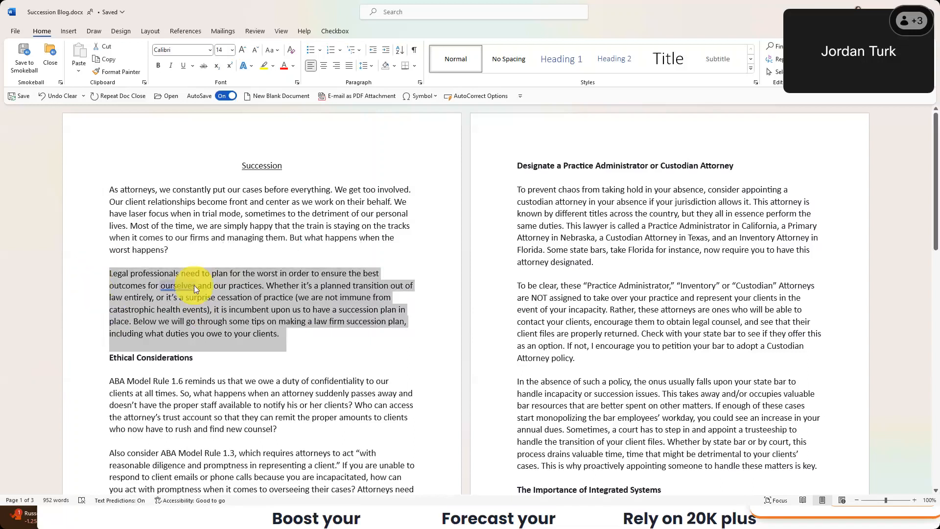
pyautogui.click(303, 327)
pyautogui.press('Return')
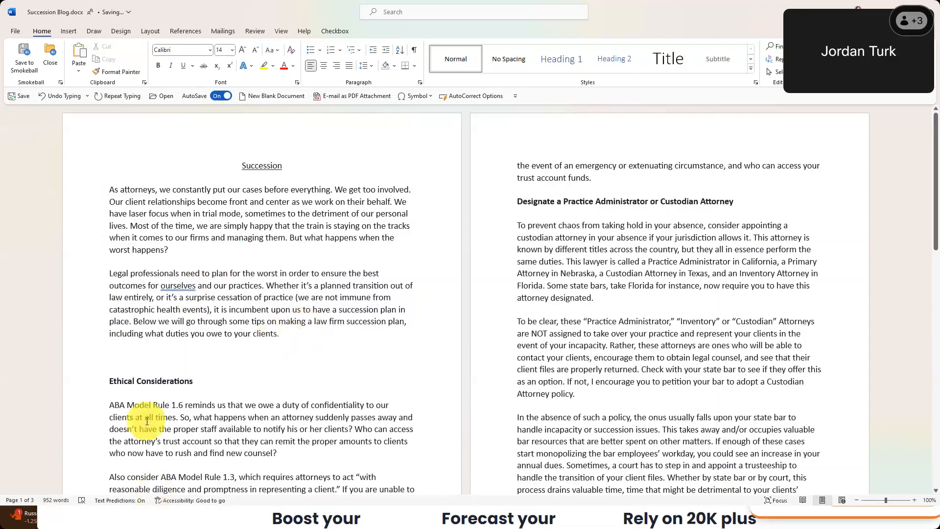
pyautogui.hotkey('ctrl', 'v')
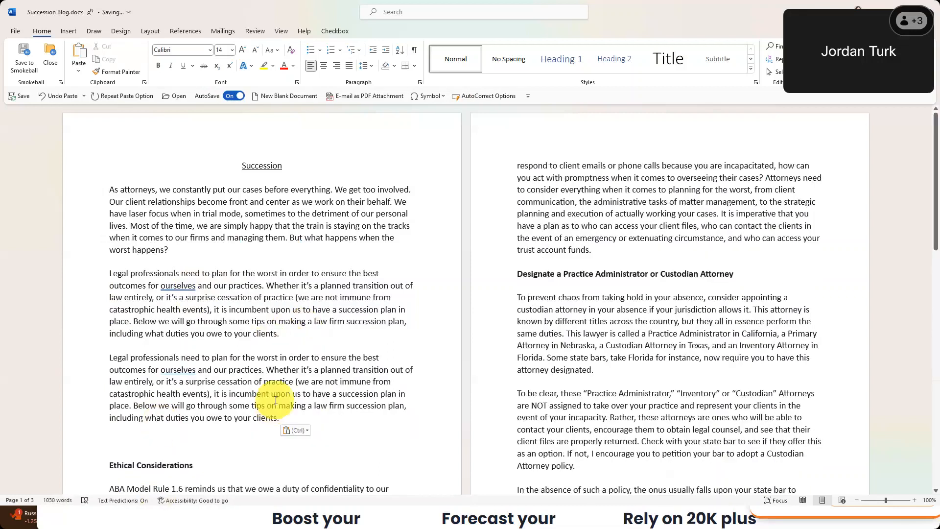
# - Open the paste options for the duplicated paragraph, dismiss the warning, and undo the paste
pyautogui.click(299, 430)
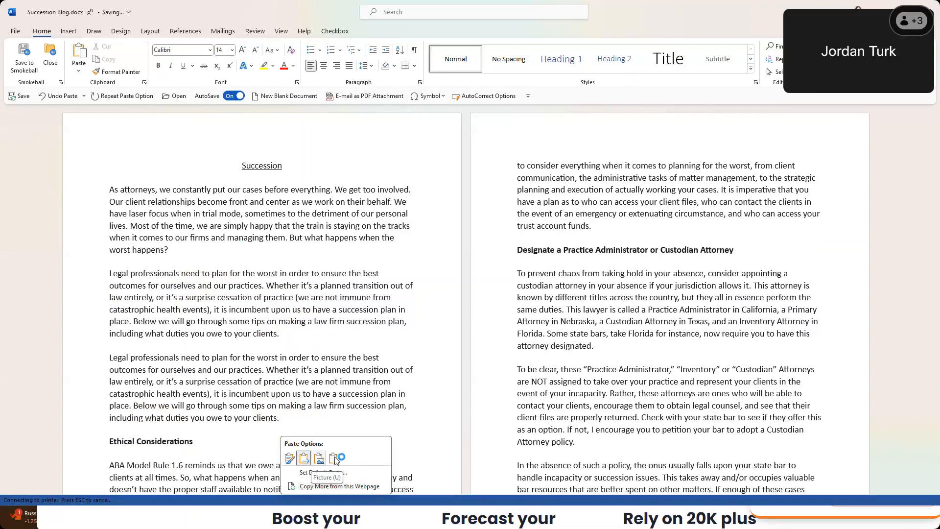
pyautogui.click(365, 396)
pyautogui.press('Return')
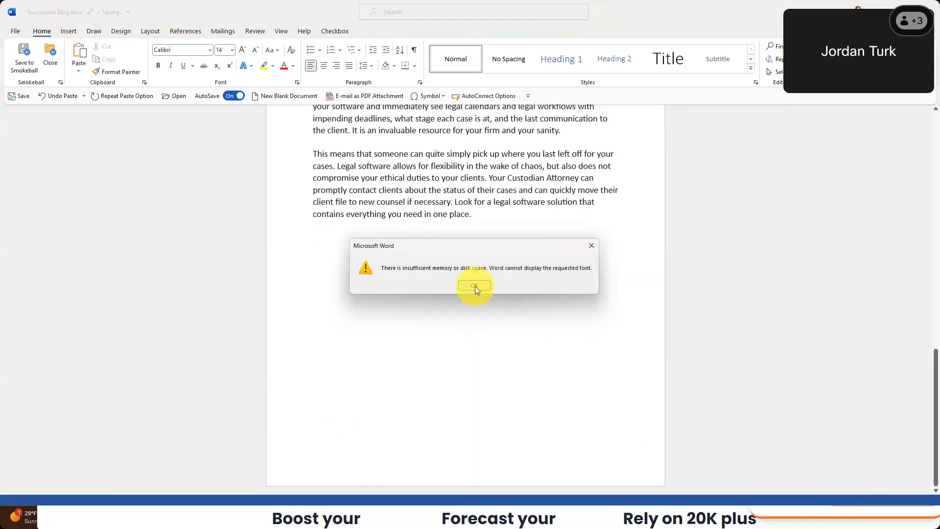
pyautogui.click(474, 286)
pyautogui.hotkey('ctrl', 'z')
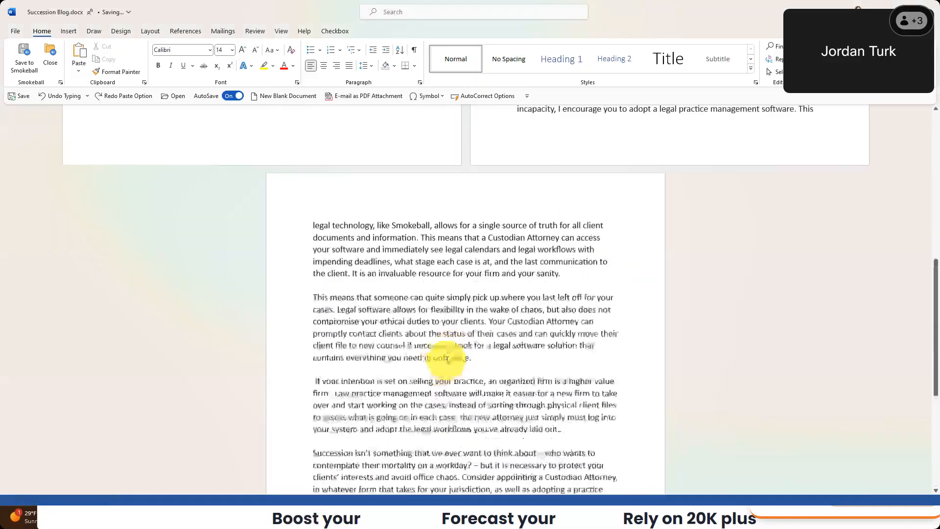
pyautogui.scroll(3, 447, 361)
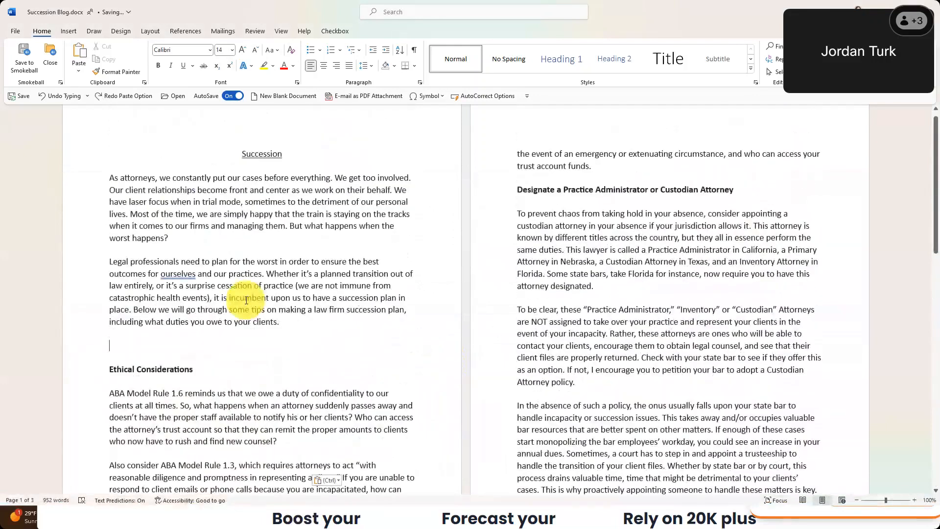
# - Paste the copied paragraph again below the original and convert the pasted copy to a picture
pyautogui.click(207, 352)
pyautogui.hotkey('ctrl', 'v')
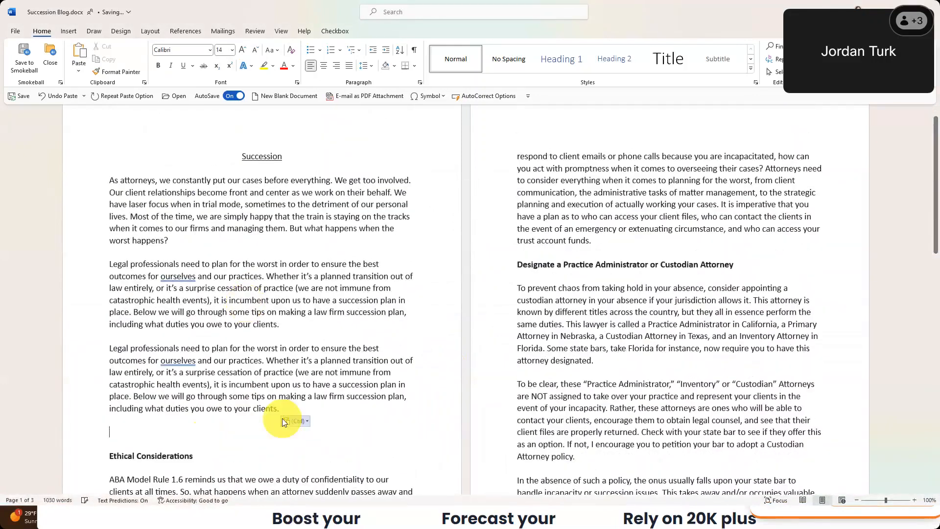
pyautogui.click(284, 421)
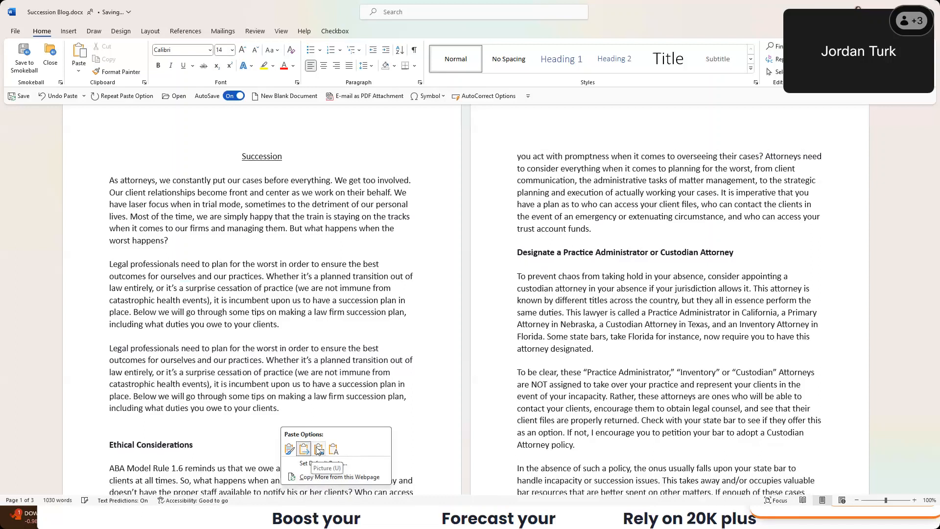
pyautogui.click(318, 449)
pyautogui.click(265, 387)
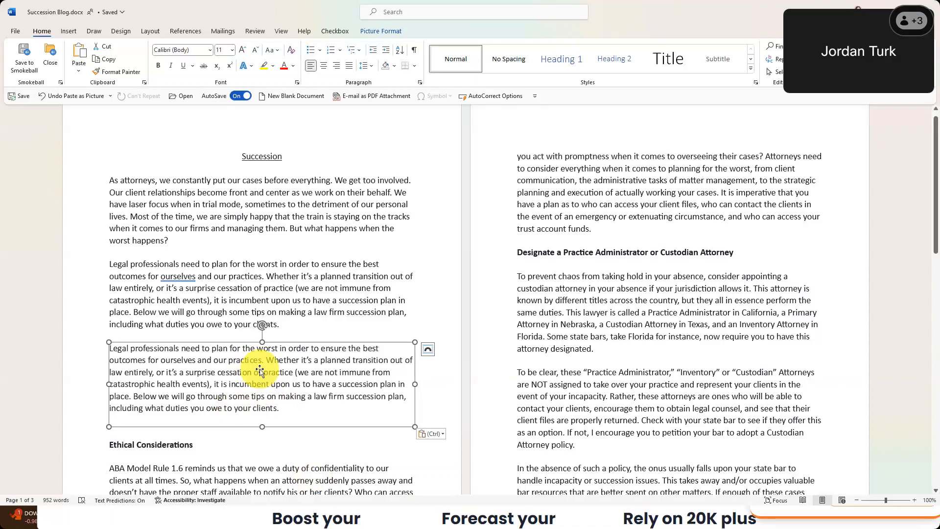
# - Delete the picture of the paragraph and paste the copied paragraph in its place with Merge Formatting
pyautogui.press('Delete')
pyautogui.hotkey('ctrl', 'v')
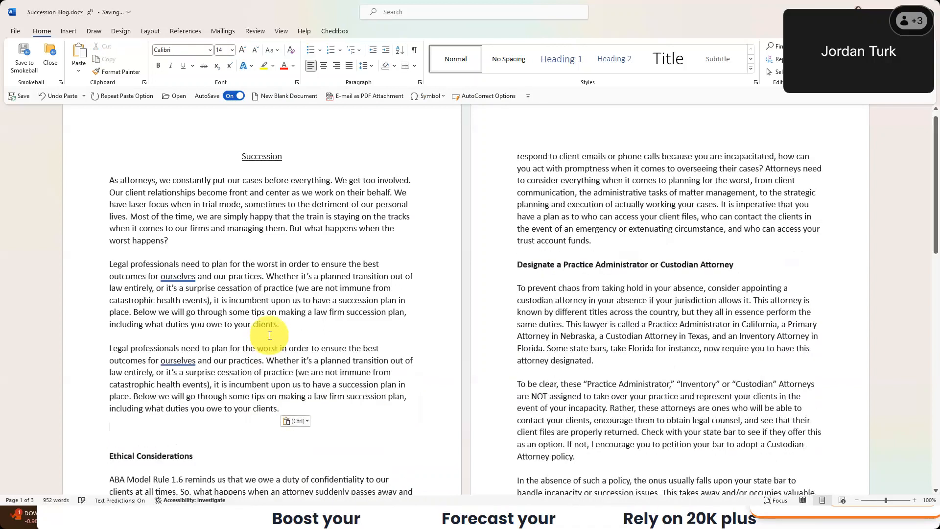
pyautogui.click(295, 421)
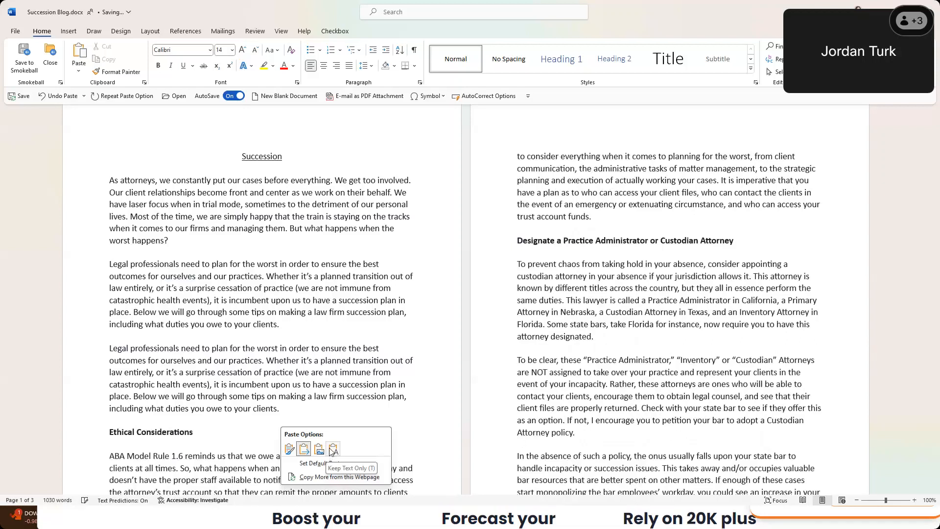
pyautogui.click(304, 449)
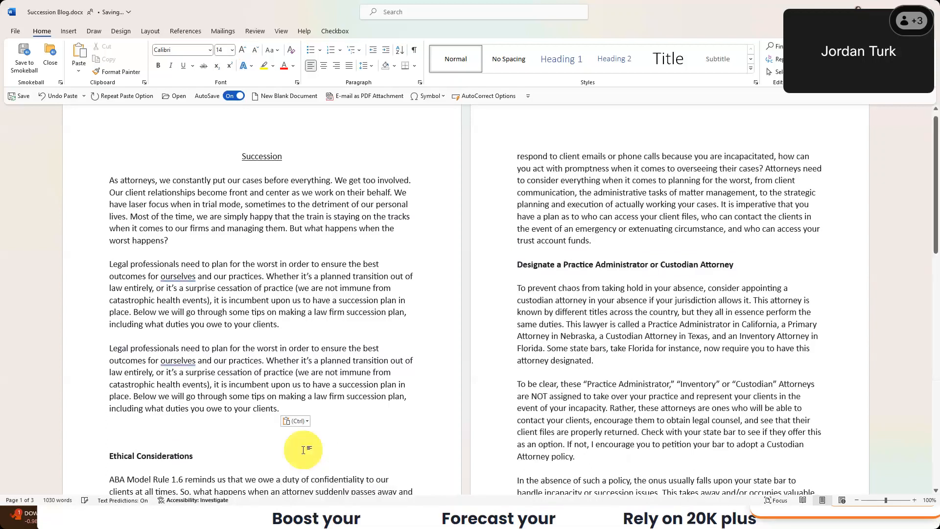
pyautogui.click(272, 444)
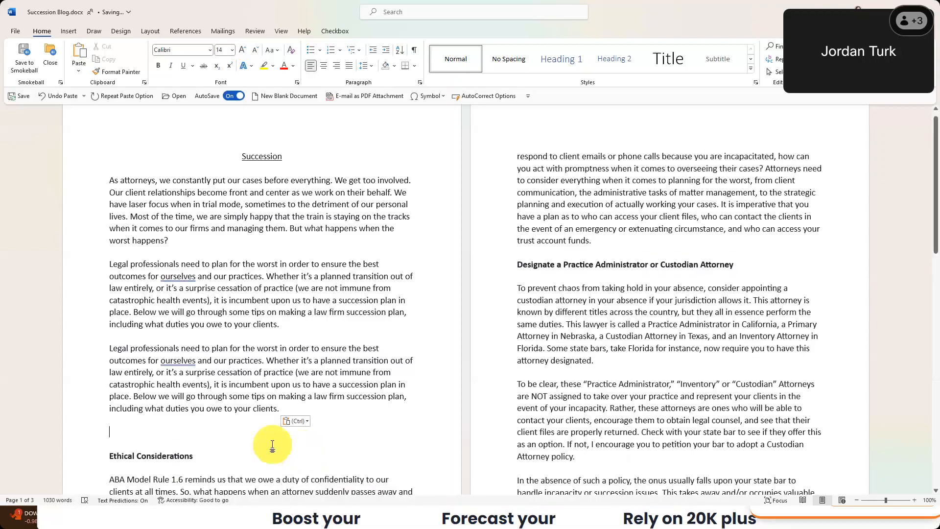
pyautogui.click(254, 397)
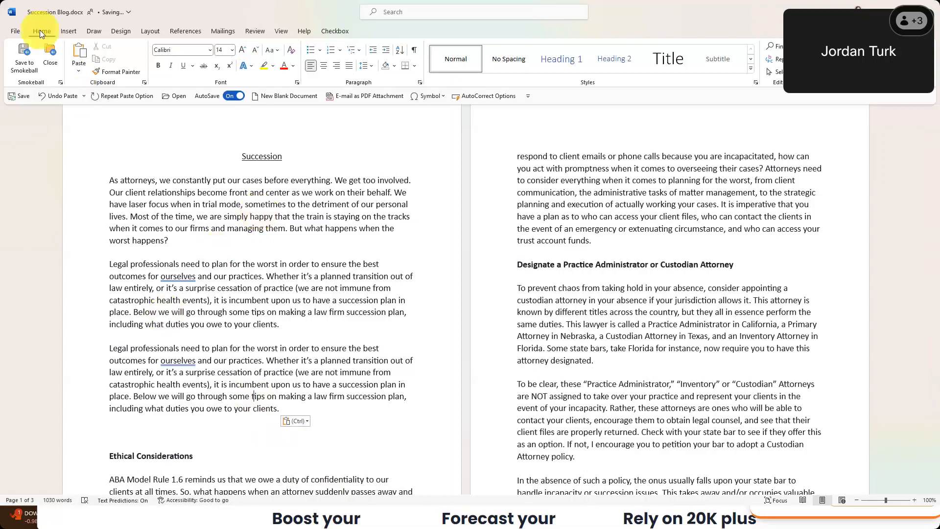
# - Set the default paste behaviour to Merge Formatting for pasting within the same document and between documents
pyautogui.click(79, 71)
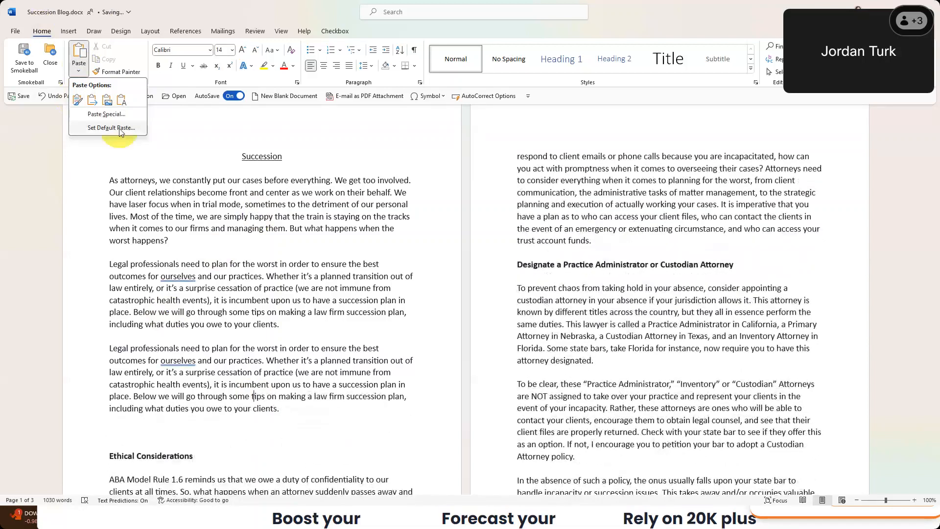
pyautogui.click(119, 129)
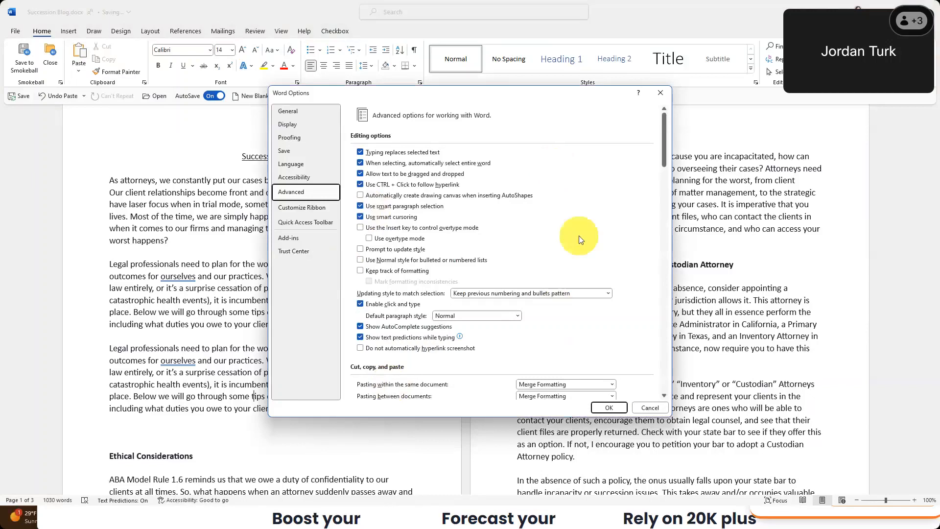
pyautogui.scroll(-3, 581, 234)
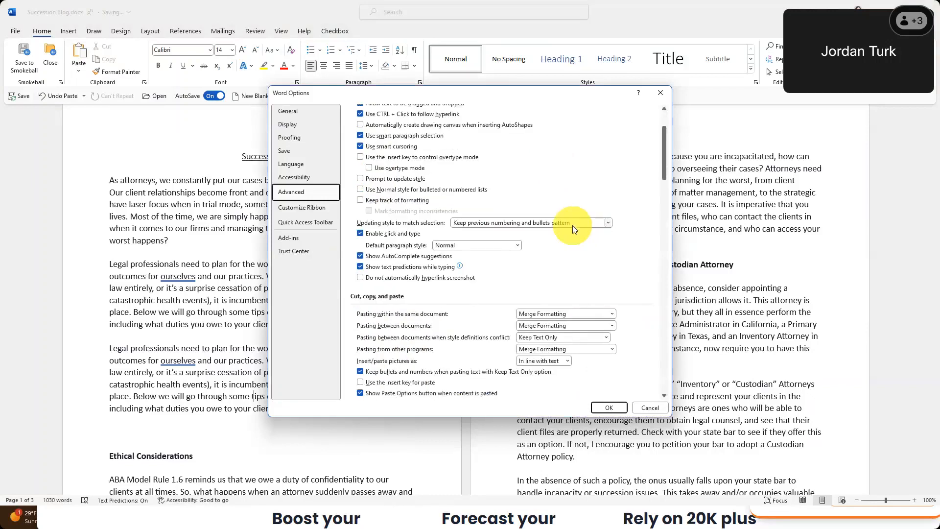
pyautogui.scroll(-2, 453, 258)
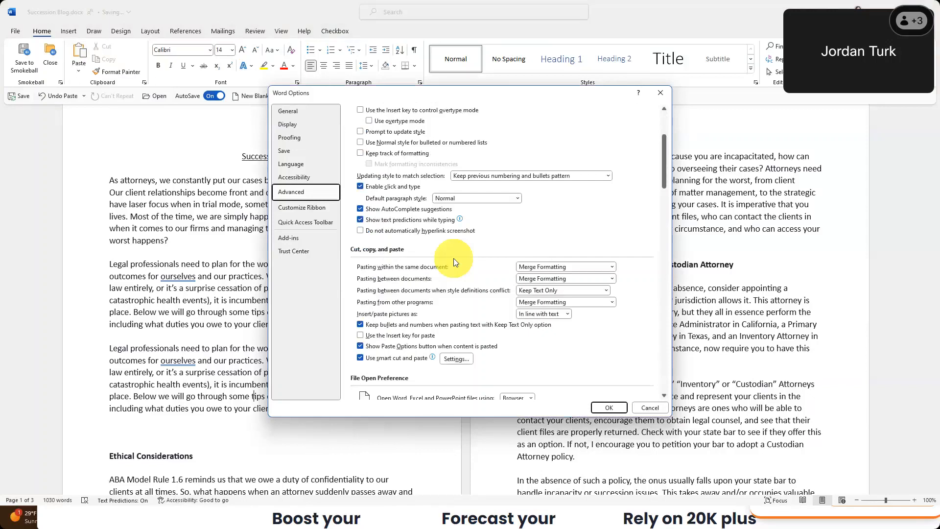
pyautogui.click(592, 267)
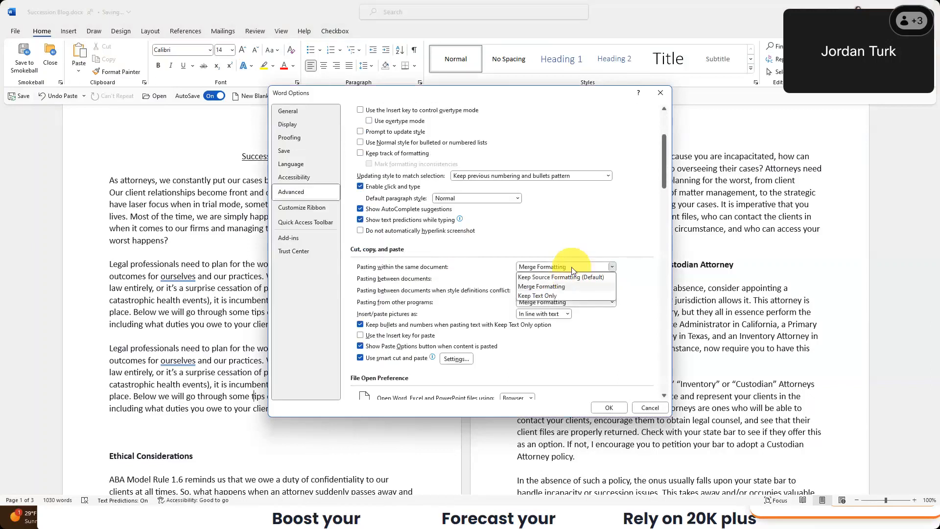
pyautogui.click(550, 287)
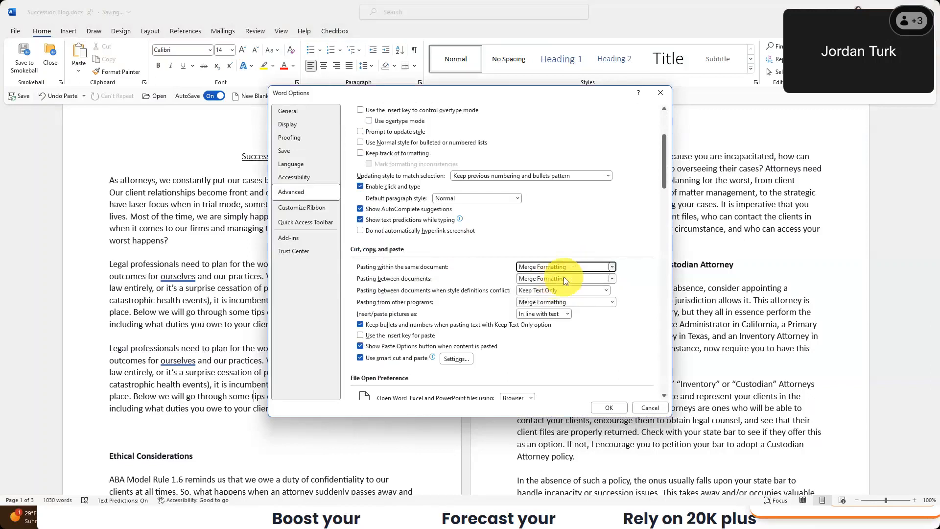
pyautogui.click(564, 278)
pyautogui.click(557, 299)
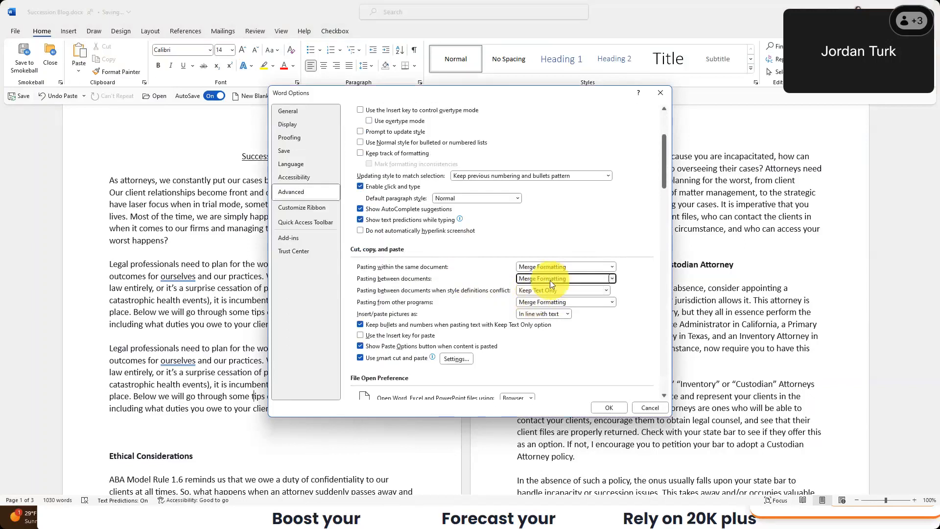
pyautogui.click(603, 407)
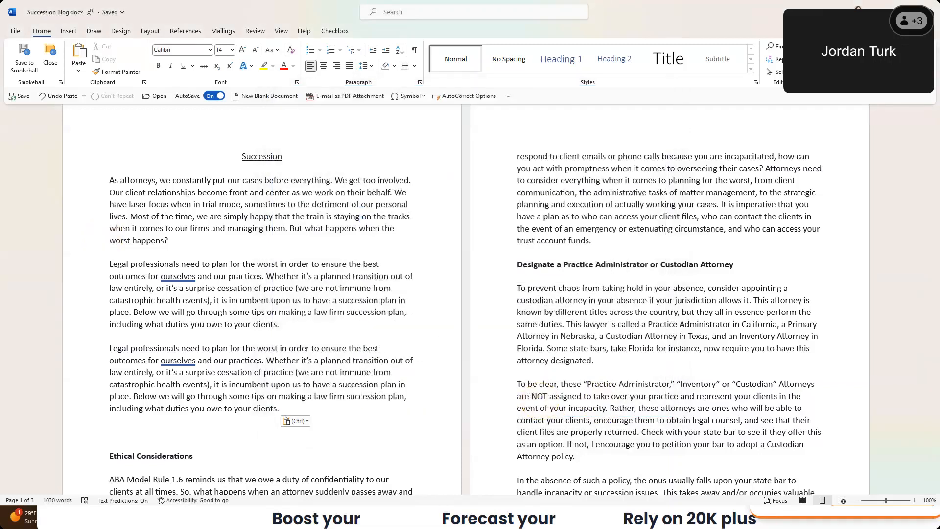
pyautogui.click(258, 346)
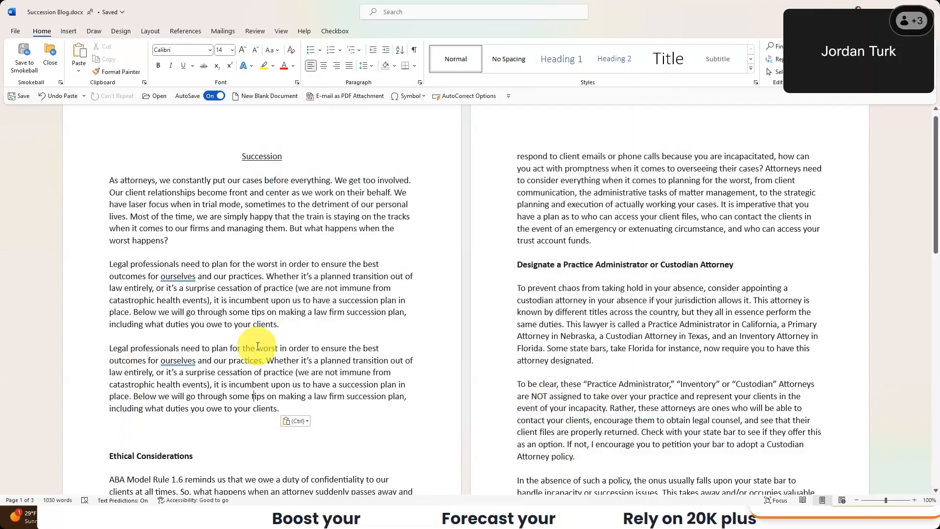
pyautogui.click(78, 72)
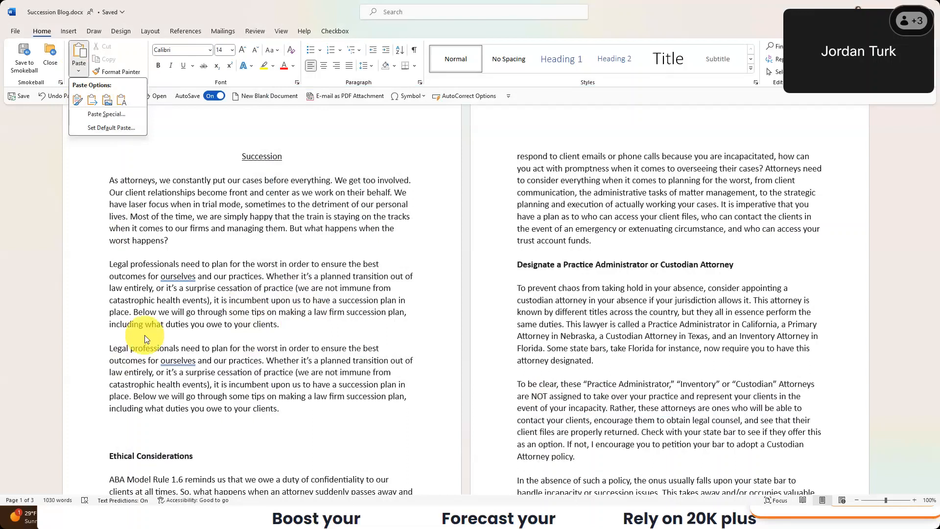
pyautogui.click(176, 299)
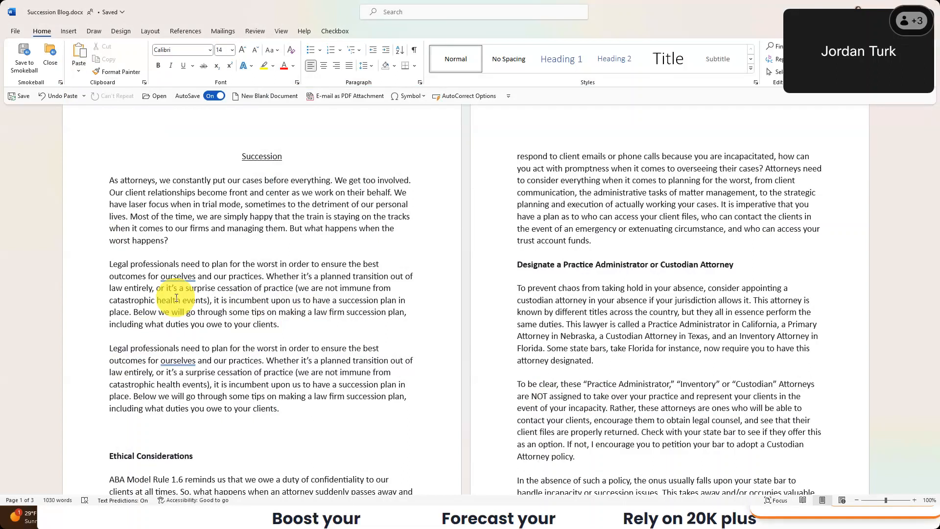
# - Add blank lines above the first body paragraph and insert © and € there using the AutoCorrect codes (c) and (e)
pyautogui.click(106, 174)
pyautogui.press('Return')
pyautogui.press('Return')
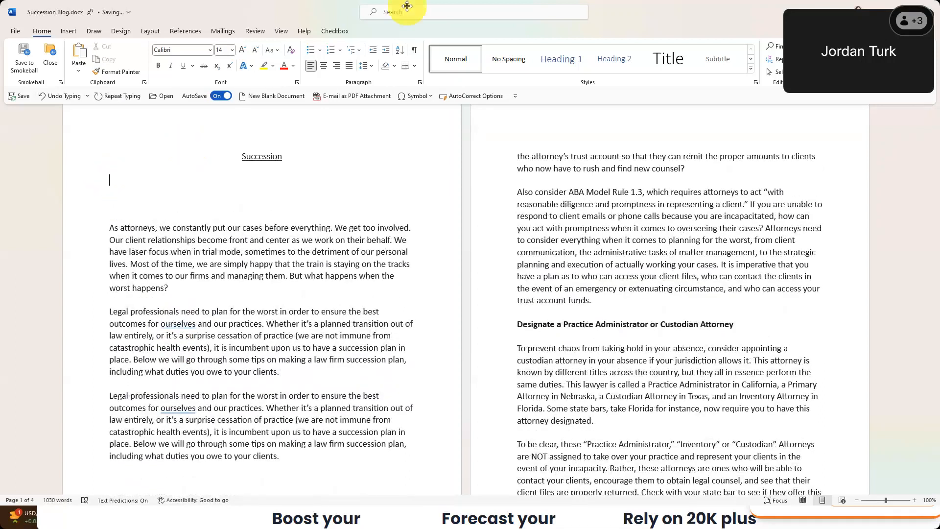
pyautogui.write('(c)')
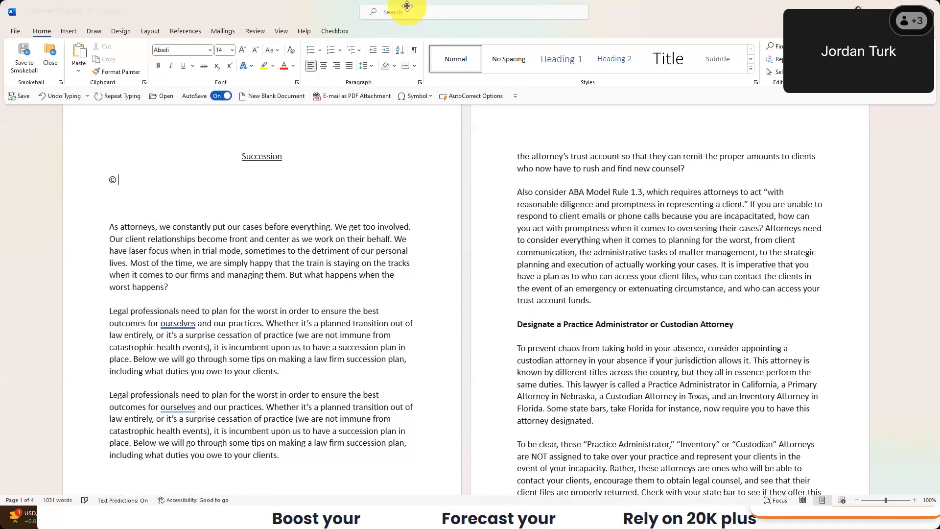
pyautogui.write('(e)')
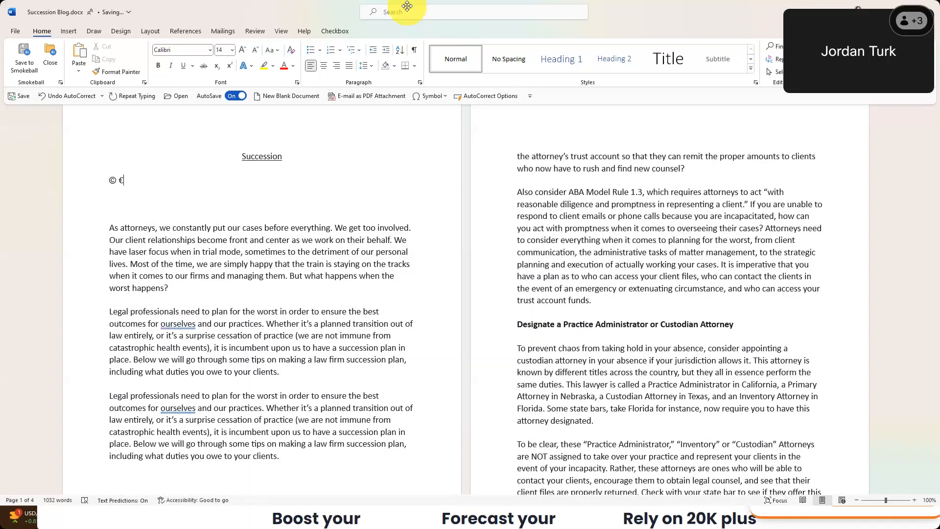
# - Delete the © and € symbols and their extra line above the first body paragraph
pyautogui.press('BackSpace')
pyautogui.press('BackSpace')
pyautogui.press('BackSpace')
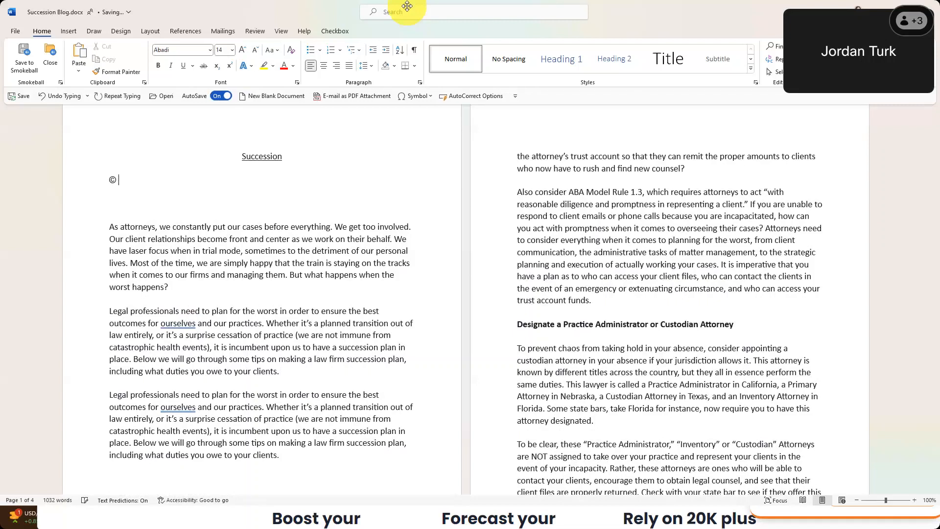
pyautogui.press('Delete')
pyautogui.press('Left')
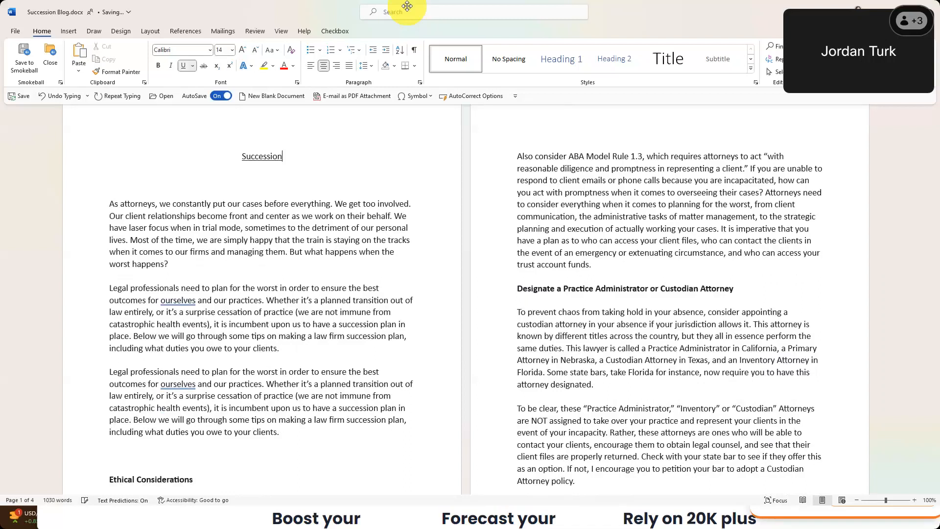
# - Enter the code (c) on a new line below the Succession title, undo its AutoCorrect conversion and remove the line
pyautogui.press('Return')
pyautogui.write('(')
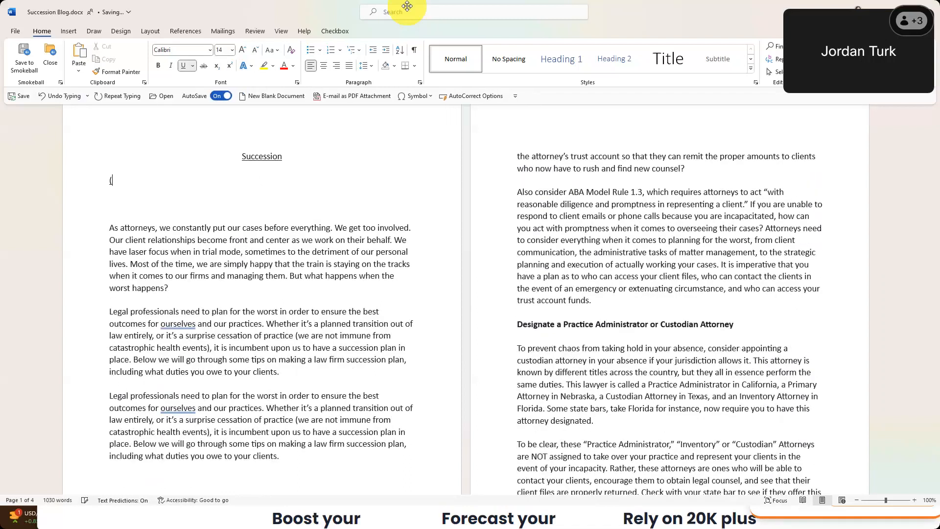
pyautogui.write('c)')
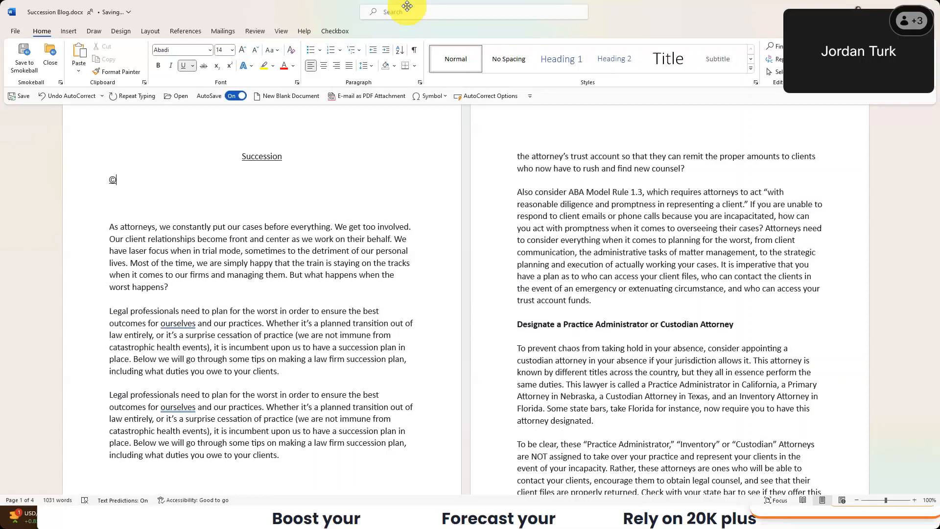
pyautogui.hotkey('ctrl', 'z')
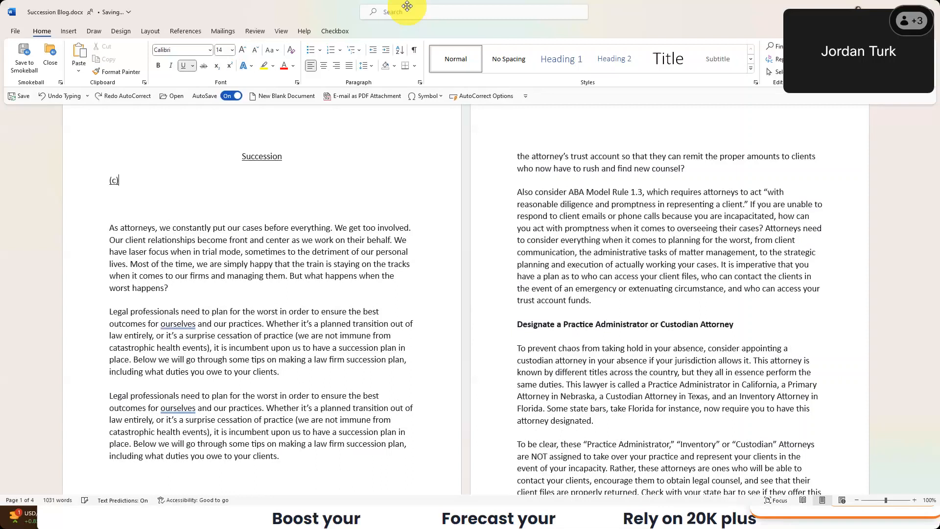
pyautogui.press('BackSpace')
pyautogui.press('BackSpace')
pyautogui.press('BackSpace')
pyautogui.press('BackSpace')
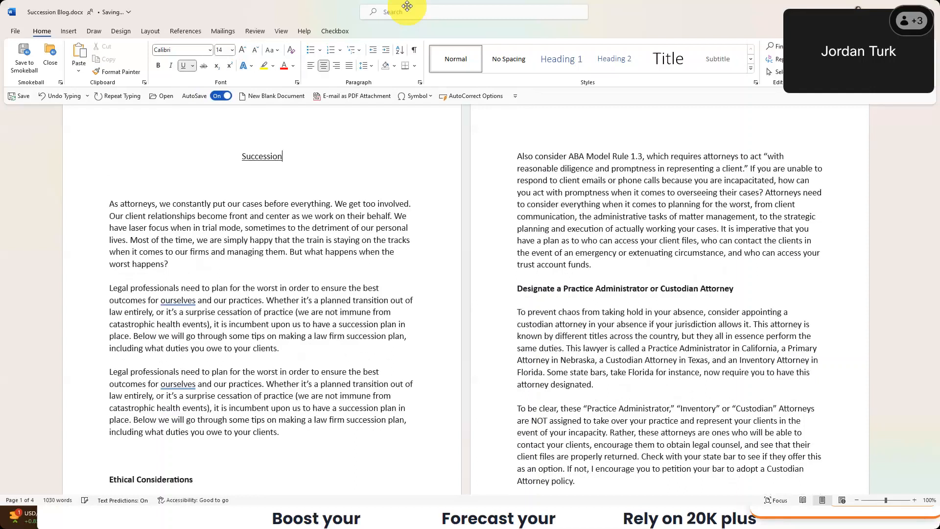
# - Enter (c) above the first body paragraph, replace it with (e), and undo the AutoCorrect conversion of each code
pyautogui.press('Return')
pyautogui.write('(')
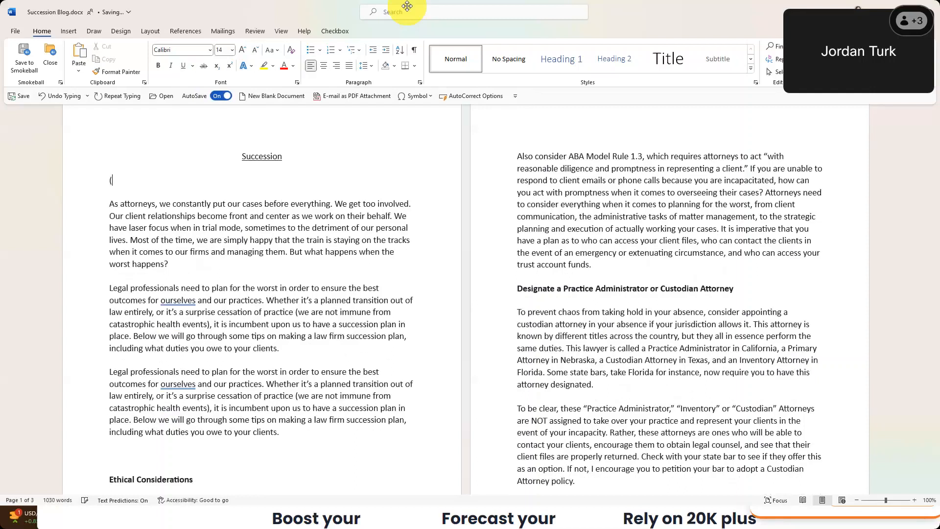
pyautogui.write('c)')
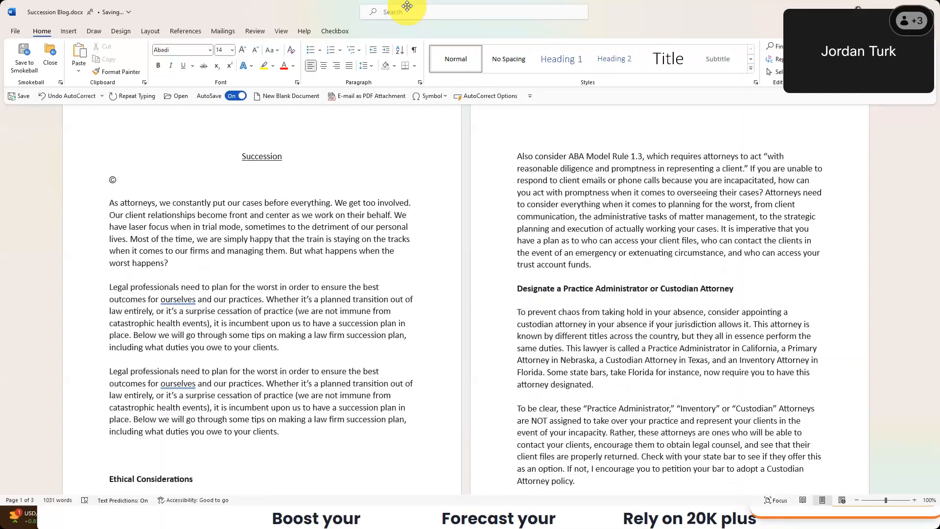
pyautogui.hotkey('ctrl', 'z')
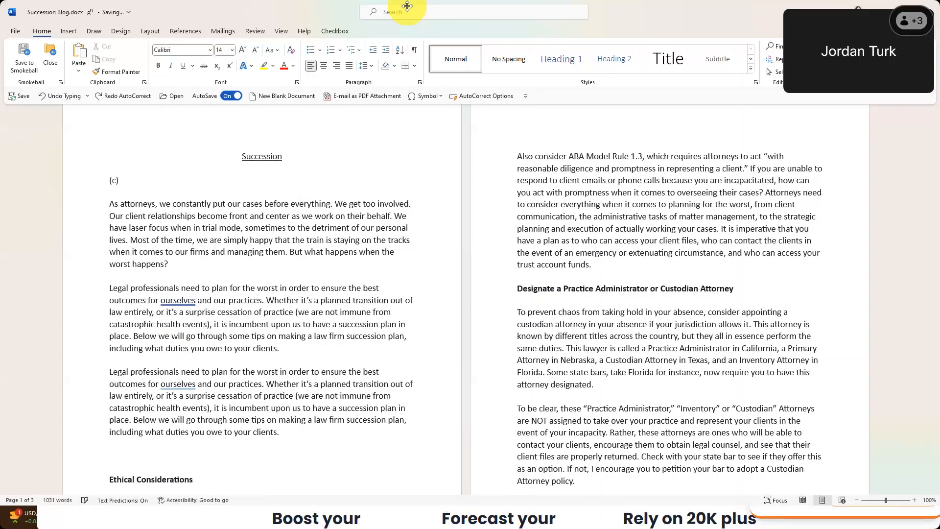
pyautogui.press('BackSpace')
pyautogui.press('BackSpace')
pyautogui.write('e')
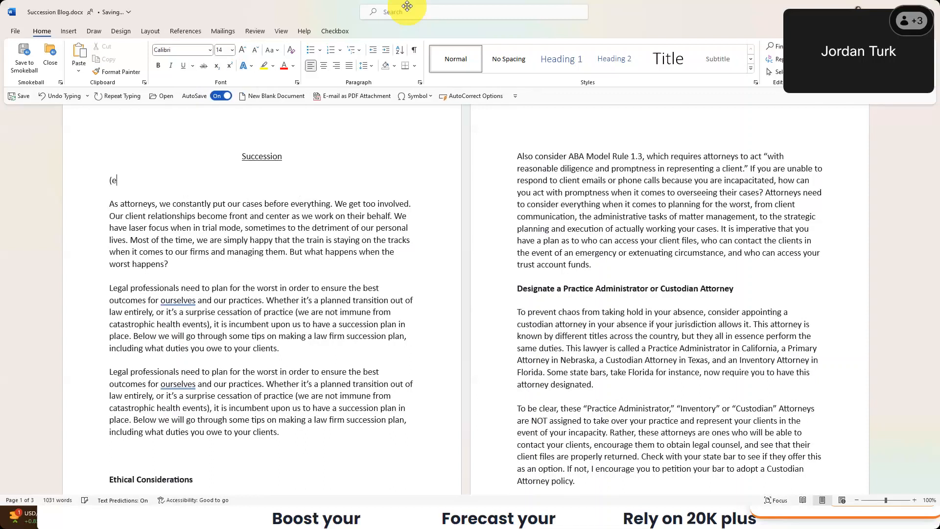
pyautogui.write(')')
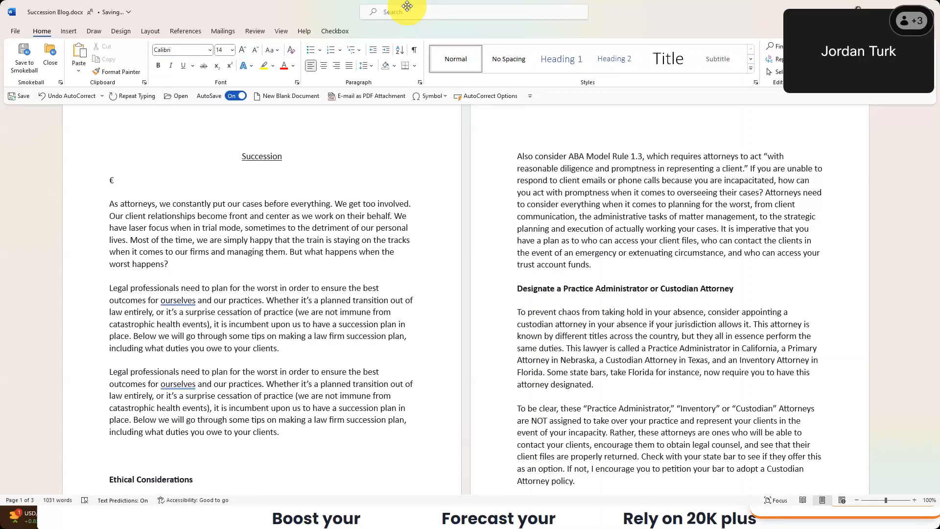
pyautogui.hotkey('ctrl', 'z')
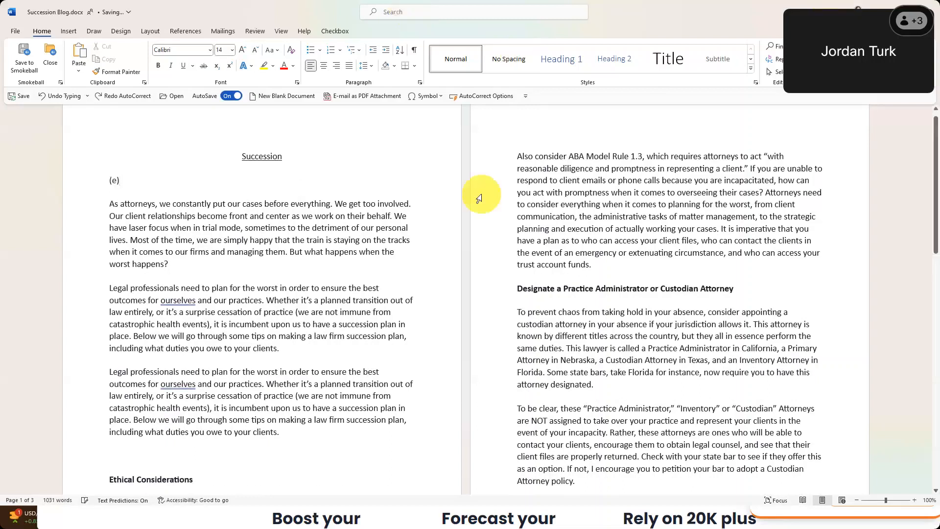
# - Delete the (e) text and the blank line between the title and the first body paragraph
pyautogui.press('BackSpace')
pyautogui.press('BackSpace')
pyautogui.press('BackSpace')
pyautogui.press('BackSpace')
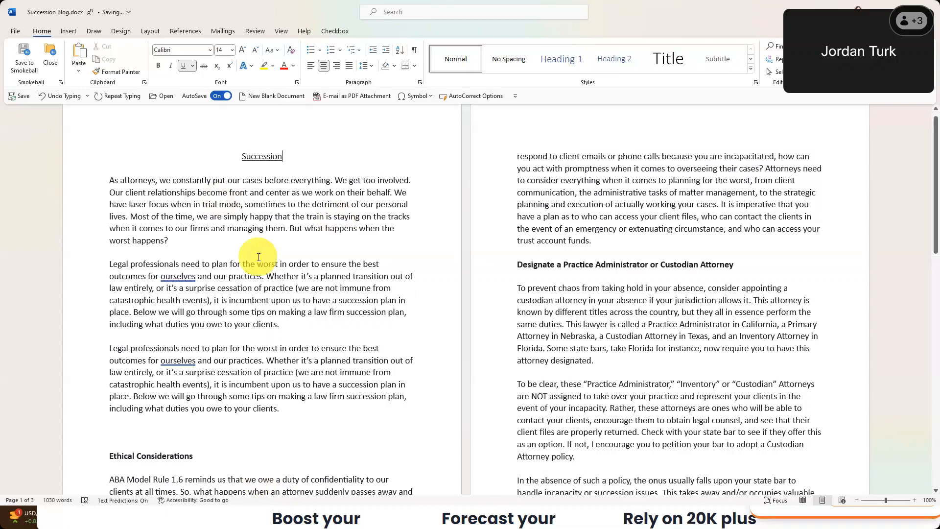
# - Delete the AutoCorrect entries (c) for © and (e) for €, starting from the copyright sign in the Symbol dialog
pyautogui.click(67, 30)
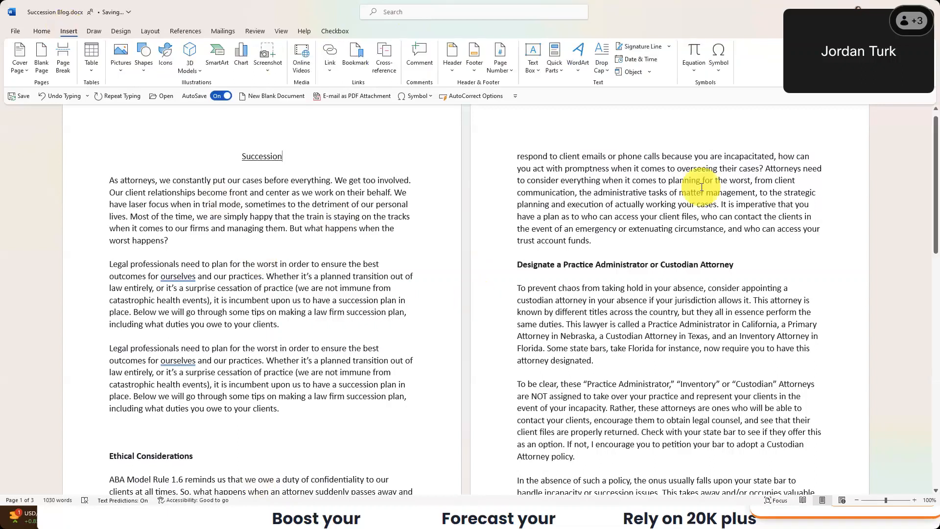
pyautogui.click(719, 73)
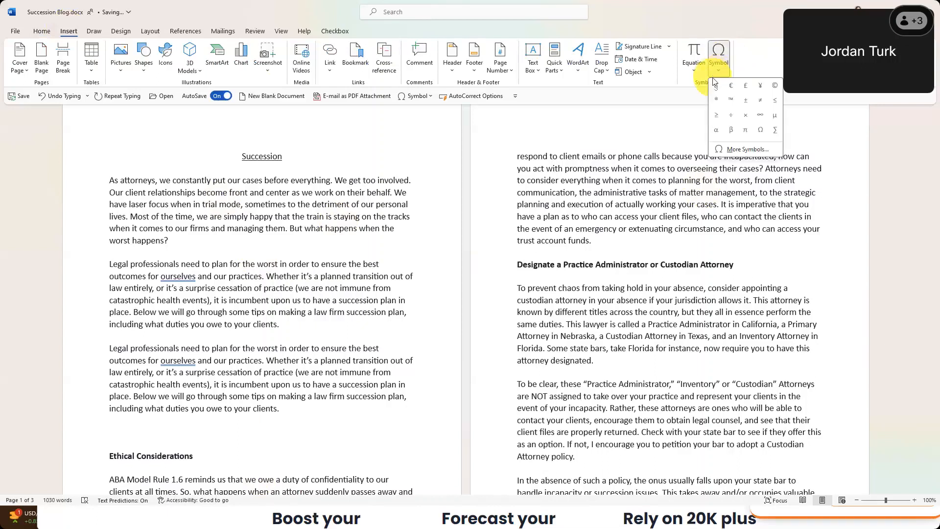
pyautogui.click(740, 150)
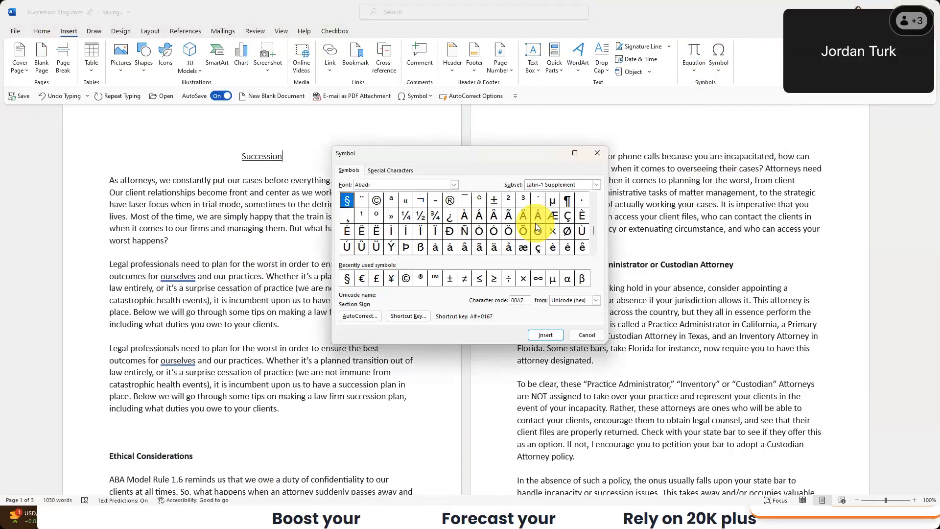
pyautogui.click(378, 199)
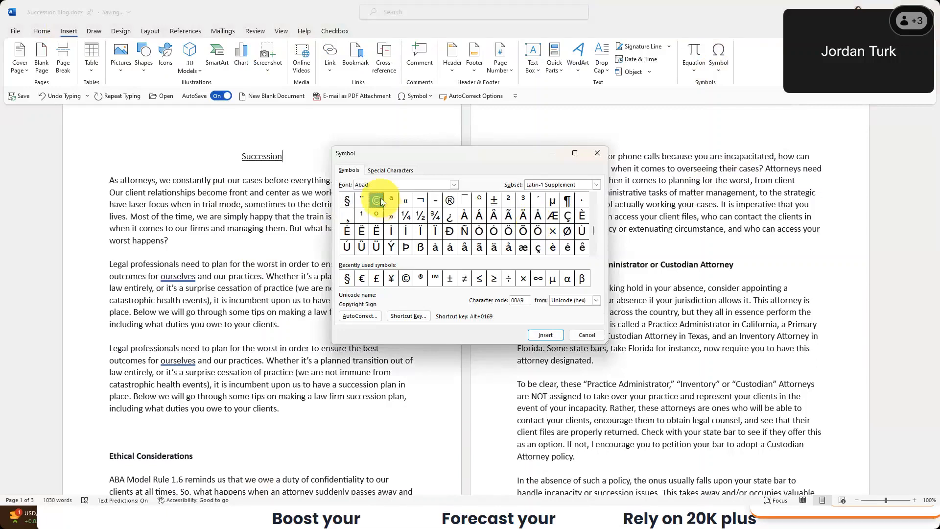
pyautogui.click(359, 316)
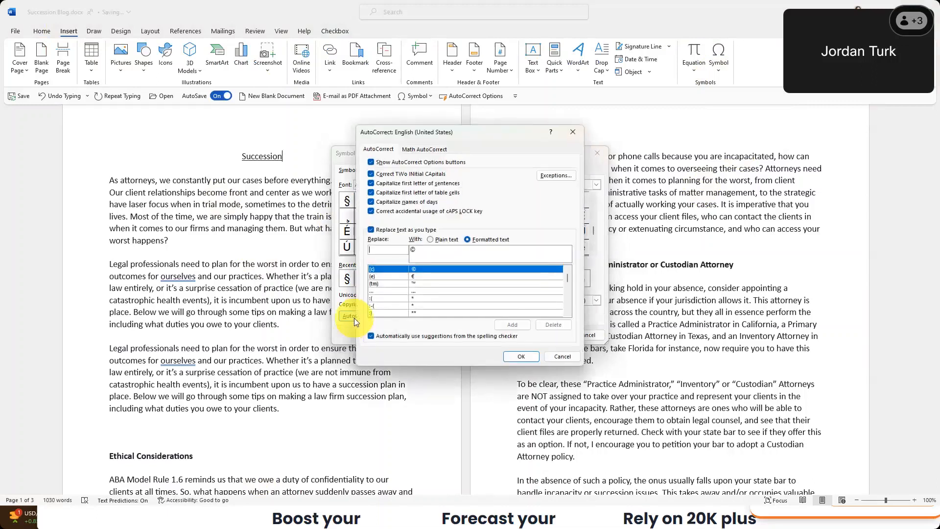
pyautogui.click(396, 269)
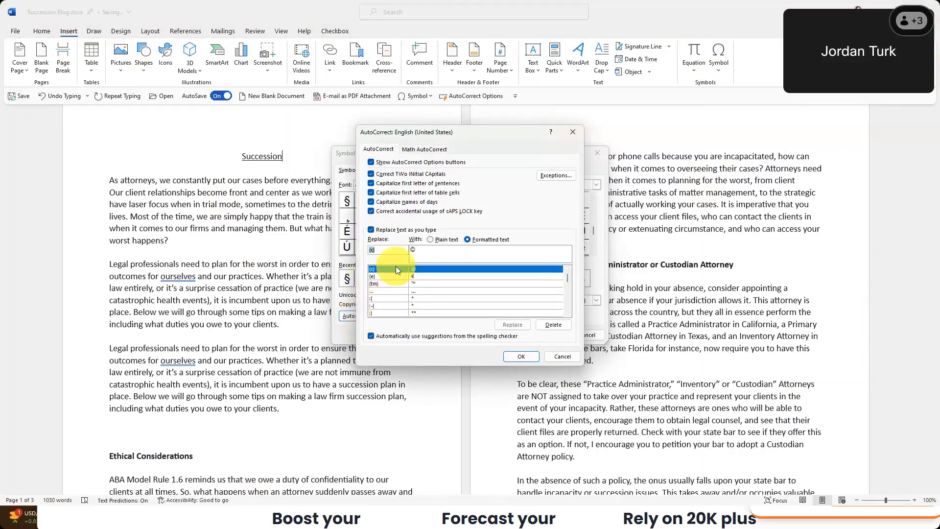
pyautogui.click(551, 326)
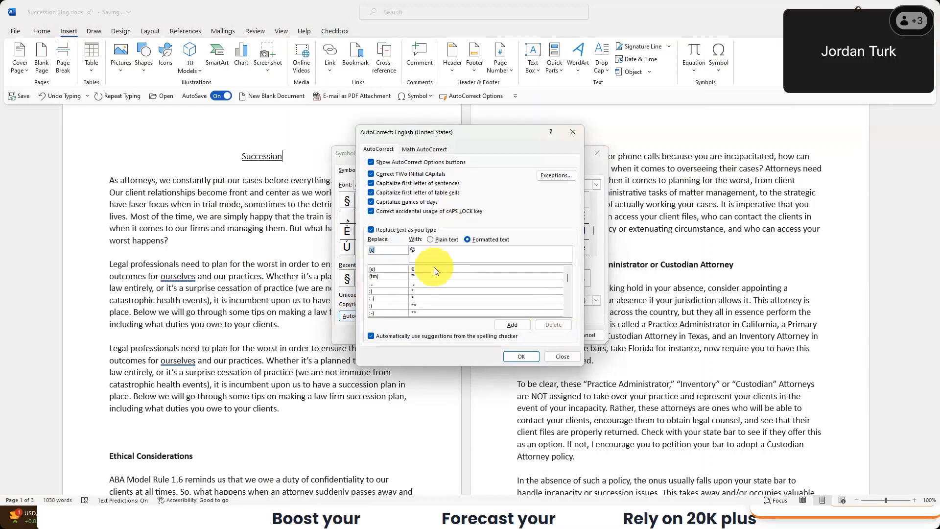
pyautogui.click(434, 268)
pyautogui.click(561, 326)
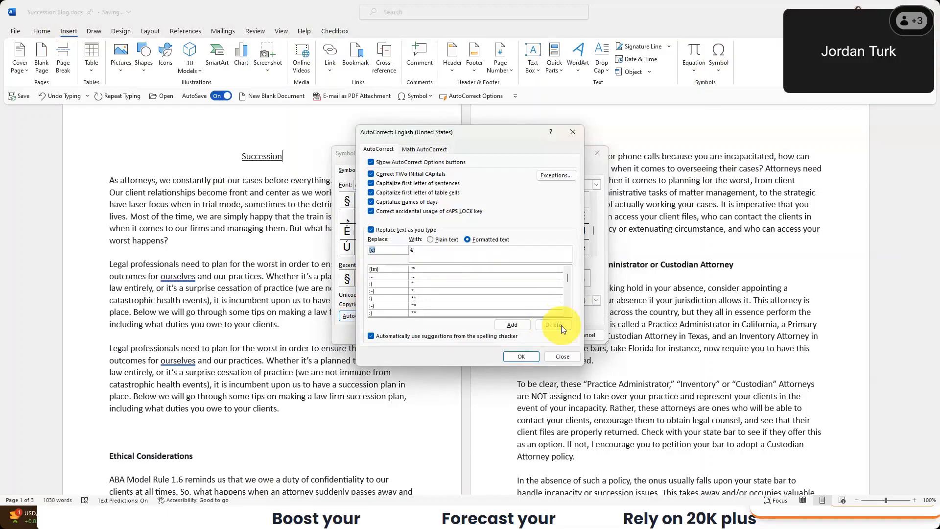
pyautogui.click(522, 356)
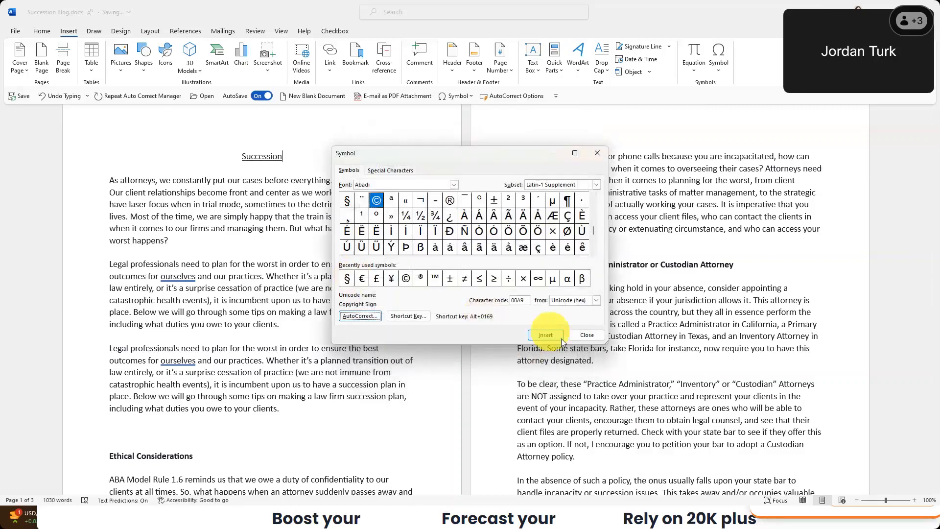
pyautogui.press('Escape')
# - Test the codes (c) and (e) on a new line above the first body paragraph and delete that line
pyautogui.click(99, 169)
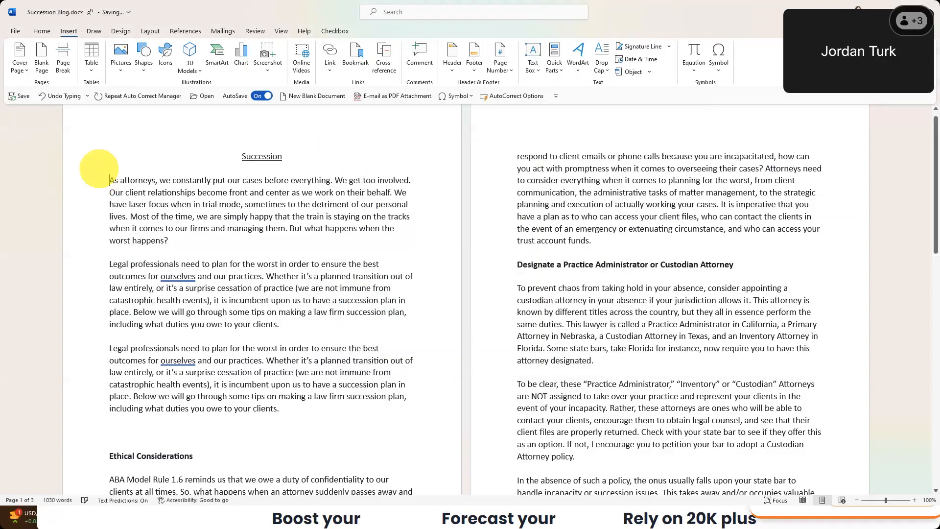
pyautogui.press('Return')
pyautogui.press('Up')
pyautogui.write('(c)')
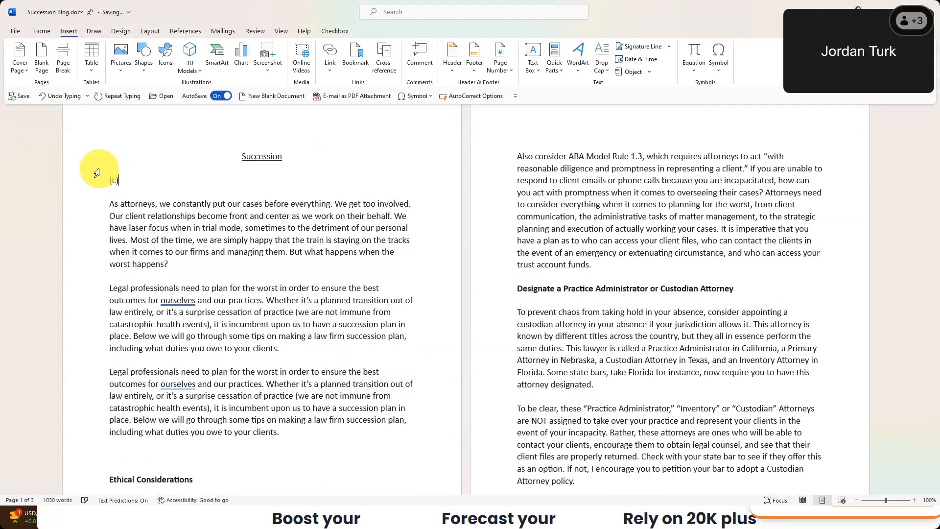
pyautogui.write(' (e)')
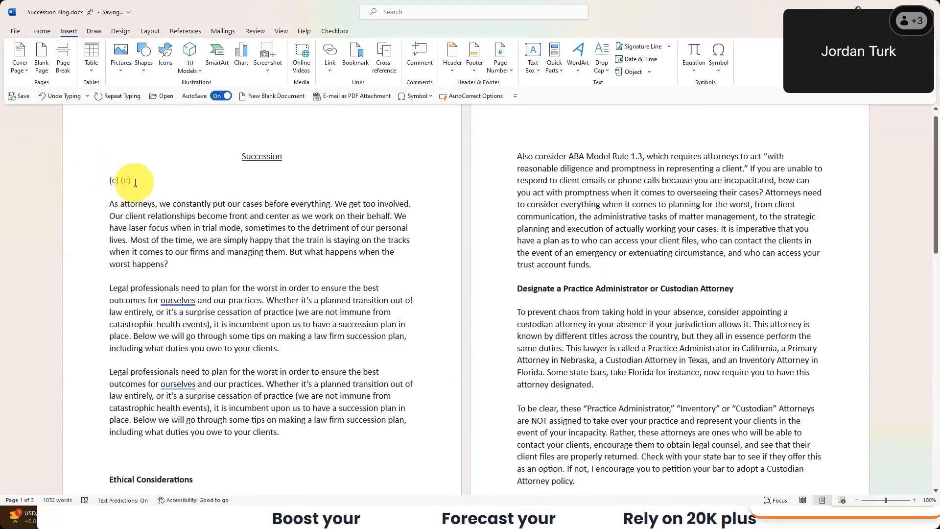
pyautogui.moveTo(131, 180); pyautogui.dragTo(105, 178)
pyautogui.press('Delete')
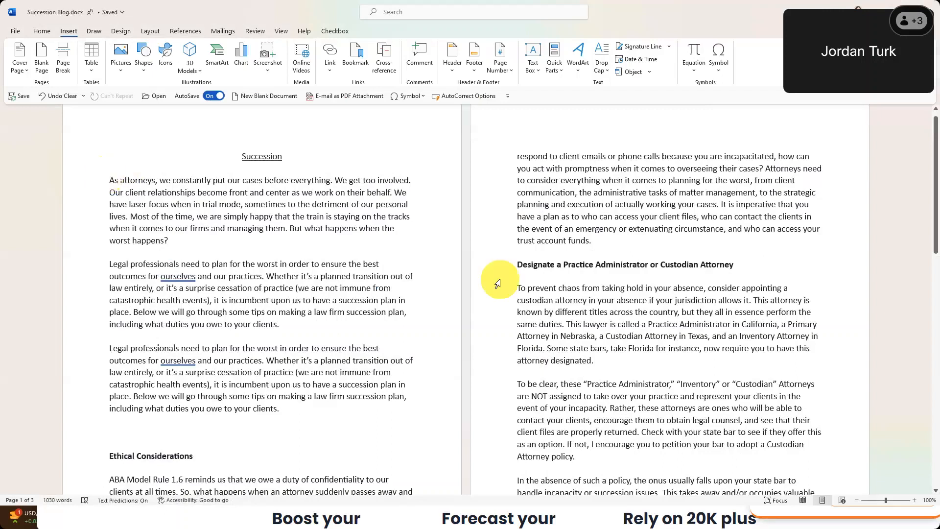
# - Add an AutoCorrect entry that replaces (s) with the section sign § as formatted text
pyautogui.click(712, 66)
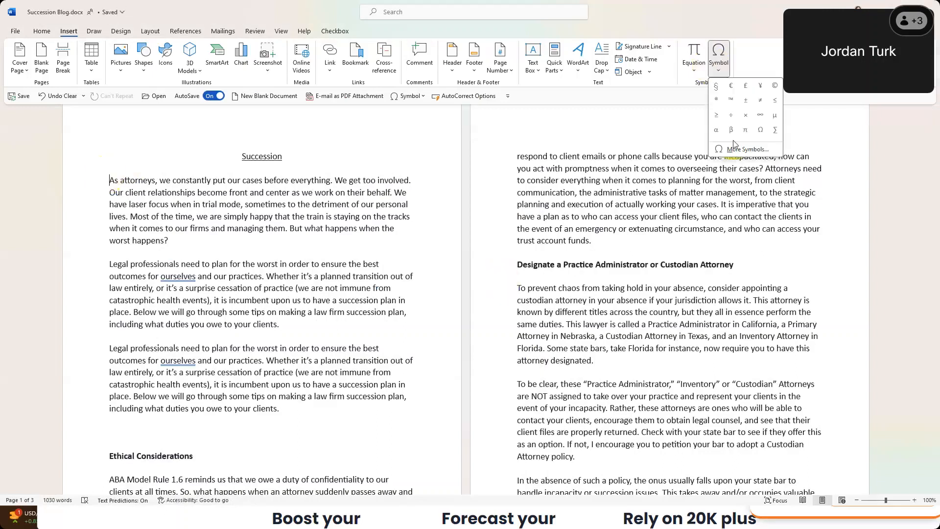
pyautogui.click(734, 147)
pyautogui.click(347, 207)
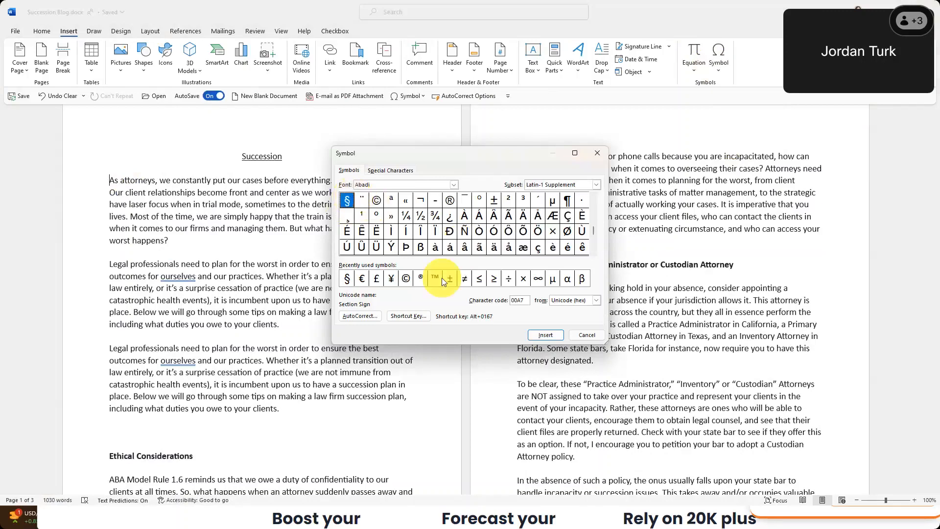
pyautogui.click(359, 314)
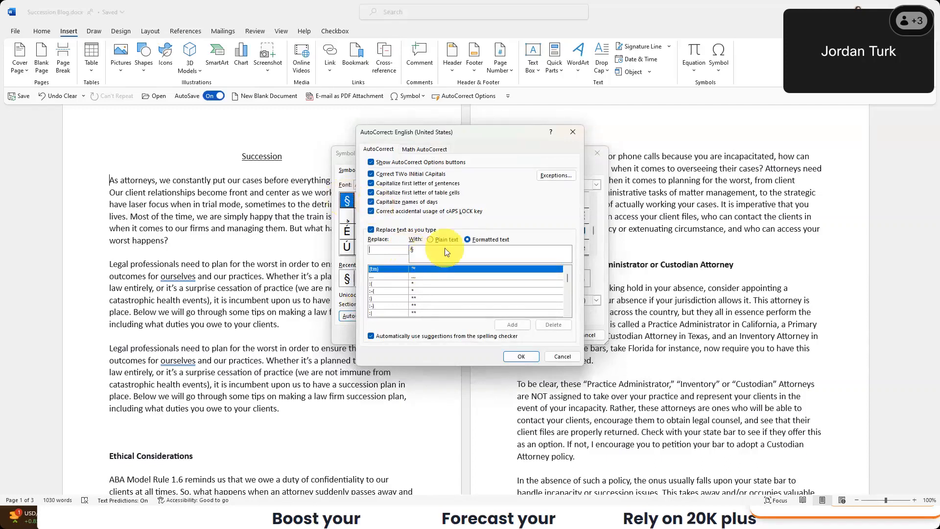
pyautogui.write('(s)')
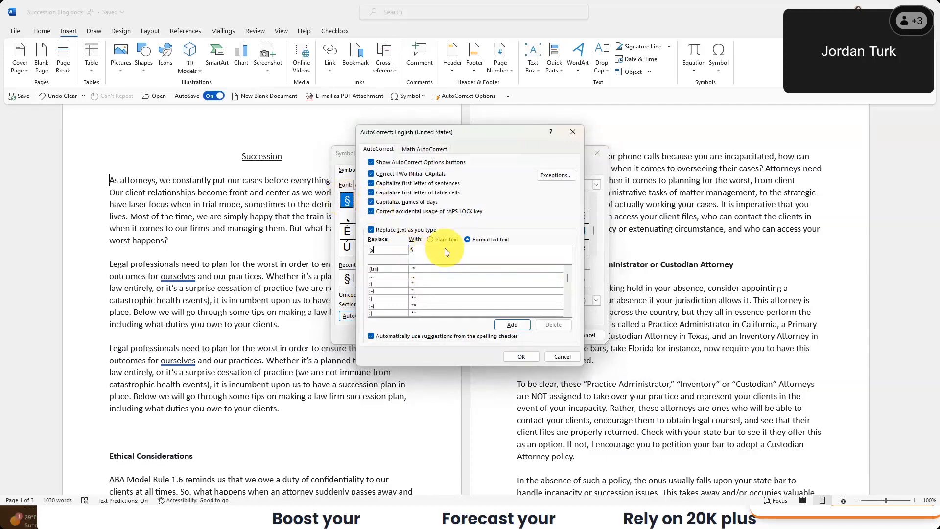
pyautogui.click(521, 323)
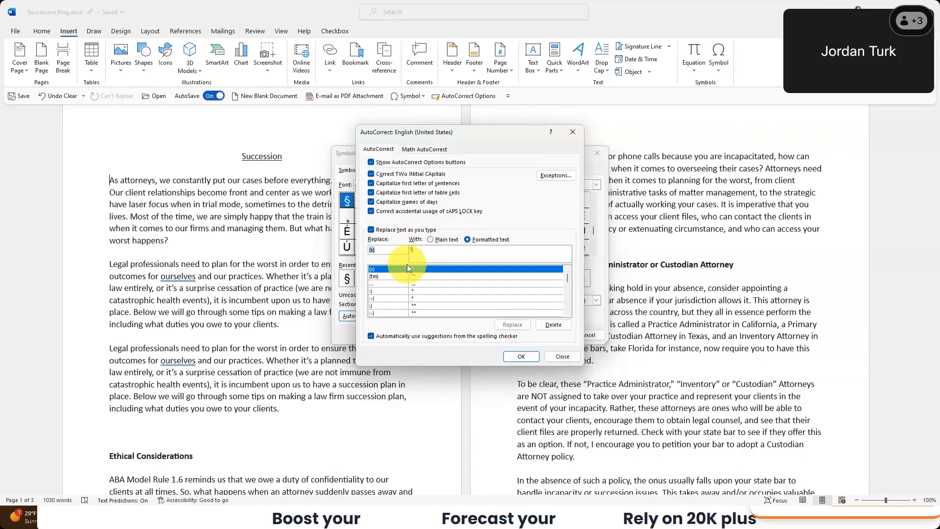
pyautogui.click(518, 356)
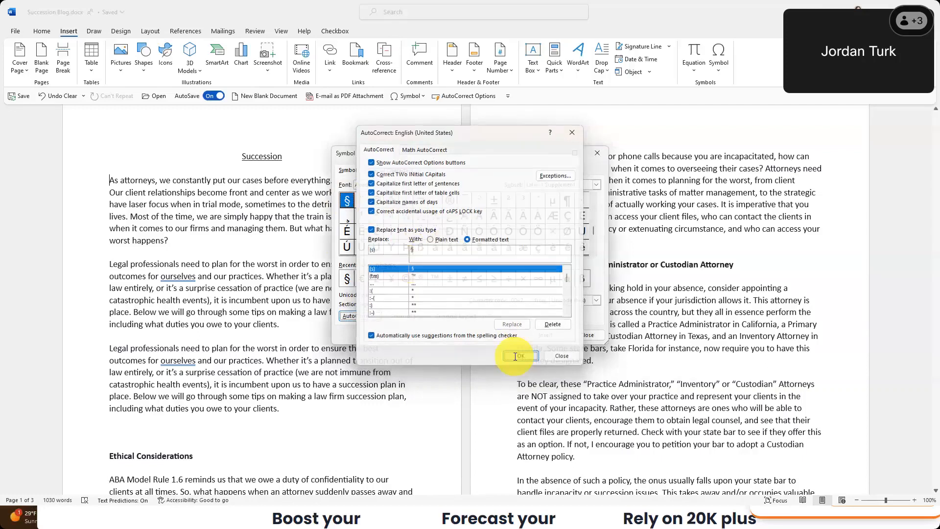
# - Insert § with the (s) code on a new line above the first body paragraph, and delete the symbol and line
pyautogui.press('Return')
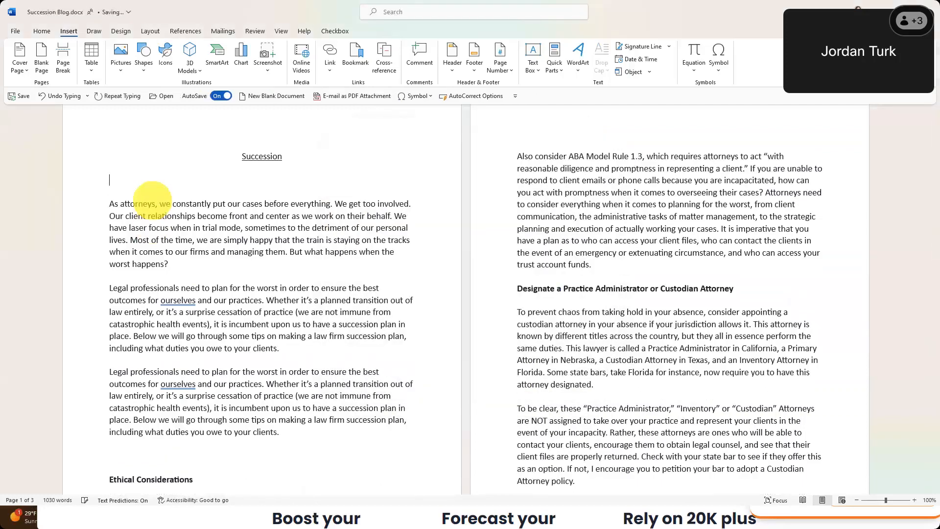
pyautogui.write('(s)')
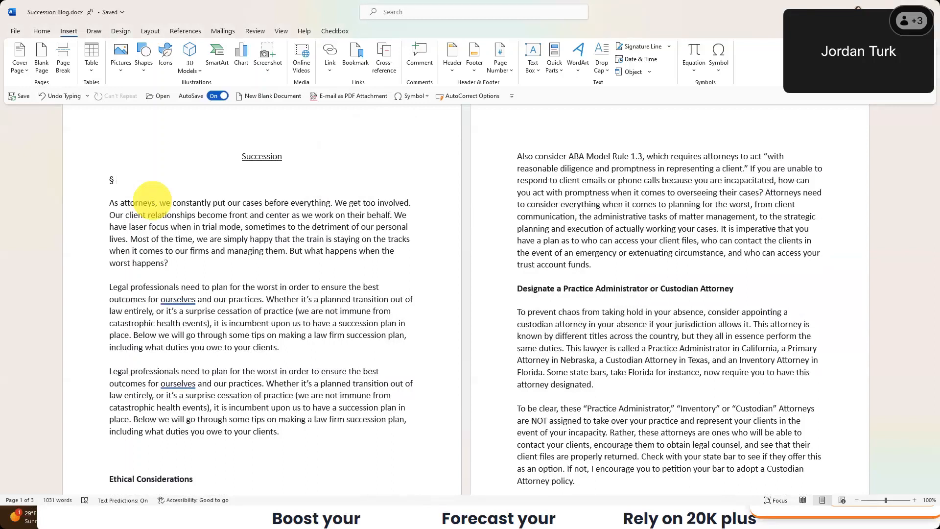
pyautogui.press('BackSpace')
pyautogui.press('BackSpace')
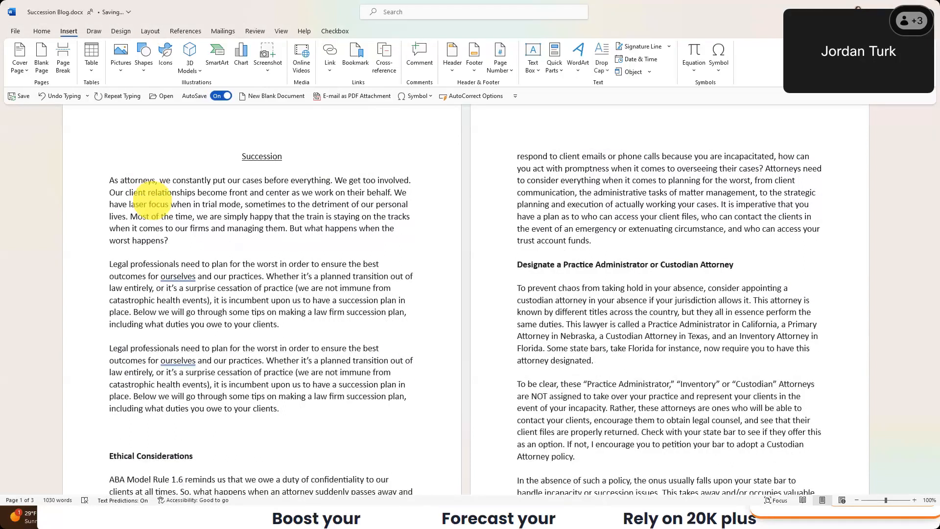
pyautogui.click(198, 192)
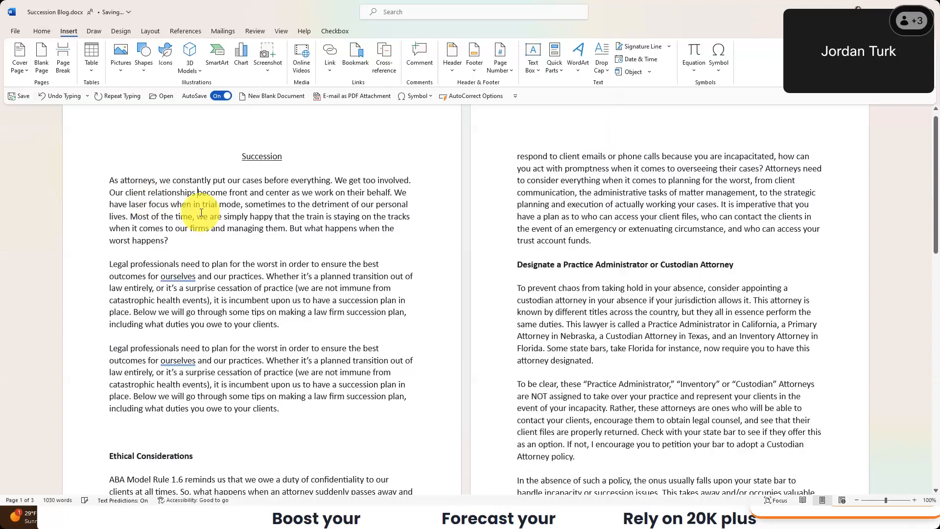
pyautogui.click(262, 157)
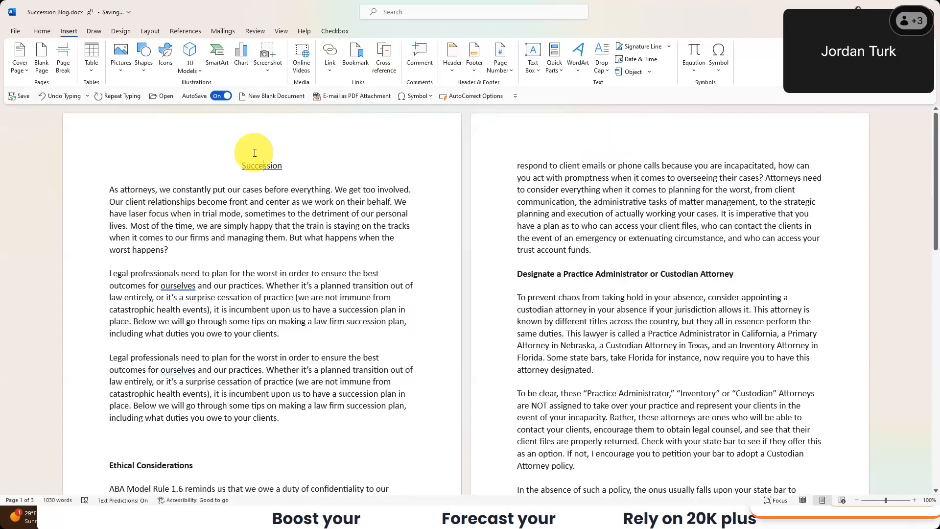
pyautogui.click(235, 520)
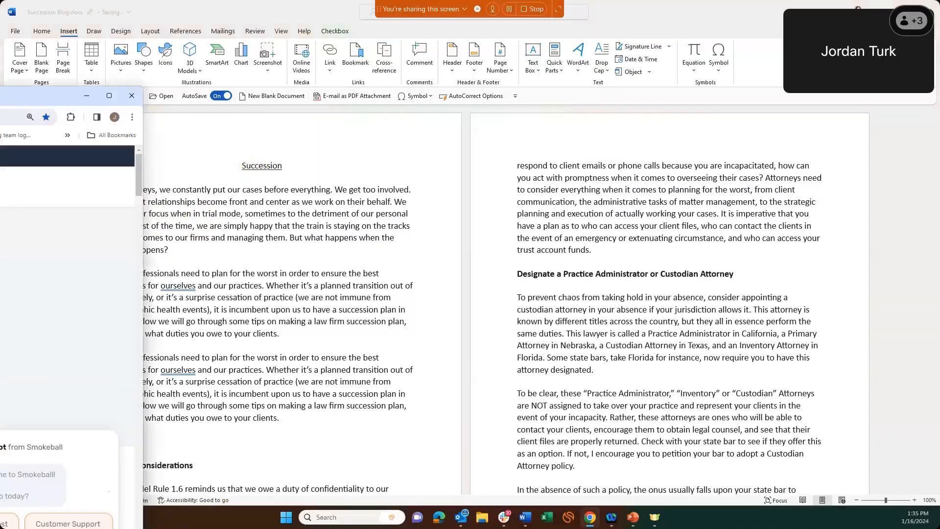
pyautogui.click(362, 256)
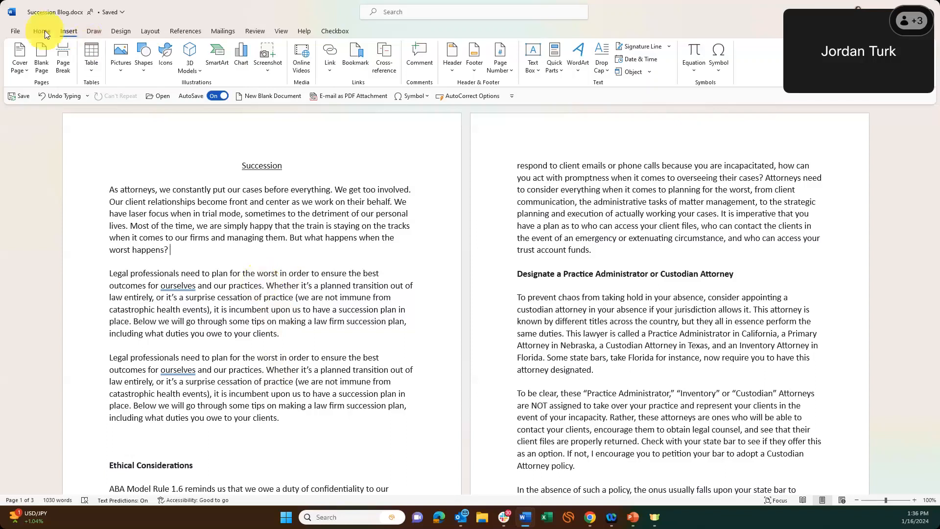
# - Review the Restrict Editing settings with No changes (Read only) as the allowed editing type, and close them without enforcing protection
pyautogui.click(257, 31)
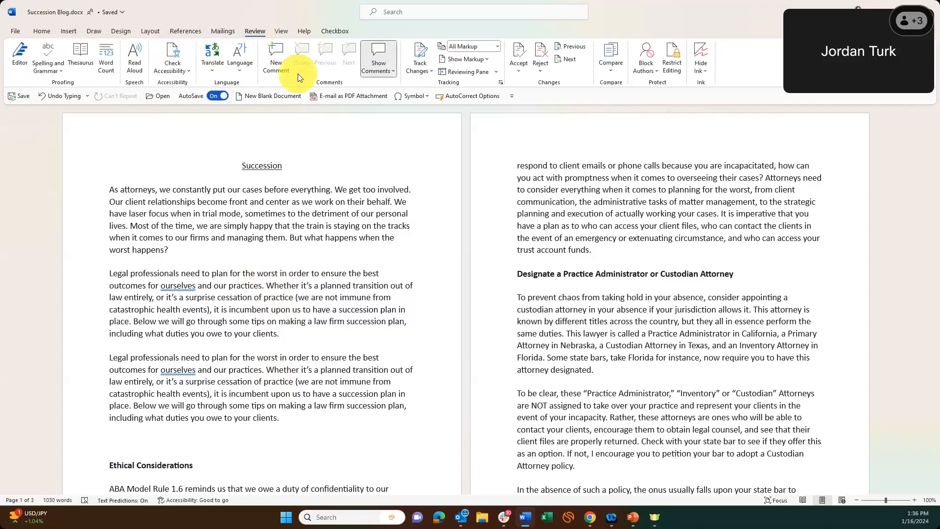
pyautogui.click(666, 66)
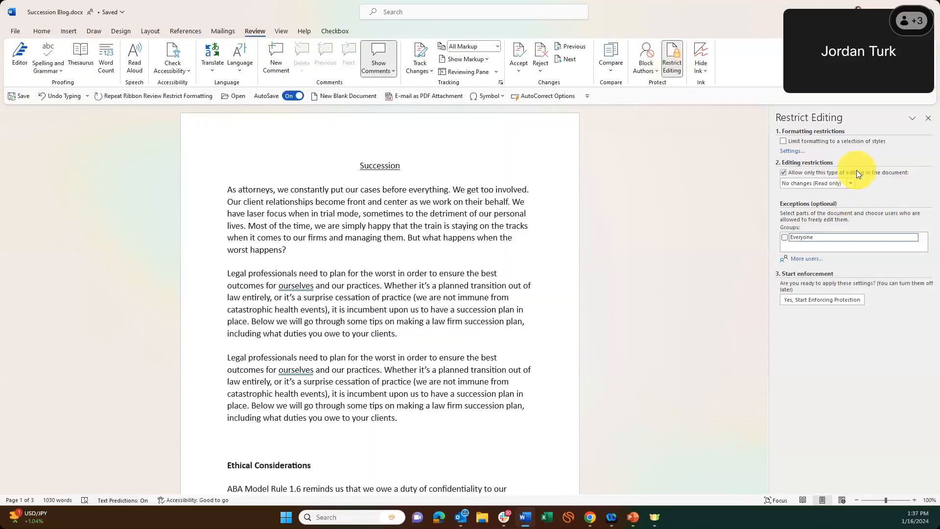
pyautogui.click(823, 184)
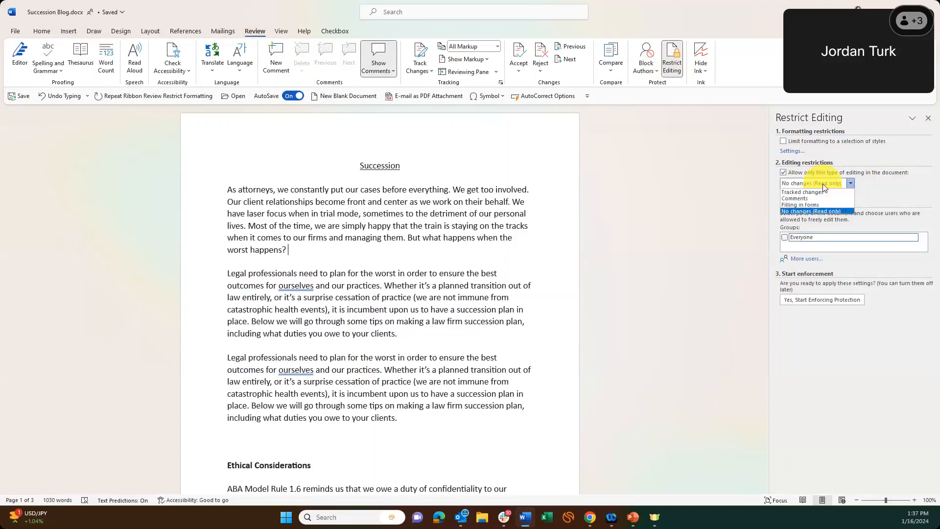
pyautogui.click(797, 212)
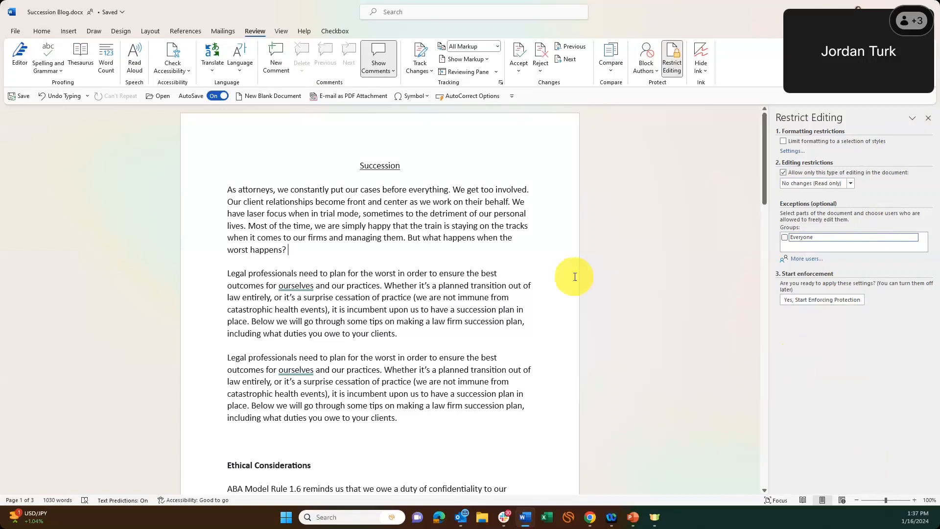
pyautogui.click(929, 118)
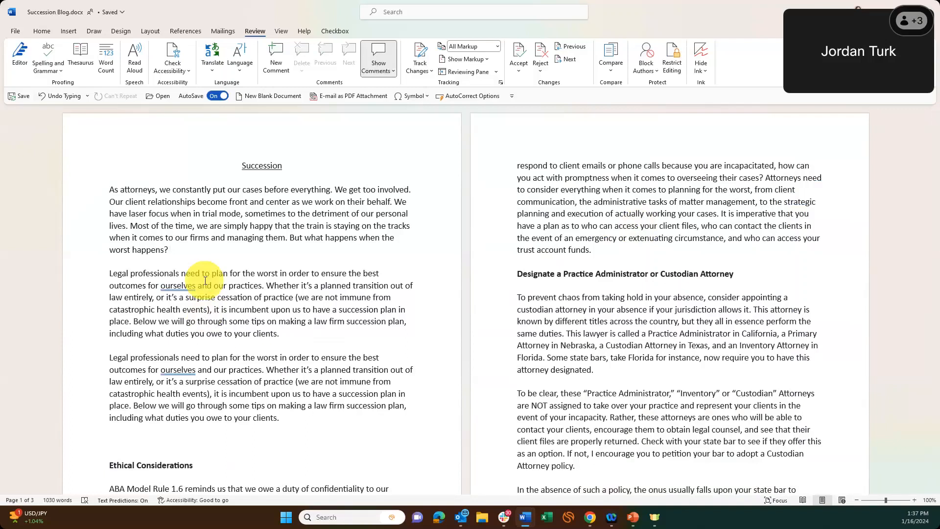
# - Remove the extra blank lines above the Ethical Considerations heading
pyautogui.click(166, 435)
pyautogui.press('BackSpace')
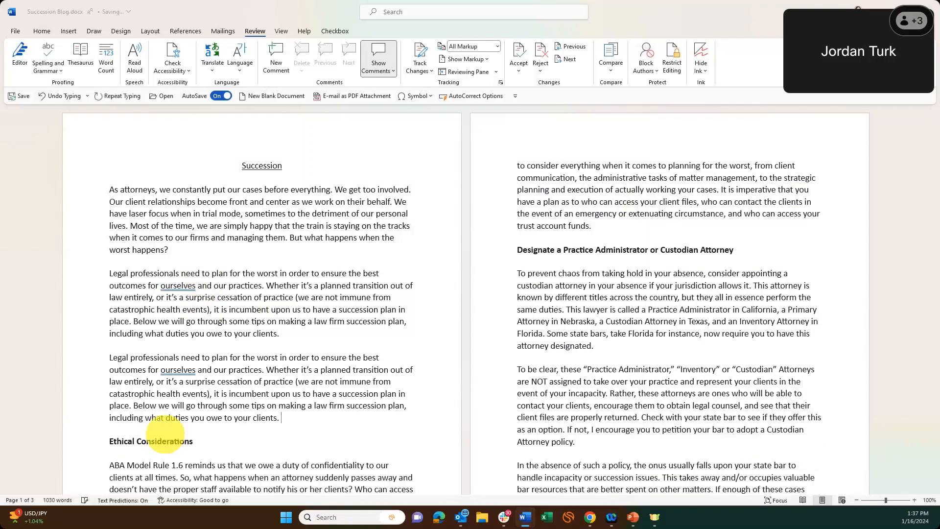
pyautogui.click(216, 237)
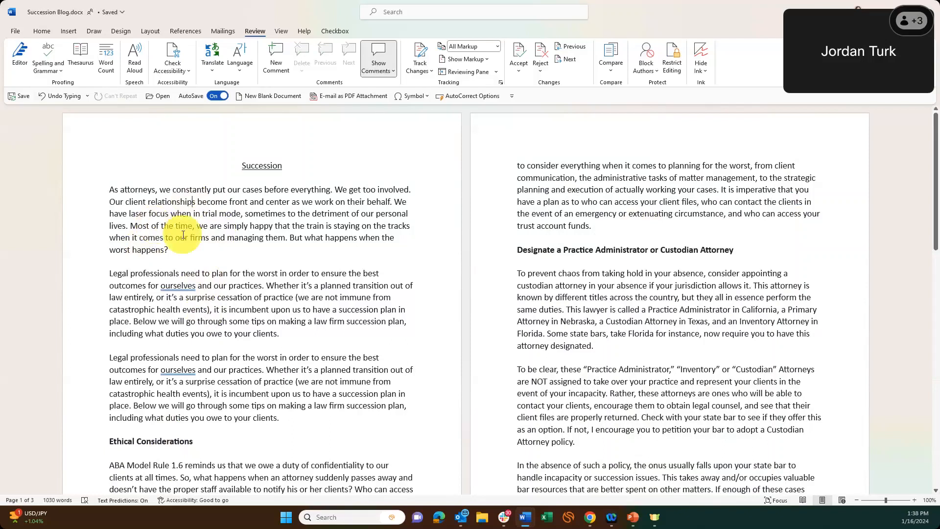
# - Inspect the document for hidden properties and personal information with the Document Inspector, and return to the text without removing anything
pyautogui.click(15, 31)
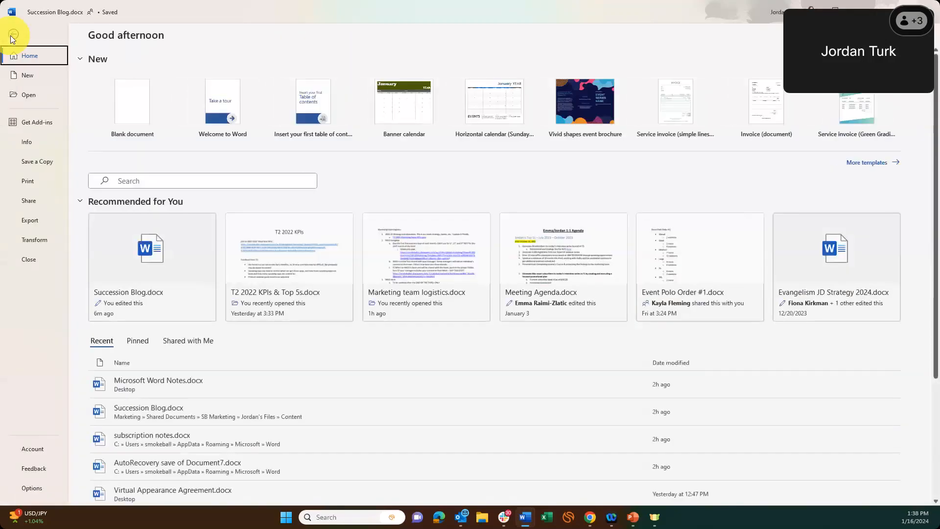
pyautogui.click(35, 143)
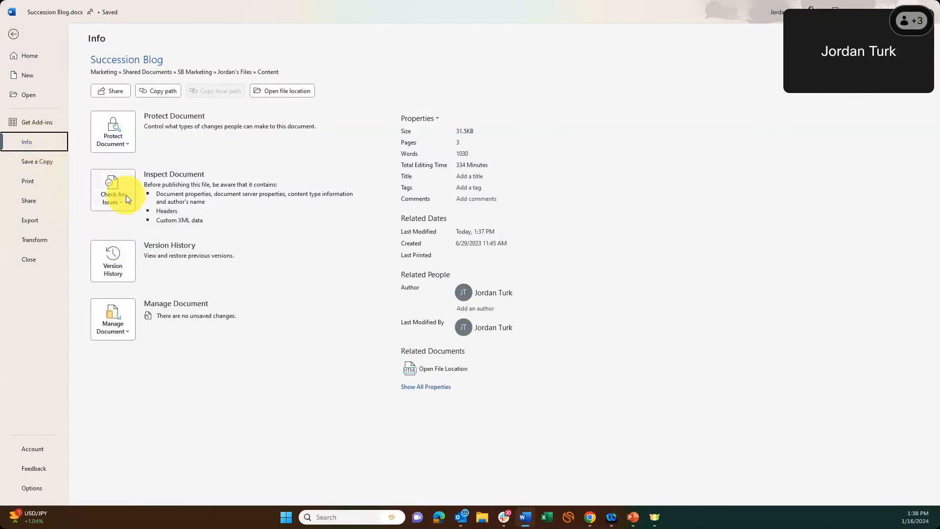
pyautogui.click(108, 198)
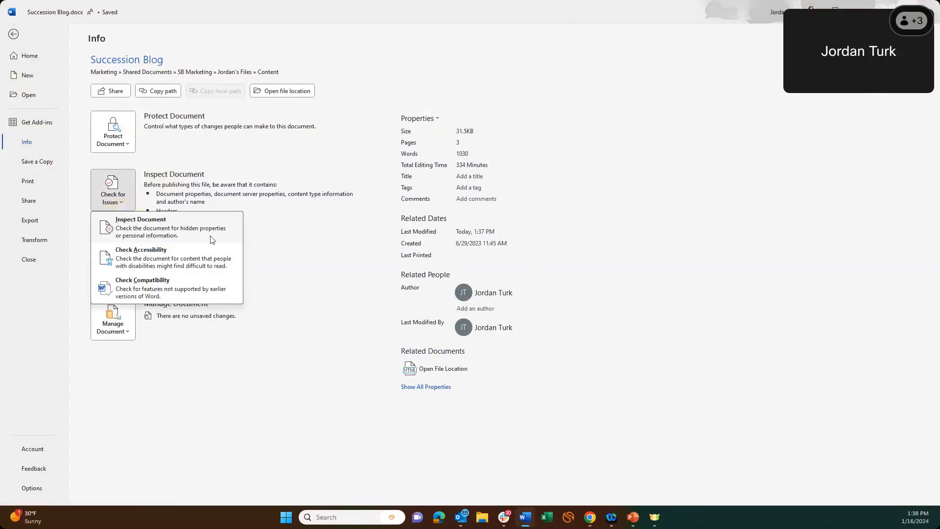
pyautogui.click(198, 229)
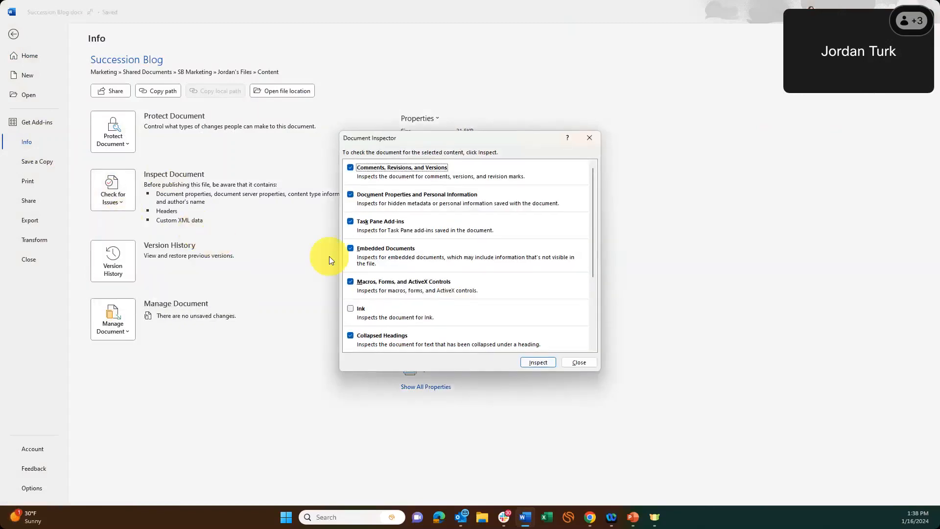
pyautogui.scroll(-5, 492, 245)
pyautogui.scroll(4, 489, 213)
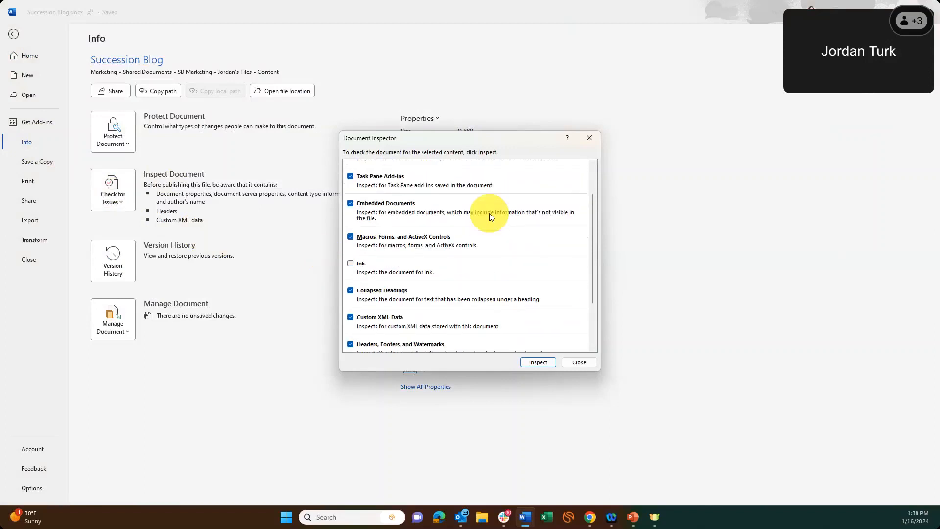
pyautogui.scroll(1, 488, 213)
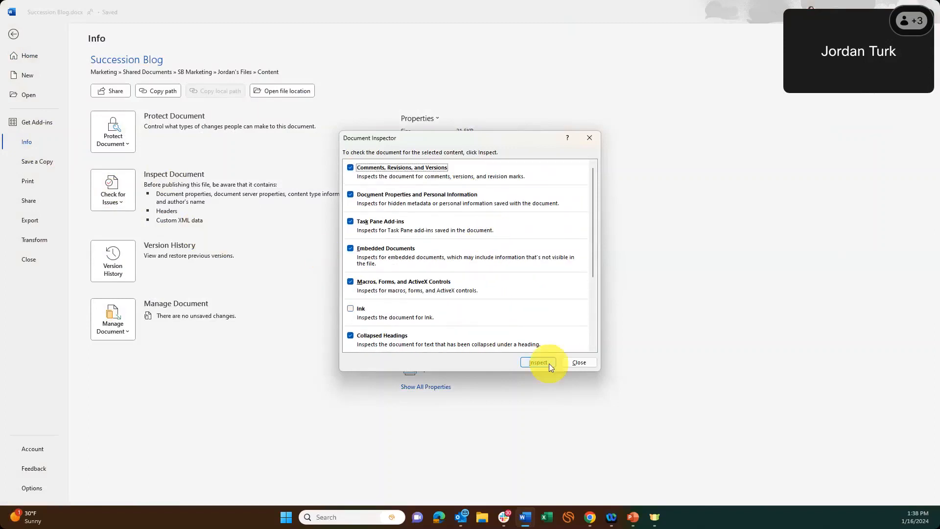
pyautogui.click(549, 363)
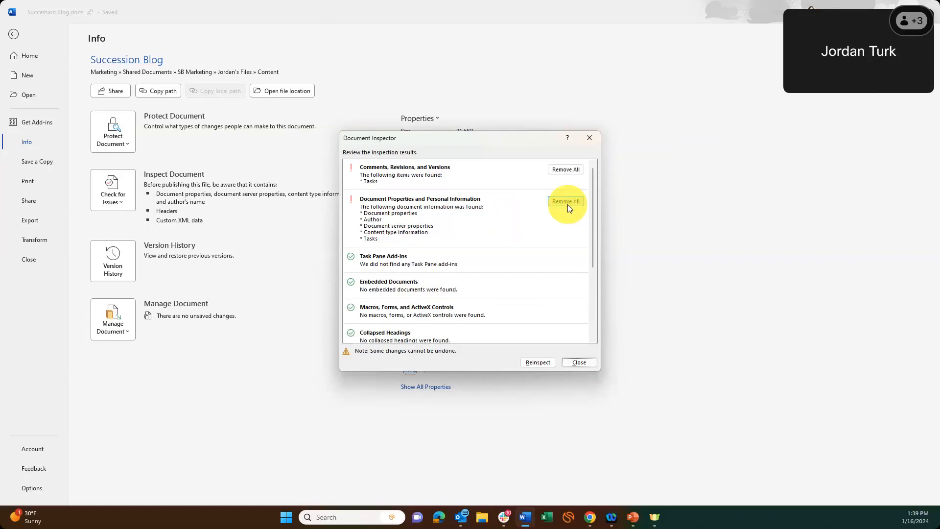
pyautogui.click(579, 362)
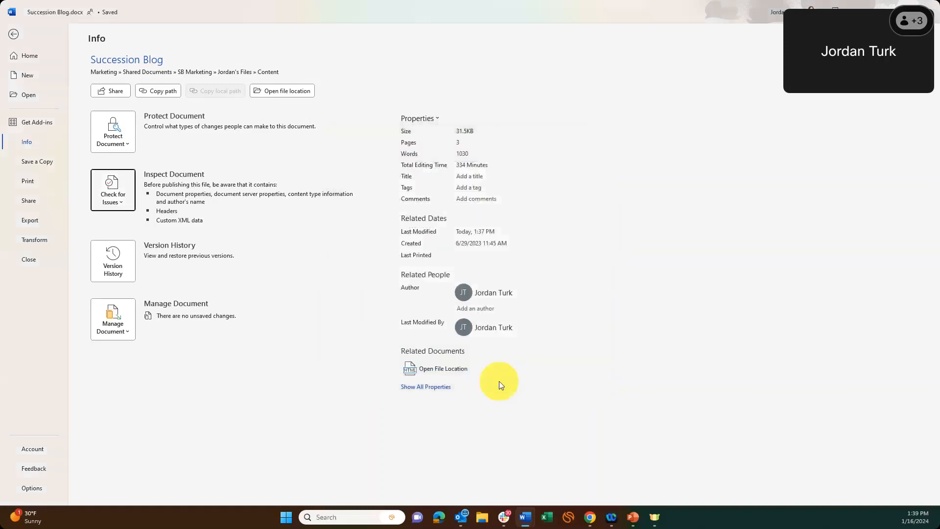
pyautogui.click(12, 35)
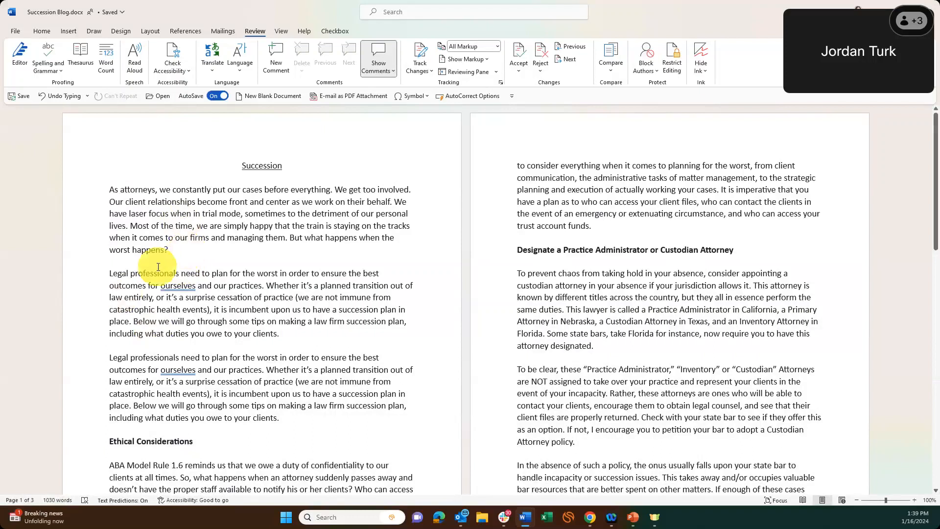
# - Add blank lines above the first body paragraph and enter the misspelled text WE TYPE IN ALL CAPSS there
pyautogui.click(105, 192)
pyautogui.press('Return')
pyautogui.press('Return')
pyautogui.press('Up')
pyautogui.press('Up')
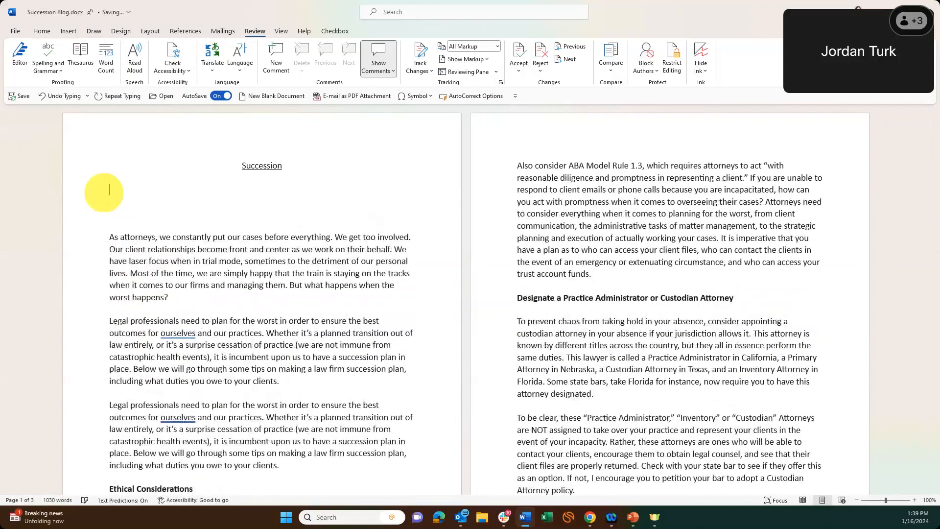
pyautogui.write('WE TYPE IN ALL CAPSS')
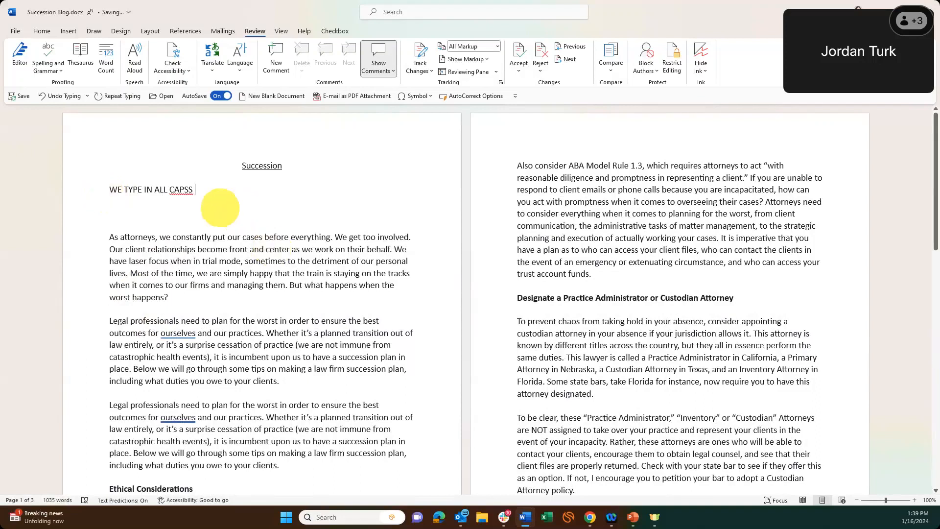
pyautogui.press('BackSpace')
pyautogui.press('BackSpace')
pyautogui.write('S')
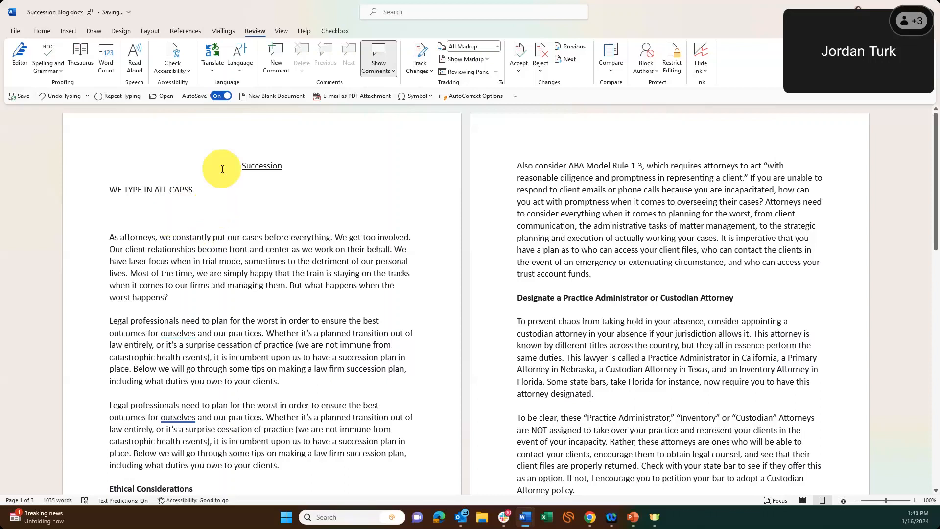
# - Switch the proofing option Ignore words in UPPERCASE on and off again, and apply the options
pyautogui.click(16, 32)
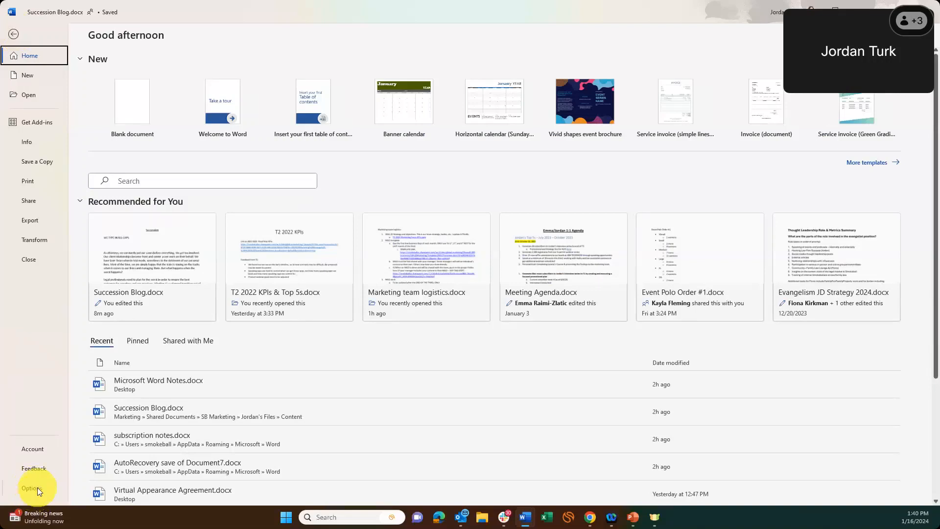
pyautogui.click(37, 487)
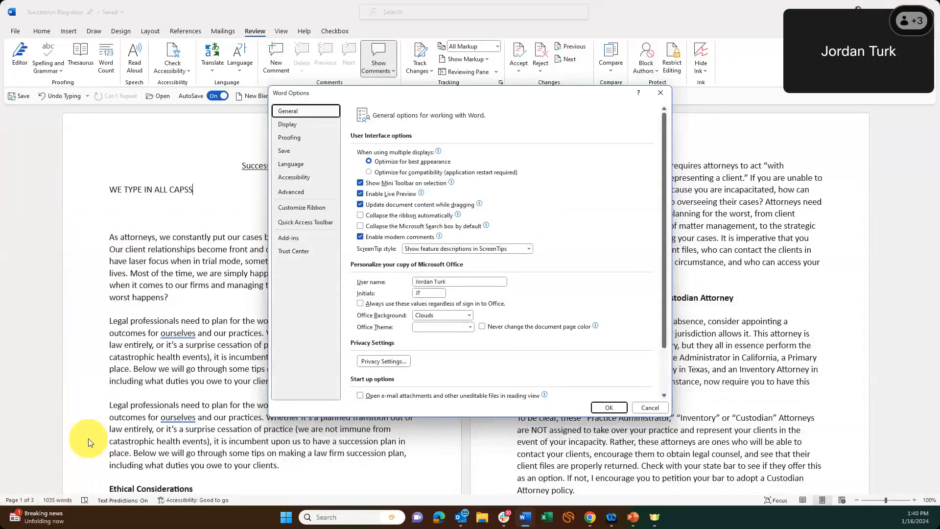
pyautogui.click(298, 139)
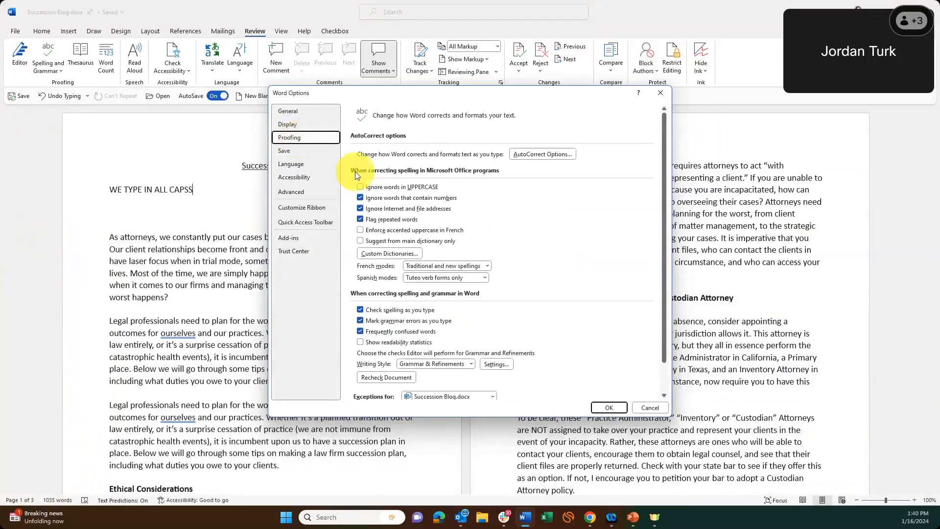
pyautogui.click(360, 187)
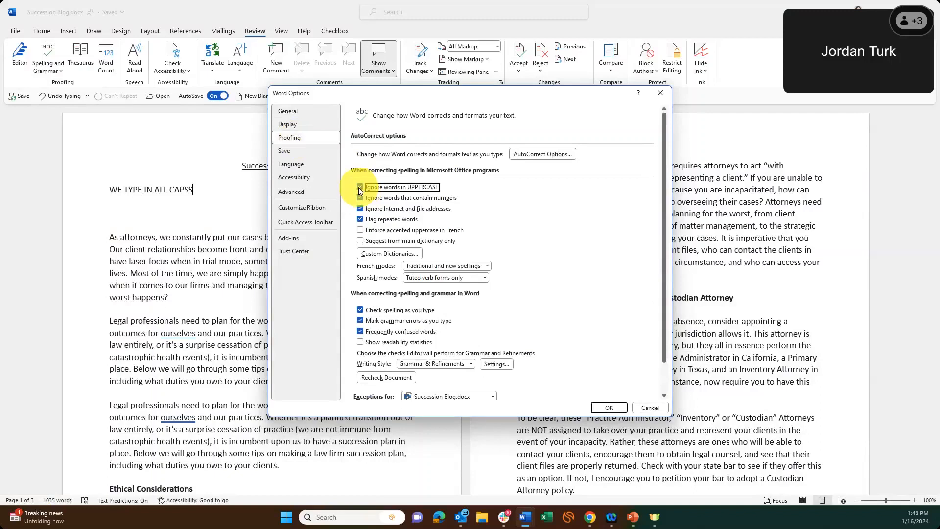
pyautogui.click(360, 188)
pyautogui.click(608, 409)
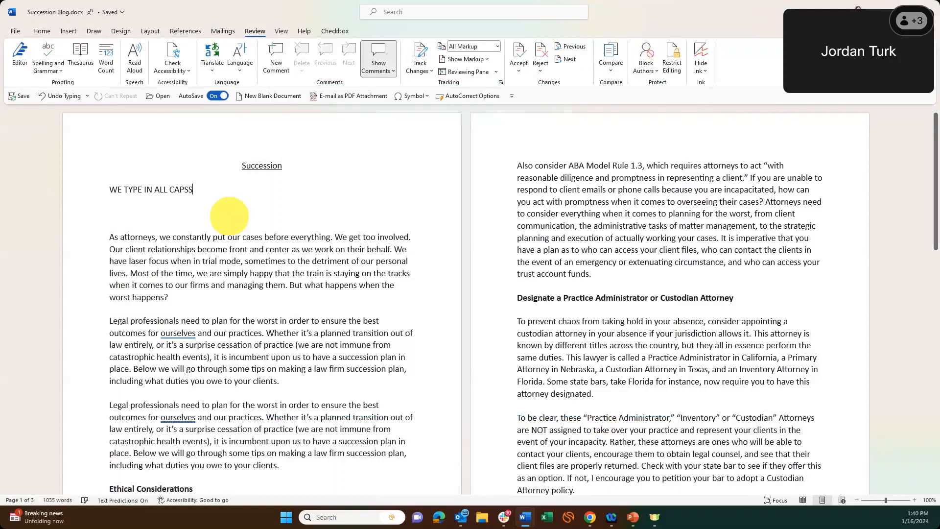
# - Correct CAPSS to the suggested spelling CAPS, and delete the all-caps line and the blank lines above the first body paragraph
pyautogui.rightClick(185, 191)
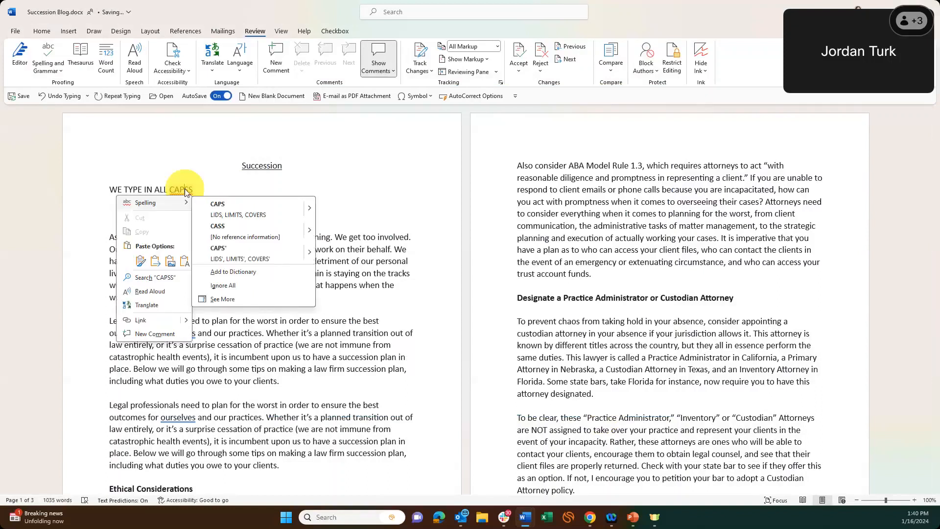
pyautogui.click(228, 210)
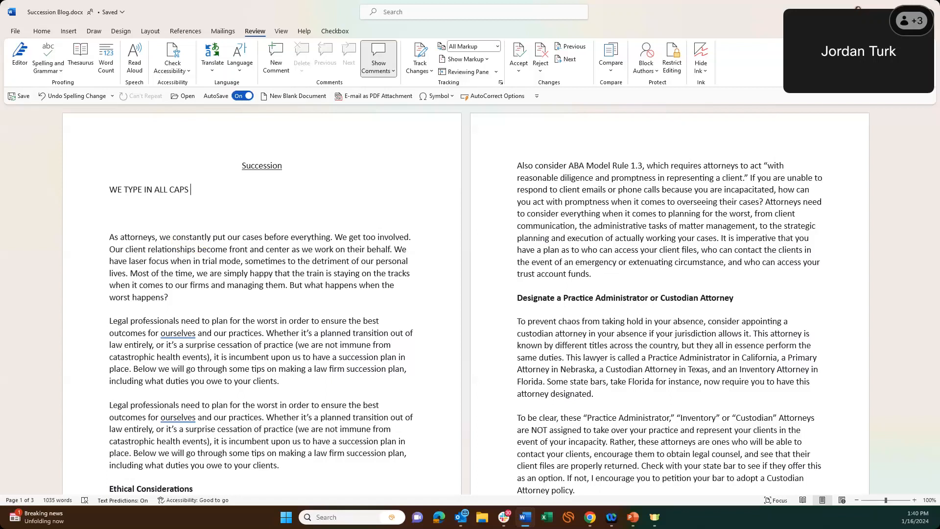
pyautogui.click(102, 194)
pyautogui.press('Delete')
pyautogui.press('Delete')
pyautogui.press('Delete')
pyautogui.press('Delete')
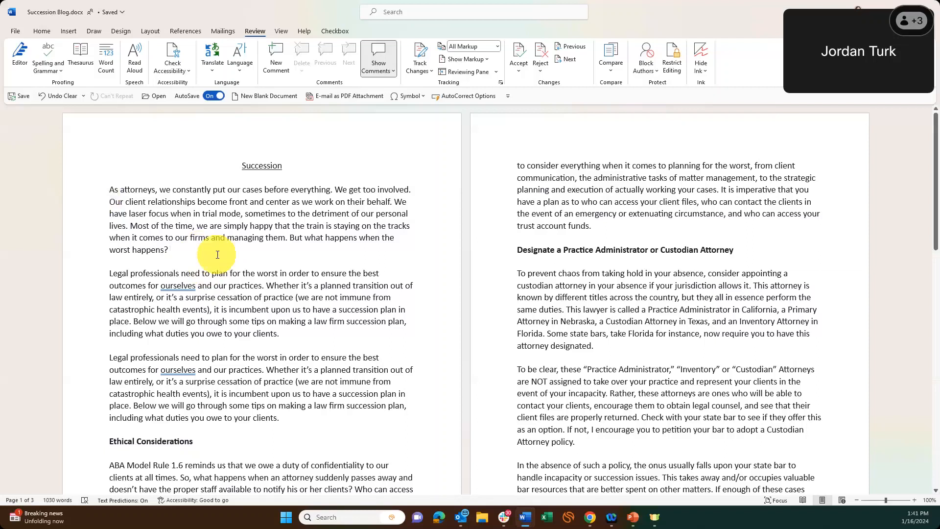
# - Try to set Times New Roman, 12 pt, as the default font for all documents based on Normal.dotm from a new blank document, and cancel
pyautogui.hotkey('ctrl', 'n')
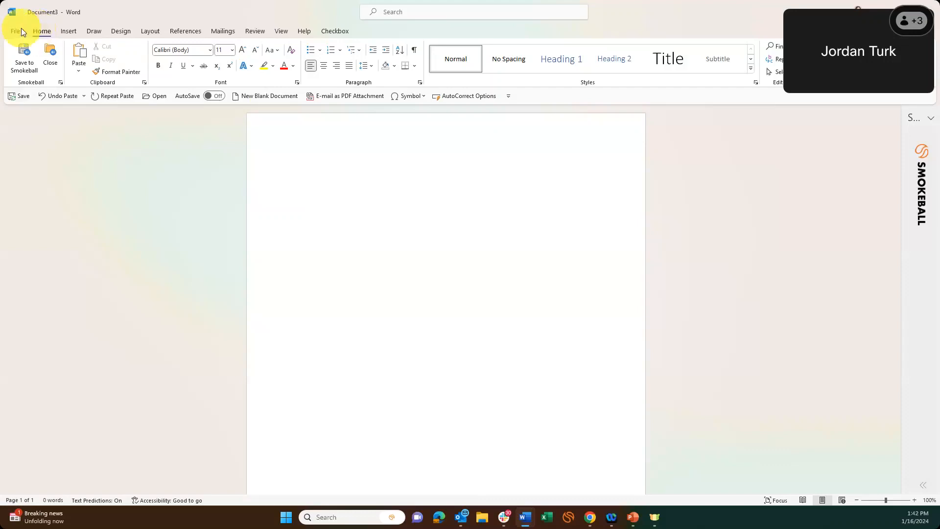
pyautogui.click(297, 84)
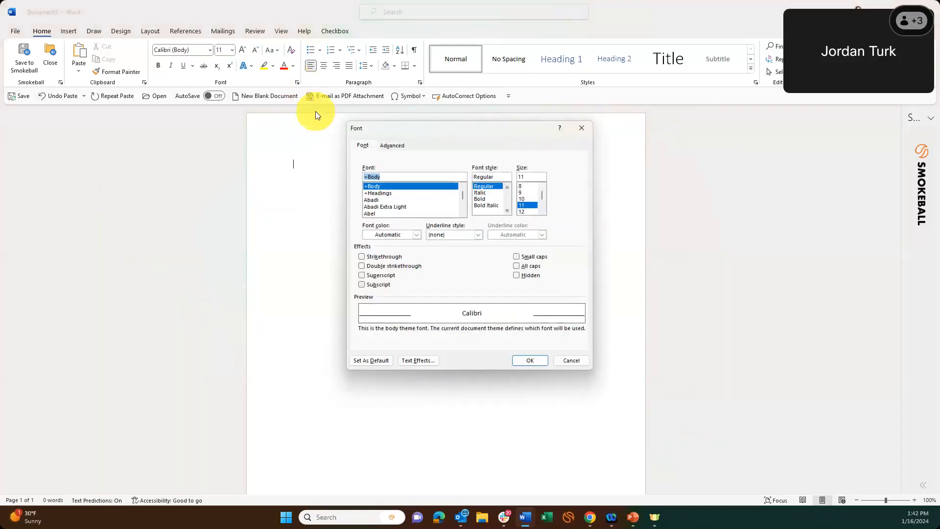
pyautogui.scroll(-2, 403, 209)
pyautogui.write('time')
pyautogui.click(416, 186)
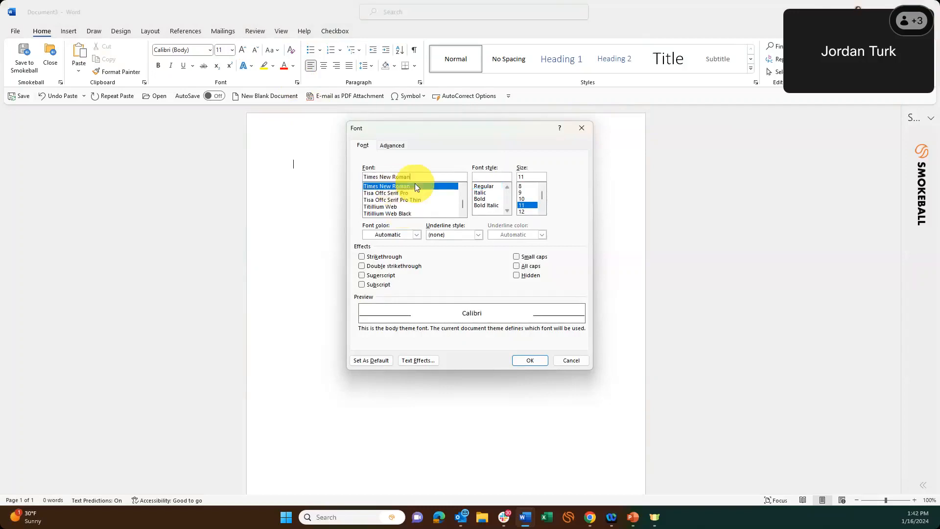
pyautogui.click(520, 210)
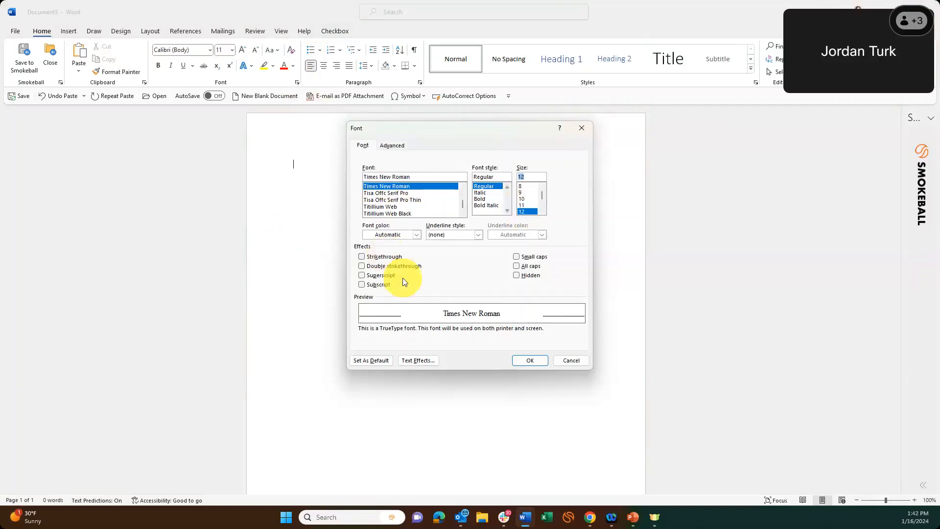
pyautogui.click(374, 357)
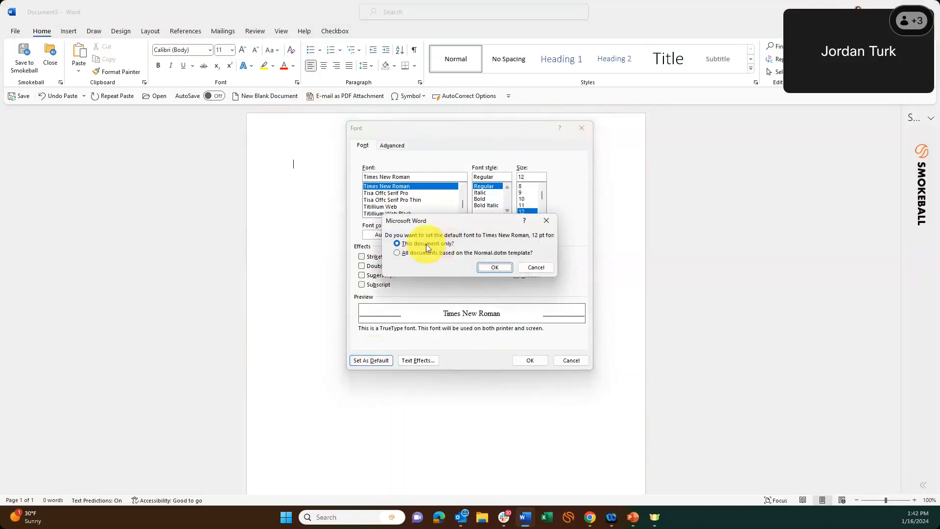
pyautogui.click(425, 252)
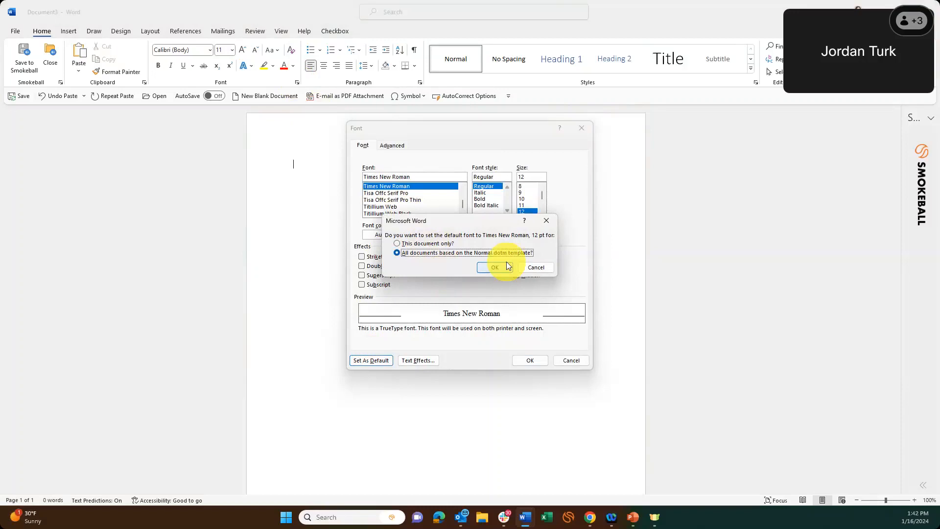
pyautogui.click(534, 268)
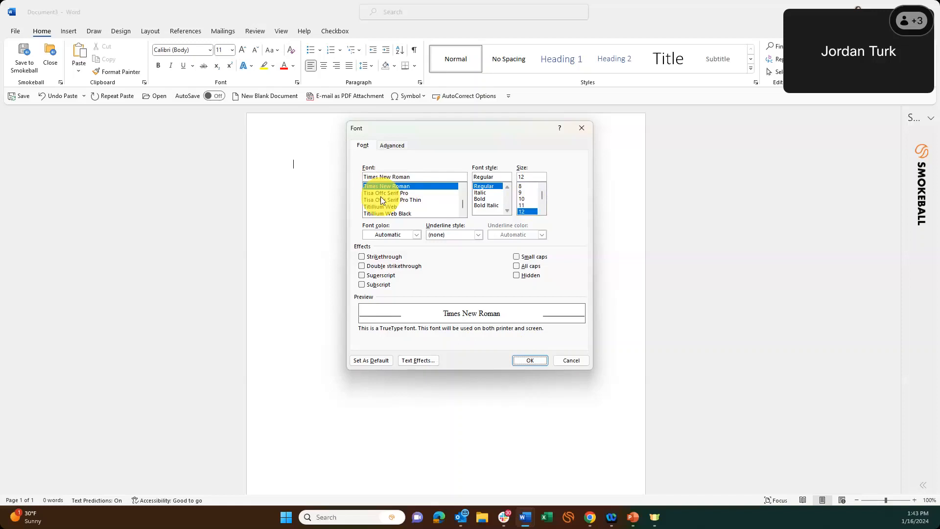
pyautogui.press('Escape')
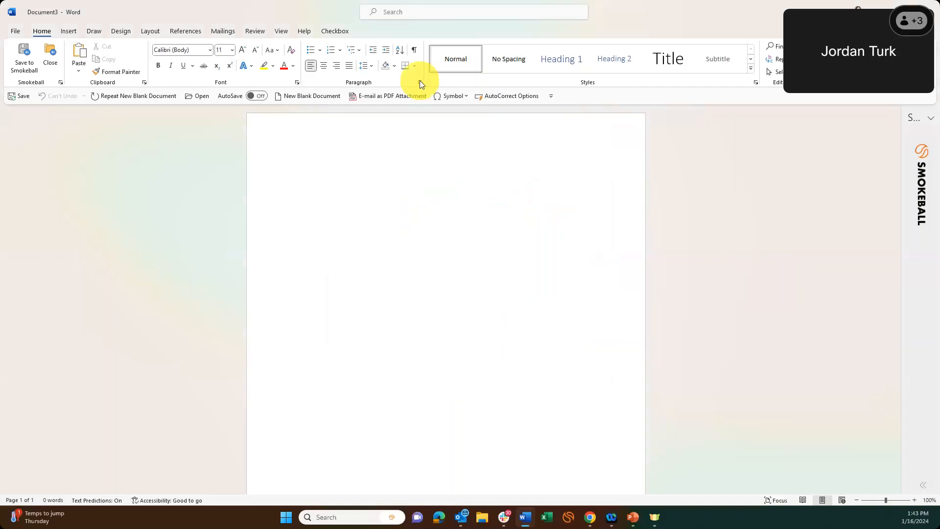
# - Try 1.5 lines as the line spacing in the blank document's Paragraph settings, and cancel without saving it as the default
pyautogui.click(419, 81)
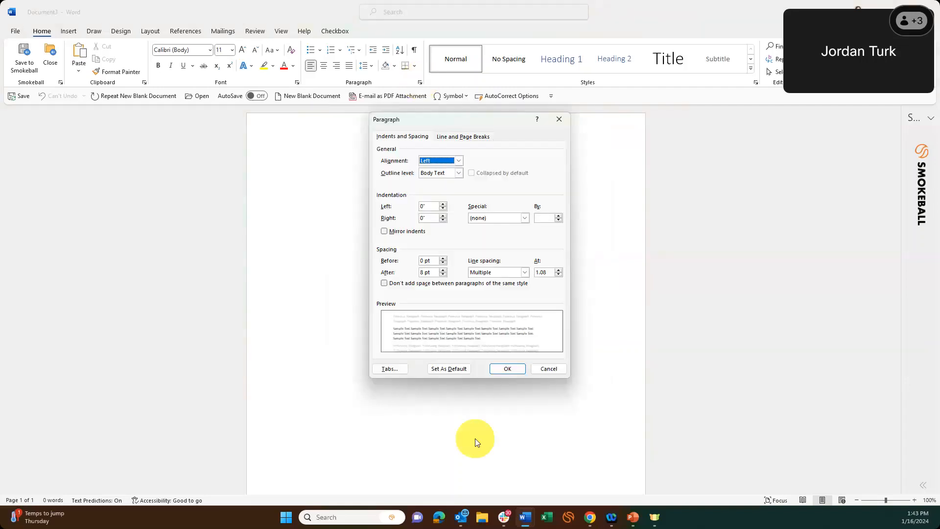
pyautogui.click(497, 272)
pyautogui.click(483, 288)
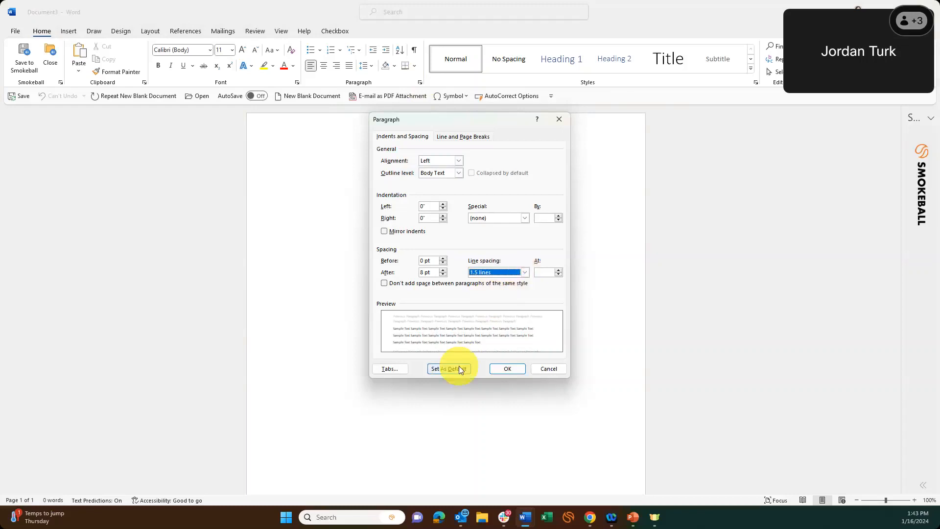
pyautogui.click(542, 373)
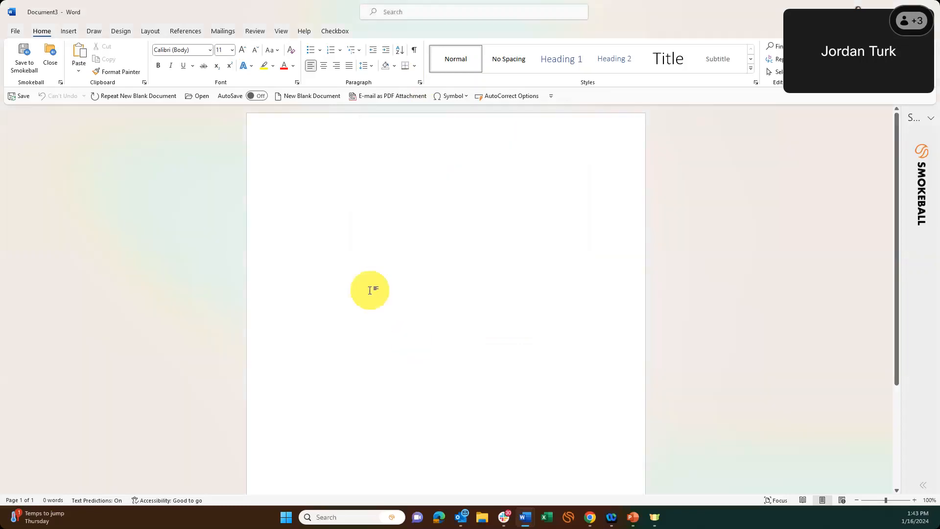
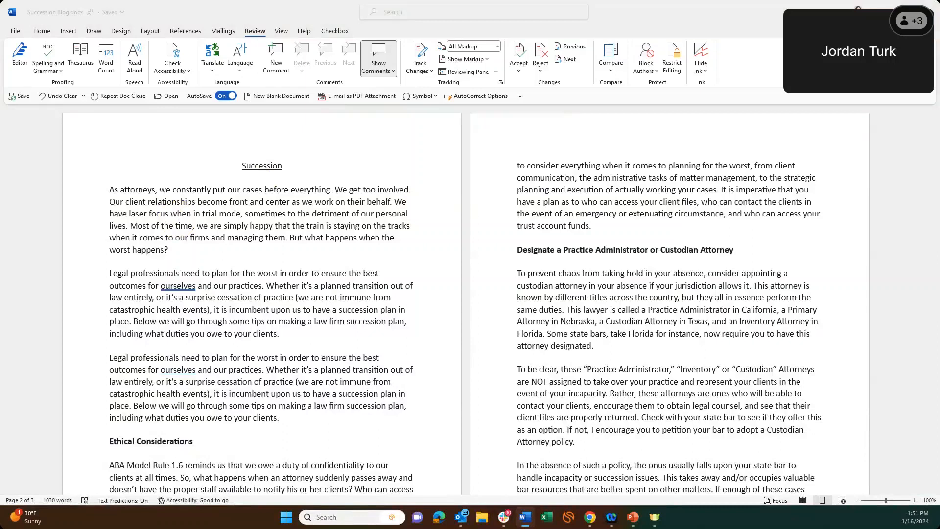
# - Switch to the browser window showing the Smokeball home page, enlarge it, and snip the main banner with its headline and before/after chart
pyautogui.click(314, 270)
pyautogui.moveTo(0, 249); pyautogui.dragTo(36, 249)
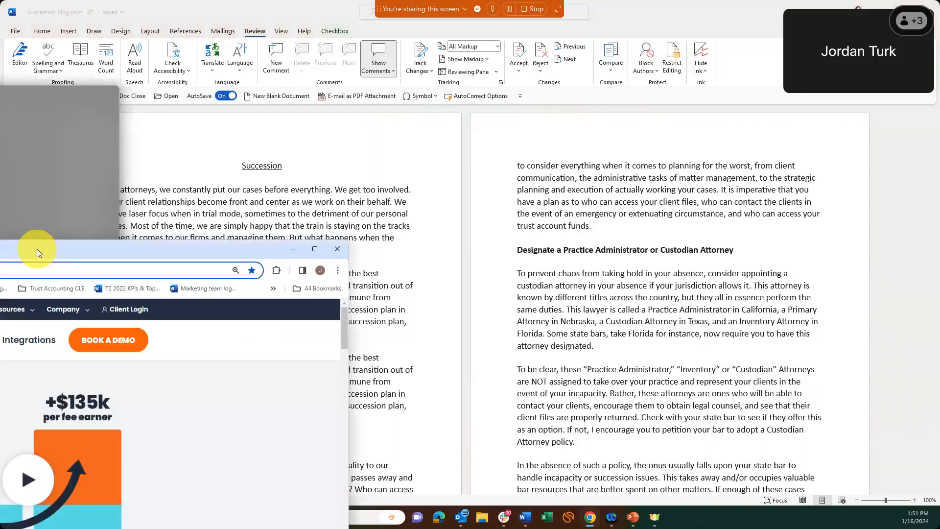
pyautogui.doubleClick(37, 249)
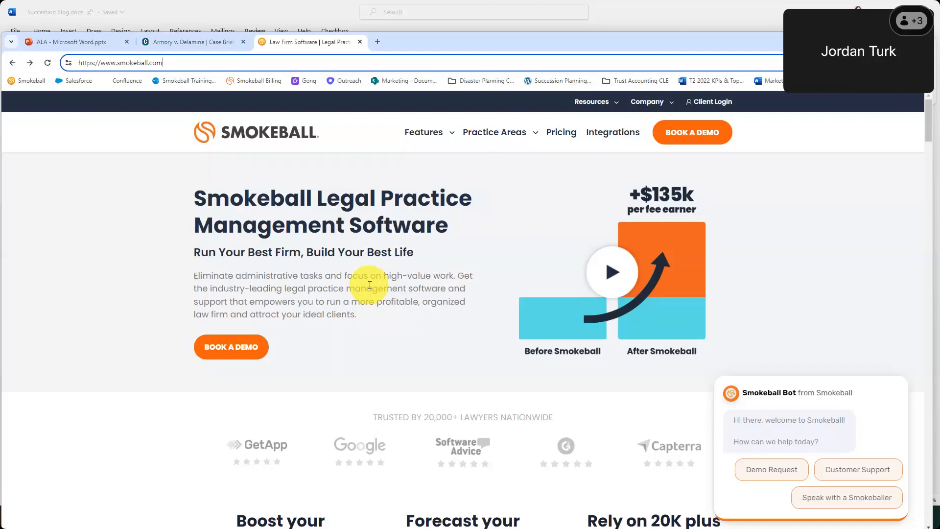
pyautogui.press('super+shift+s')
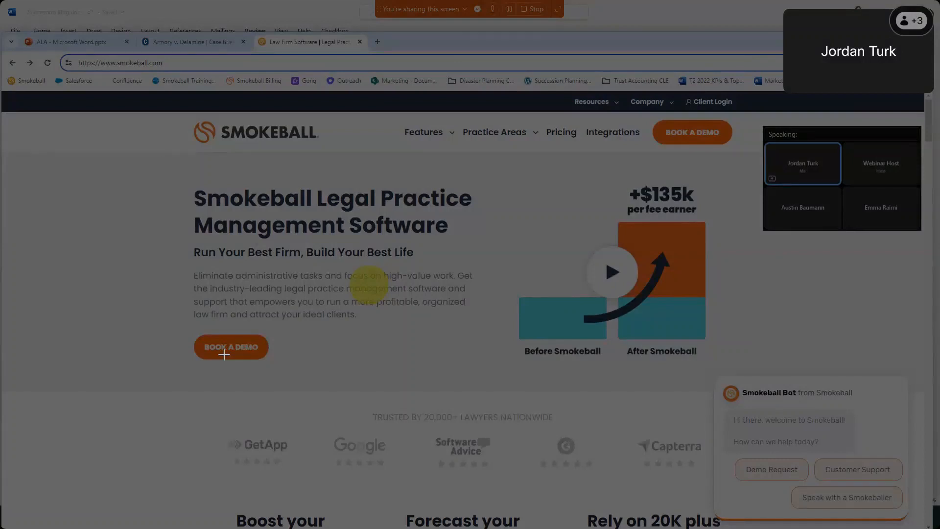
pyautogui.moveTo(163, 150); pyautogui.dragTo(745, 371)
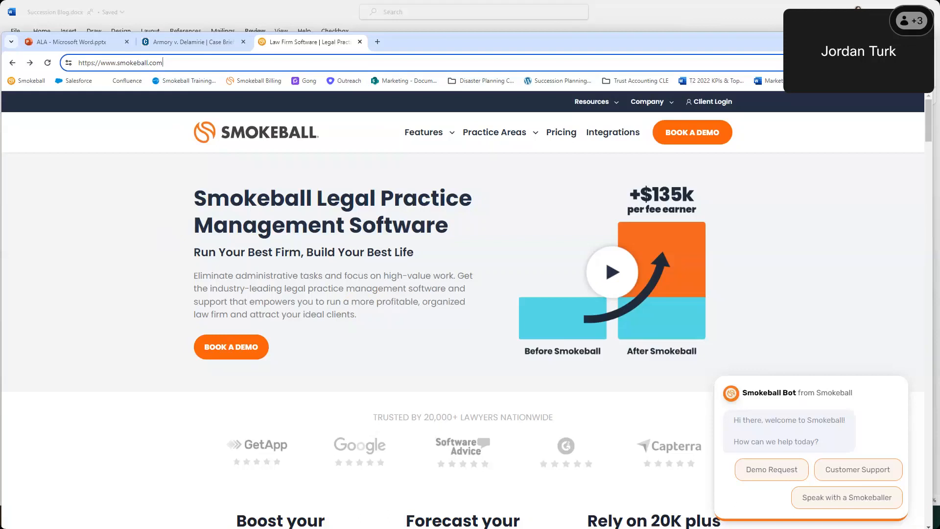
# - Switch back to the Word document, add four blank lines above the first body paragraph, and paste the banner screenshot below the Succession title
pyautogui.hotkey('alt', 'Tab')
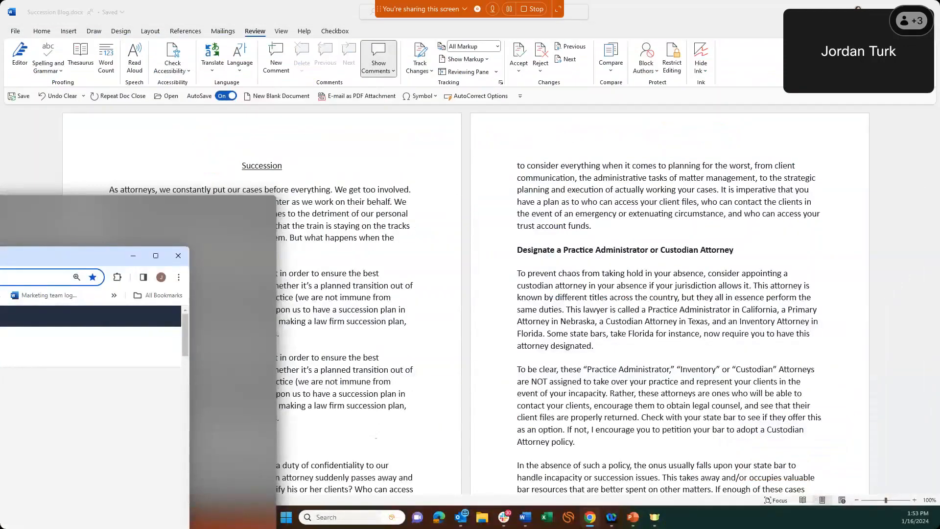
pyautogui.click(117, 187)
pyautogui.press('Return')
pyautogui.press('Return')
pyautogui.press('Return')
pyautogui.press('Return')
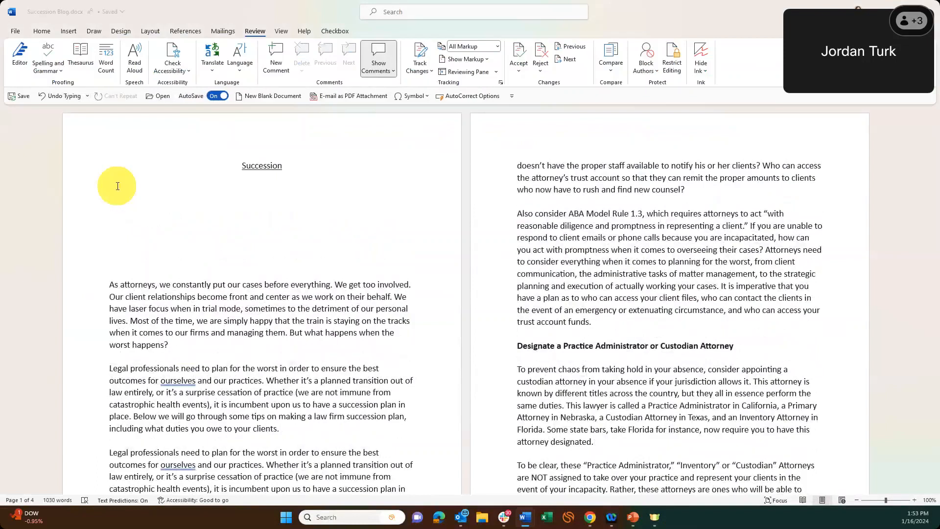
pyautogui.hotkey('ctrl', 'v')
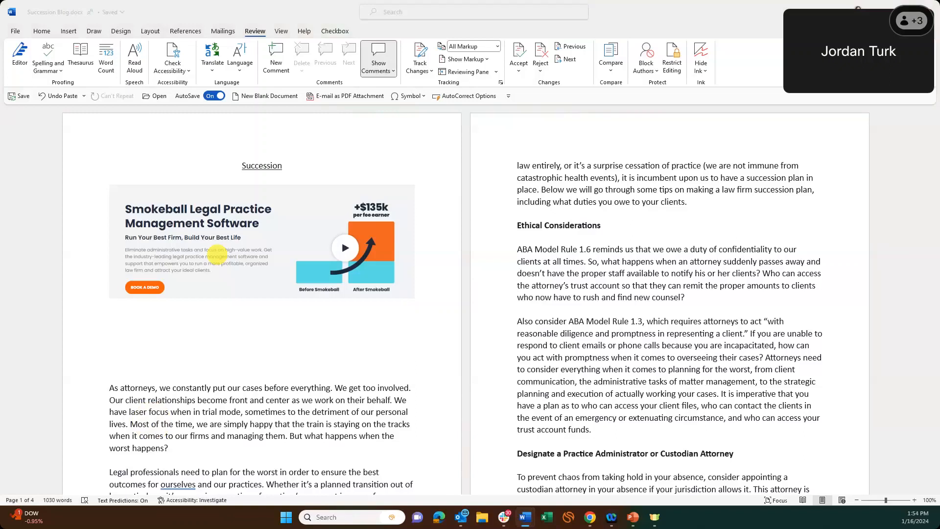
# - Delete the pasted banner screenshot and the blank lines above the first body paragraph
pyautogui.click(311, 222)
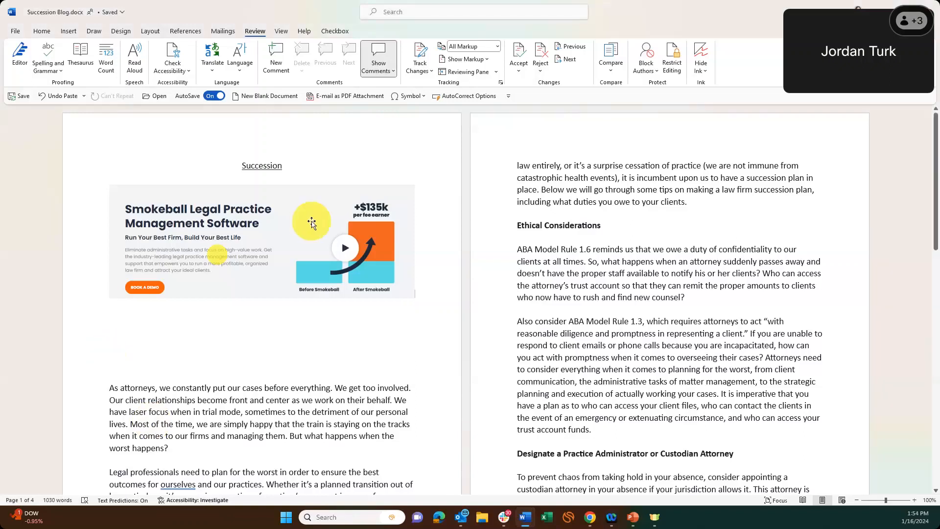
pyautogui.click(311, 222)
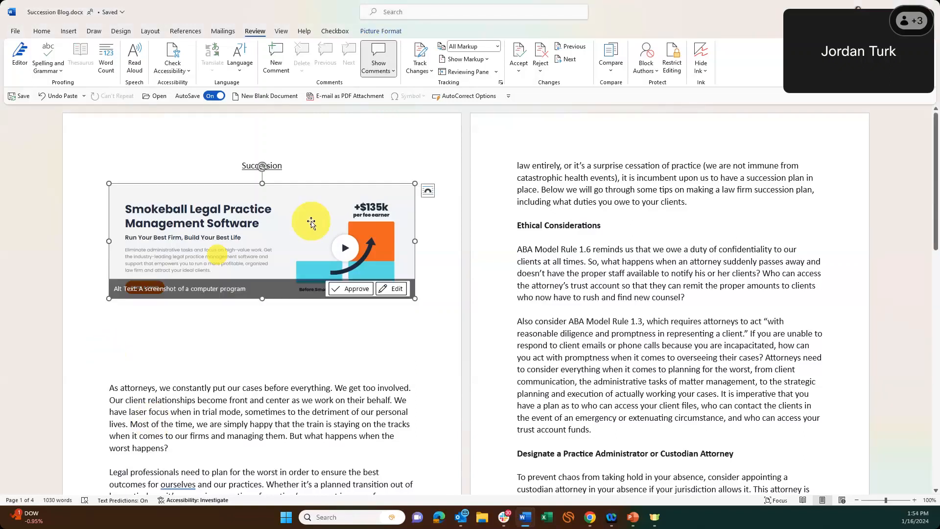
pyautogui.press('Delete')
pyautogui.press('Delete')
pyautogui.press('Delete')
pyautogui.press('Delete')
pyautogui.press('Delete')
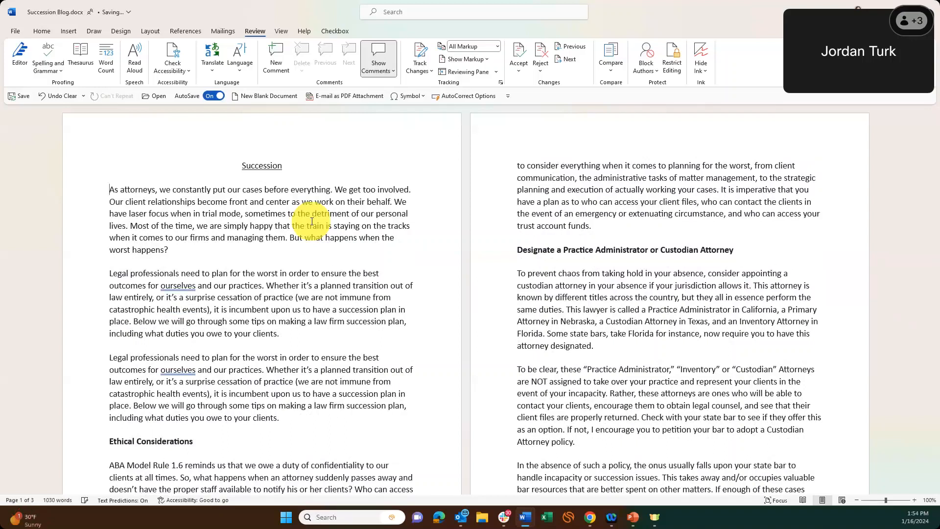
# - Open the full Symbol list with the cursor in the first body paragraph, and view the section sign's AutoCorrect and keyboard shortcut settings
pyautogui.click(321, 204)
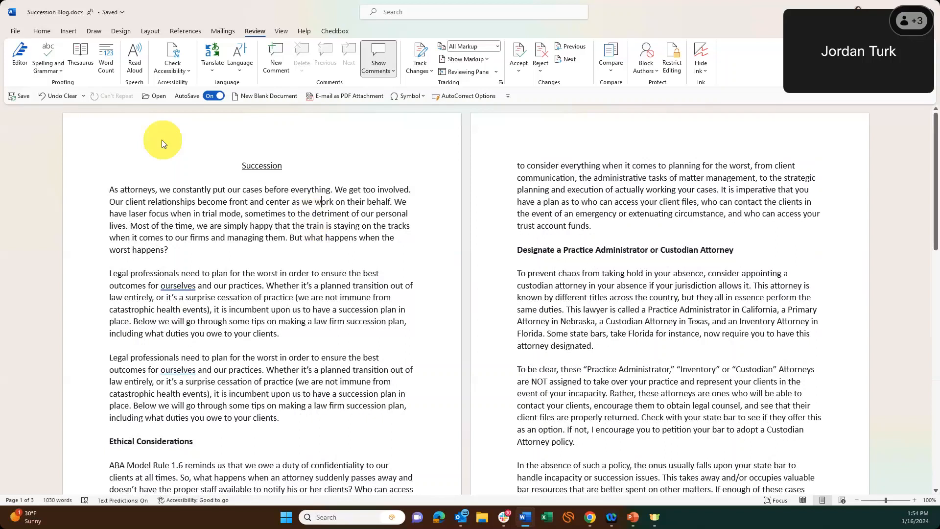
pyautogui.click(423, 97)
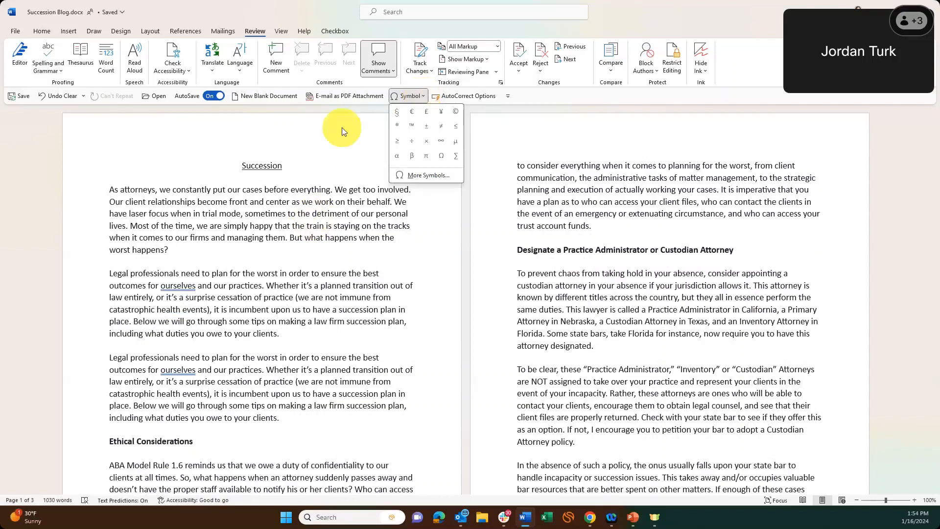
pyautogui.click(428, 175)
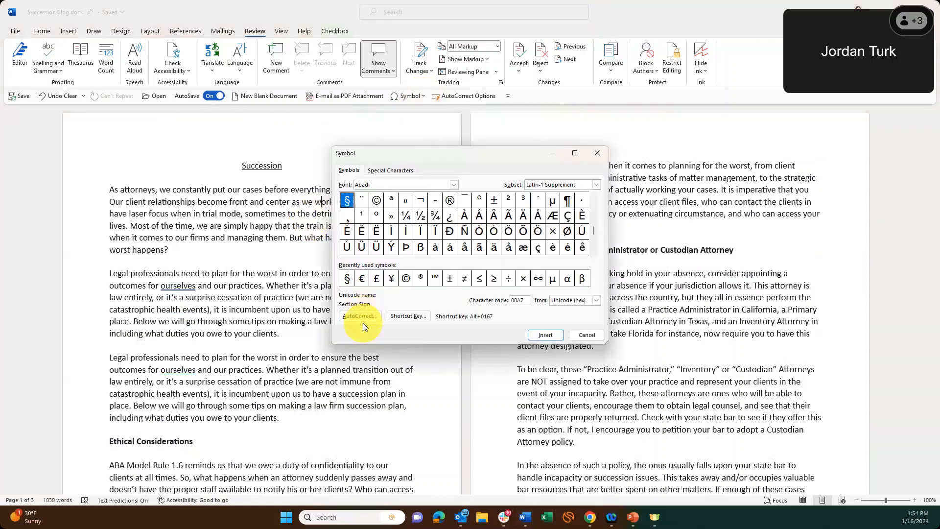
pyautogui.click(367, 316)
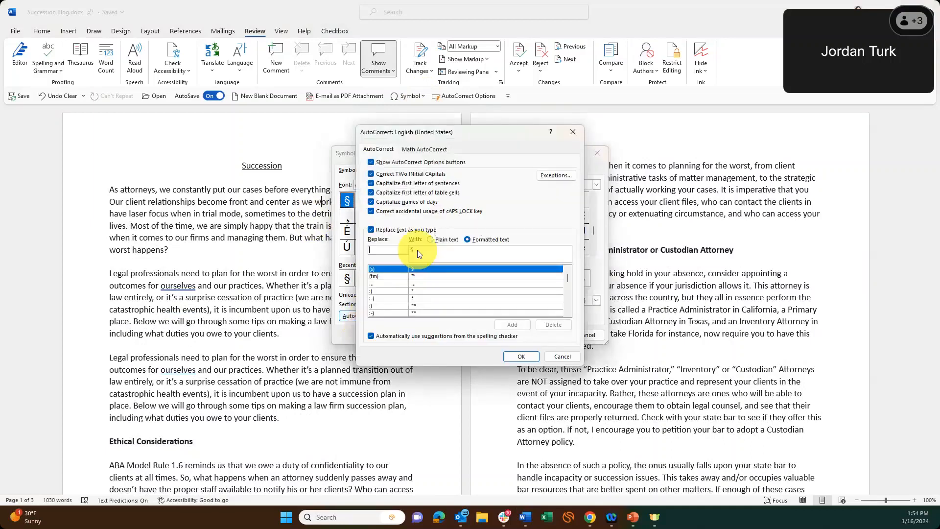
pyautogui.press('Escape')
pyautogui.click(412, 314)
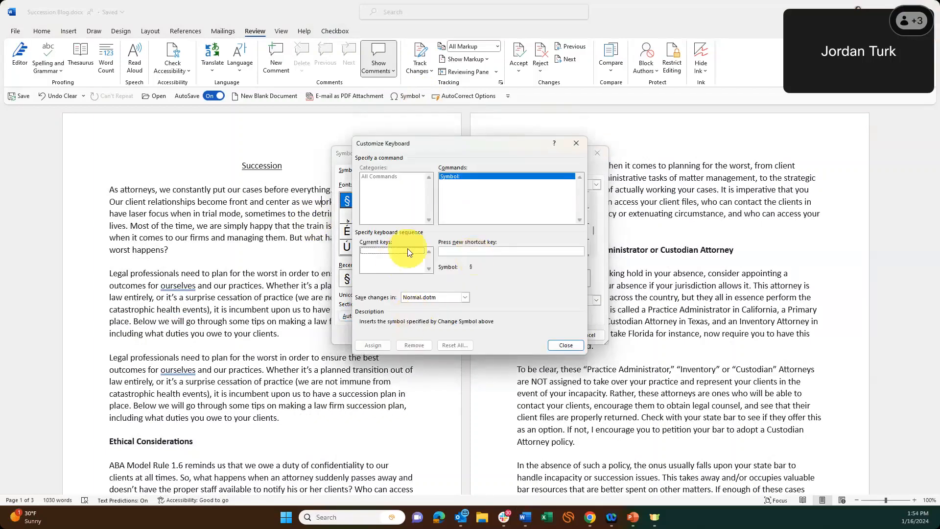
pyautogui.click(486, 250)
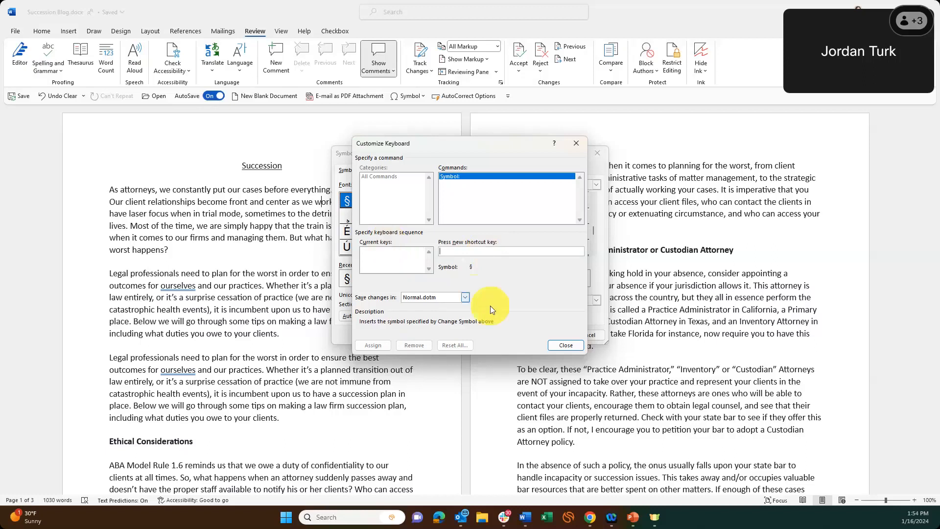
pyautogui.click(567, 345)
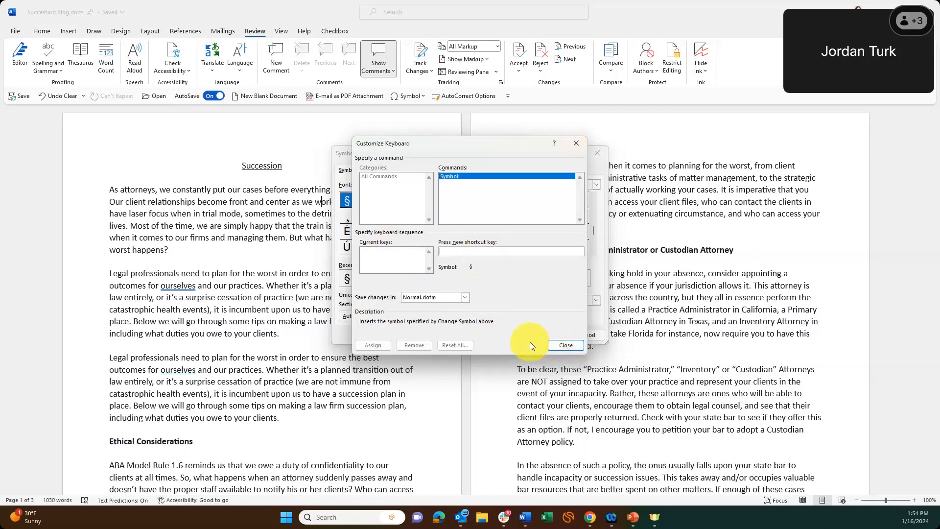
pyautogui.click(568, 346)
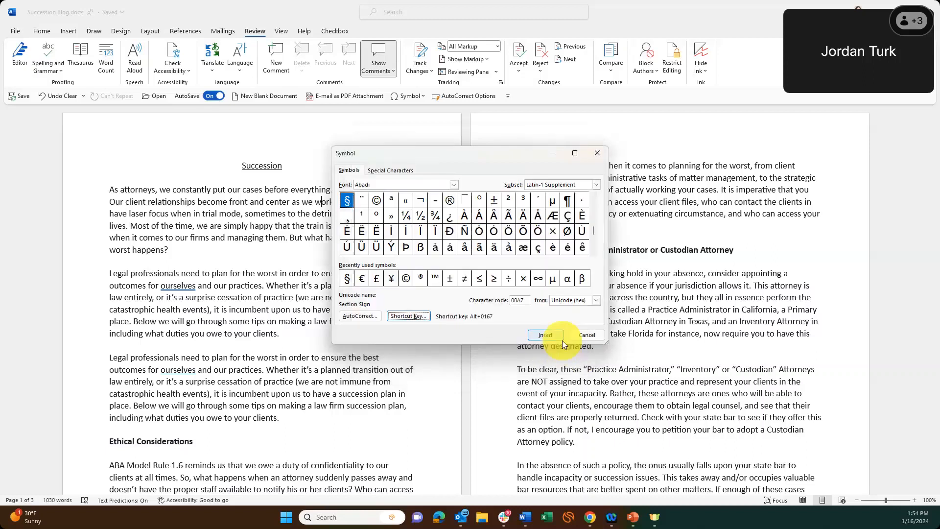
# - Review the section sign's AutoCorrect replacement and shortcut key settings again, and return to the symbol list without assigning anything
pyautogui.click(351, 316)
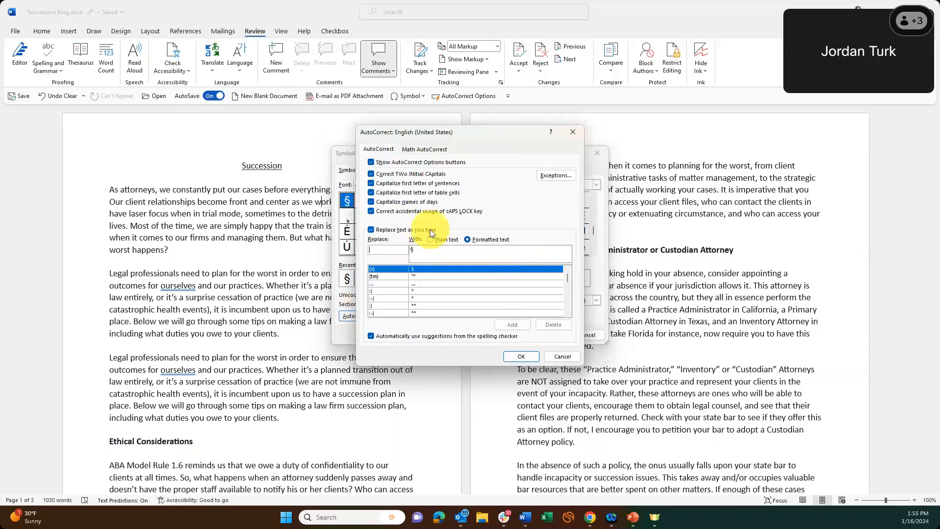
pyautogui.click(562, 356)
pyautogui.click(418, 316)
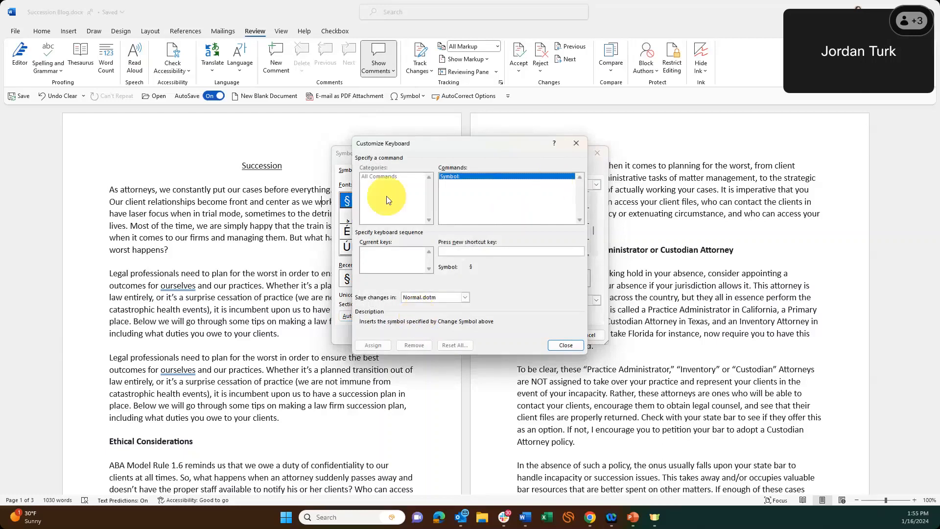
pyautogui.click(387, 264)
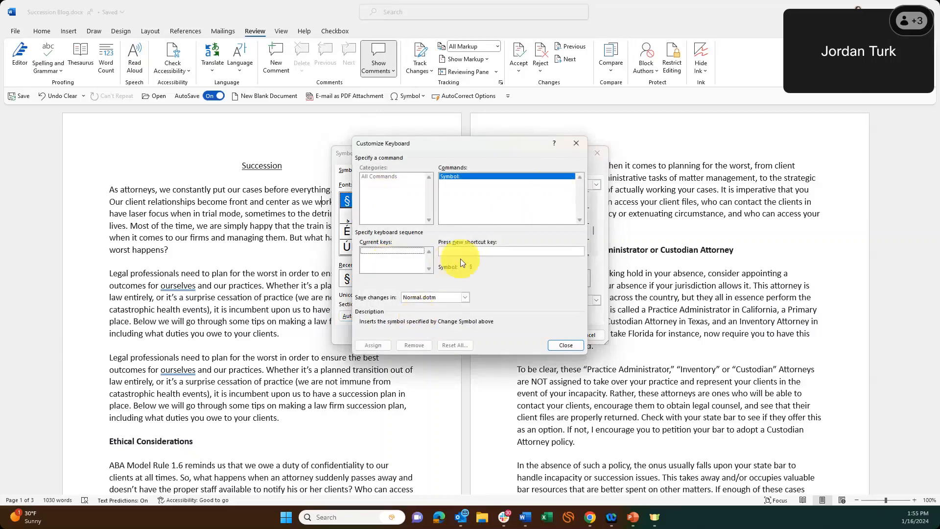
pyautogui.click(456, 250)
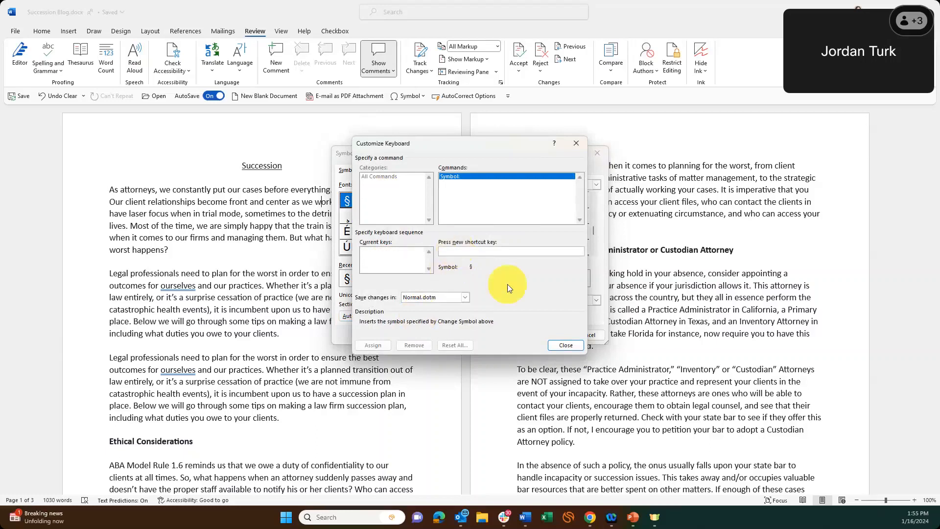
pyautogui.click(577, 344)
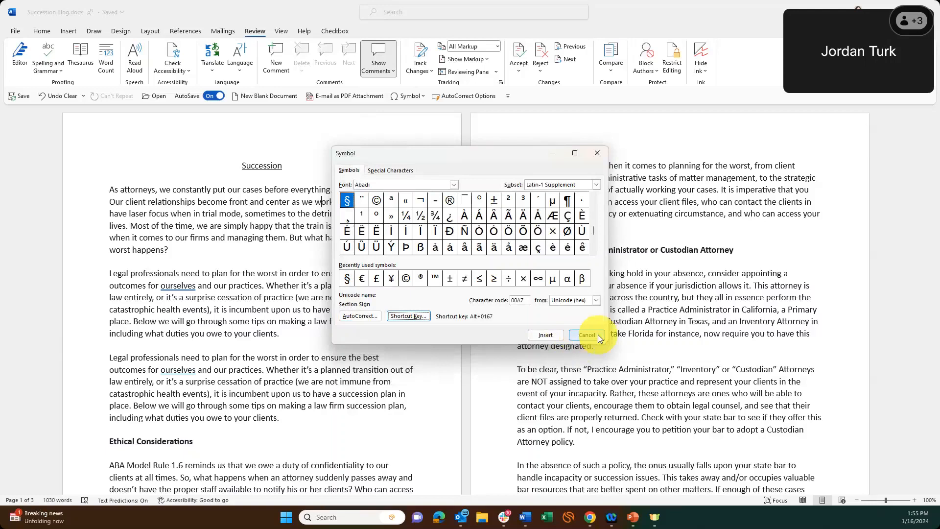
# - Close the symbol list and enter the sample text "HLTS" below the final paragraph, leaving blank space above it
pyautogui.click(587, 335)
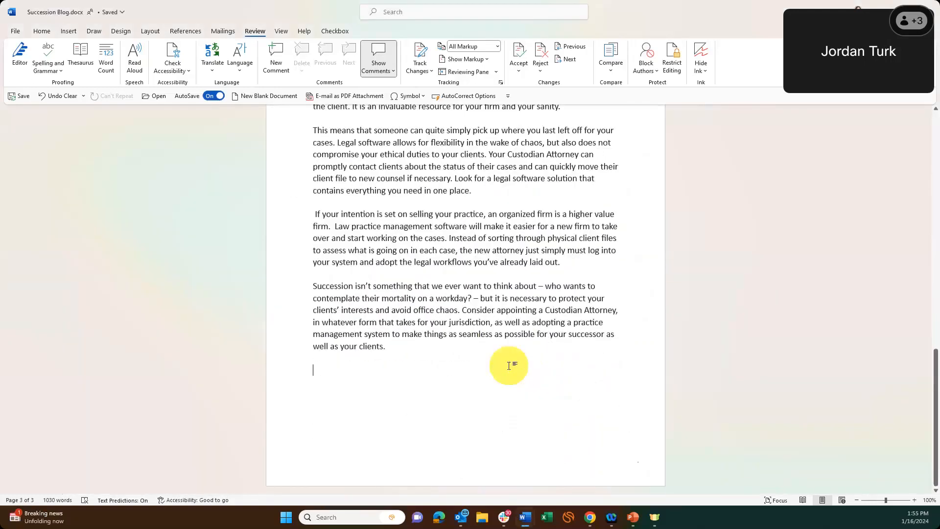
pyautogui.press('Return')
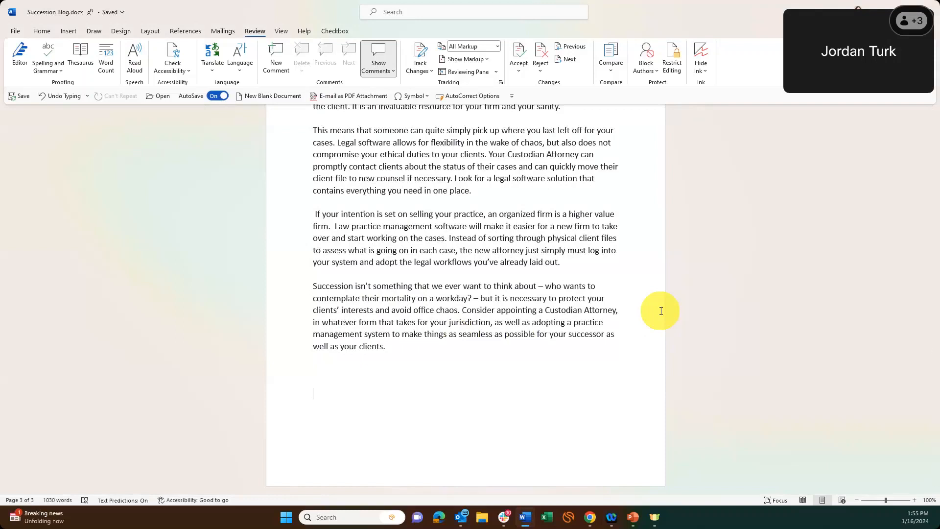
pyautogui.write('HL')
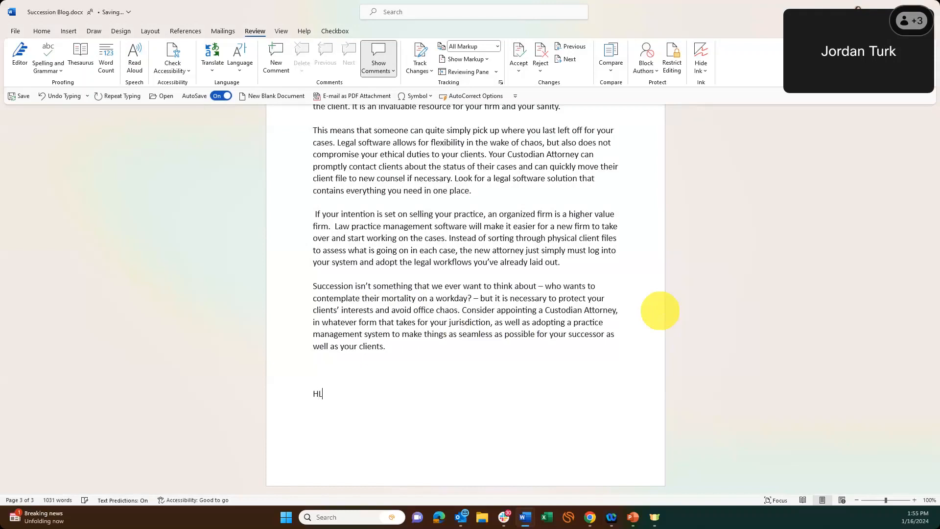
pyautogui.write('TS')
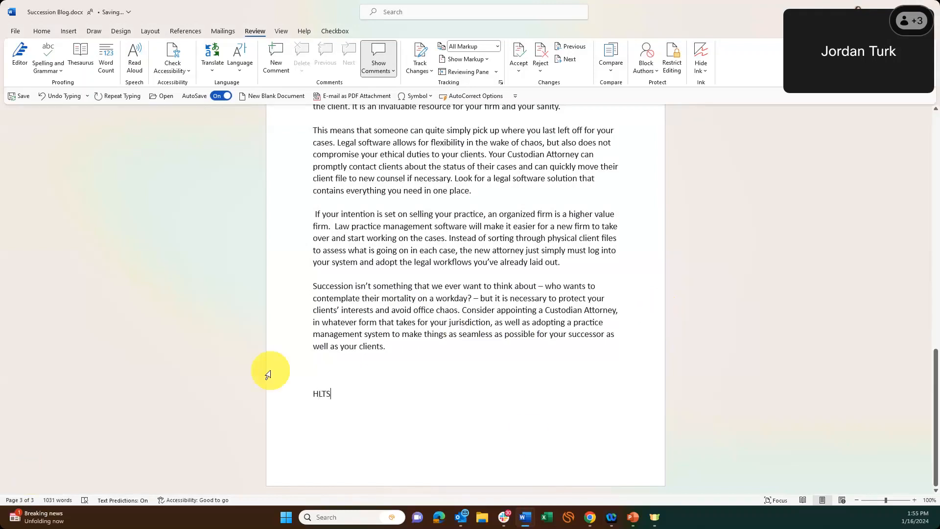
# - Select the "HLTS" text, open the full Symbol list, and view the AutoCorrect replacement settings without adding an entry
pyautogui.moveTo(340, 396); pyautogui.dragTo(346, 414)
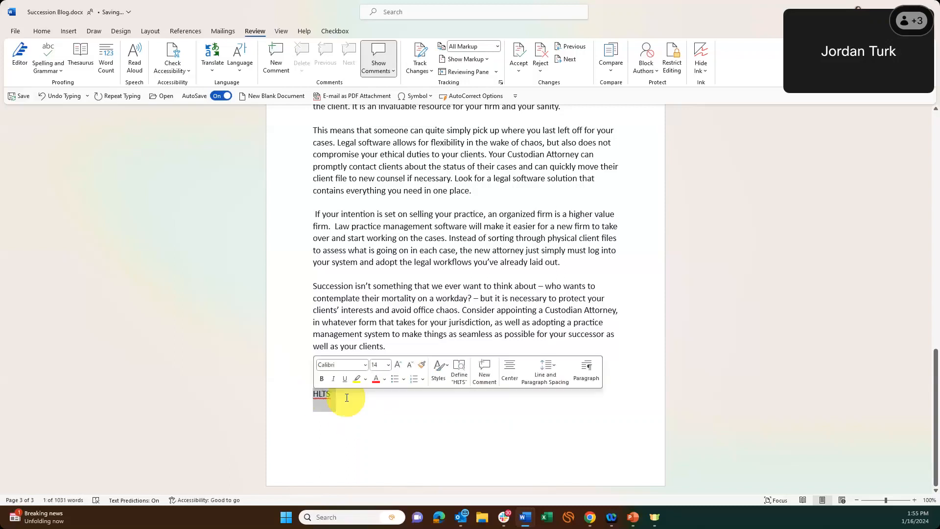
pyautogui.rightClick(327, 392)
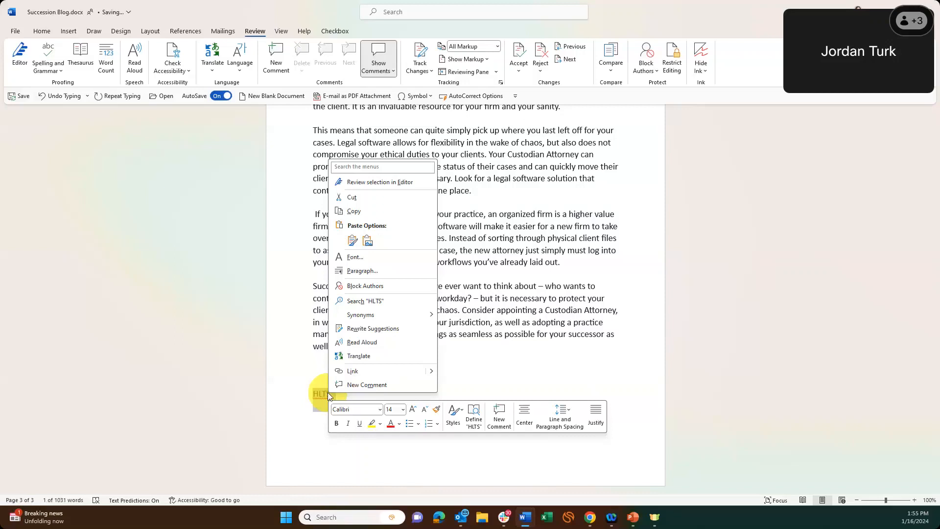
pyautogui.press('Escape')
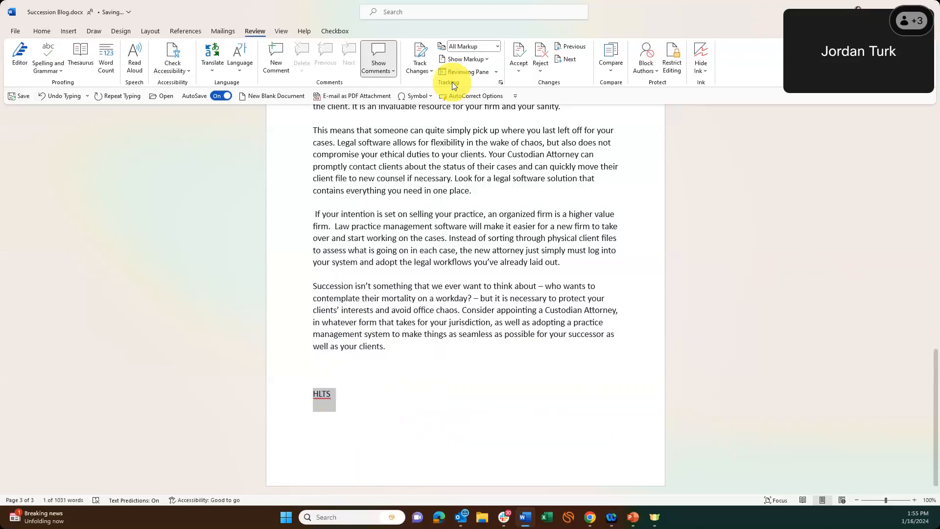
pyautogui.click(431, 96)
pyautogui.click(435, 175)
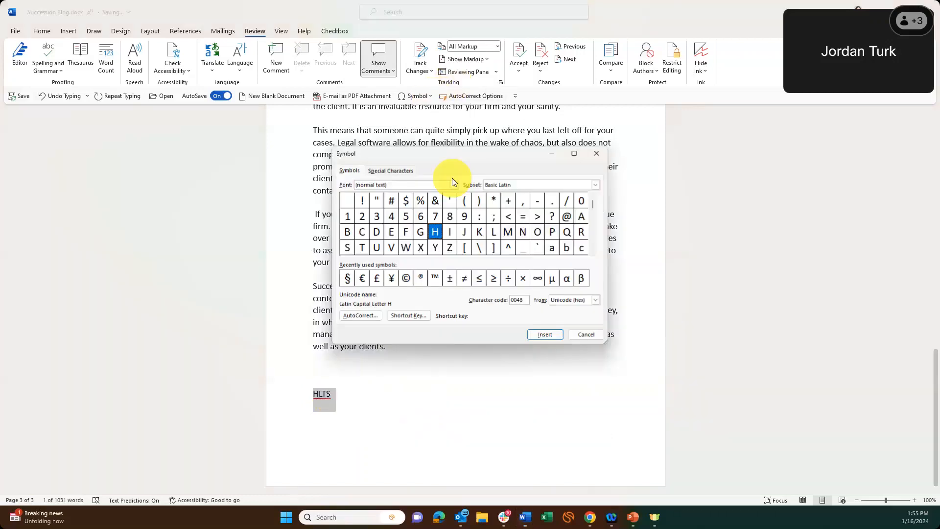
pyautogui.click(360, 314)
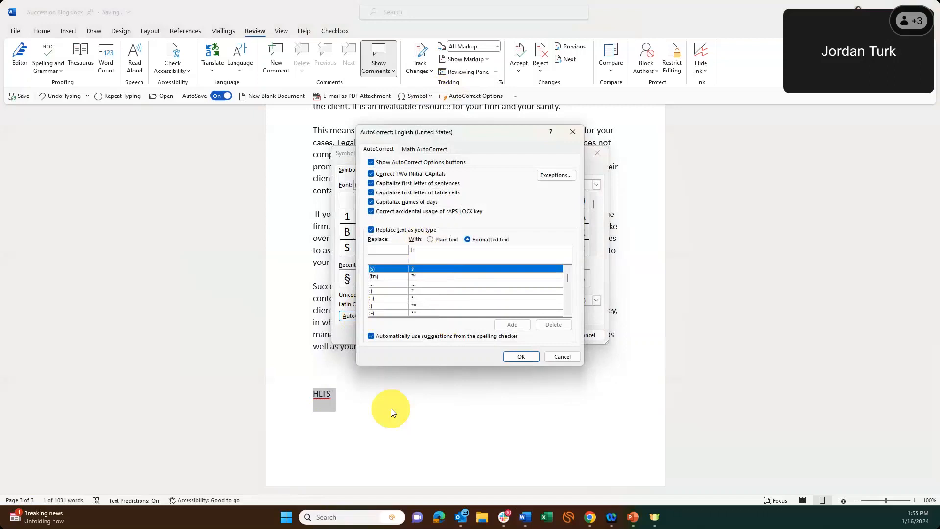
pyautogui.click(560, 360)
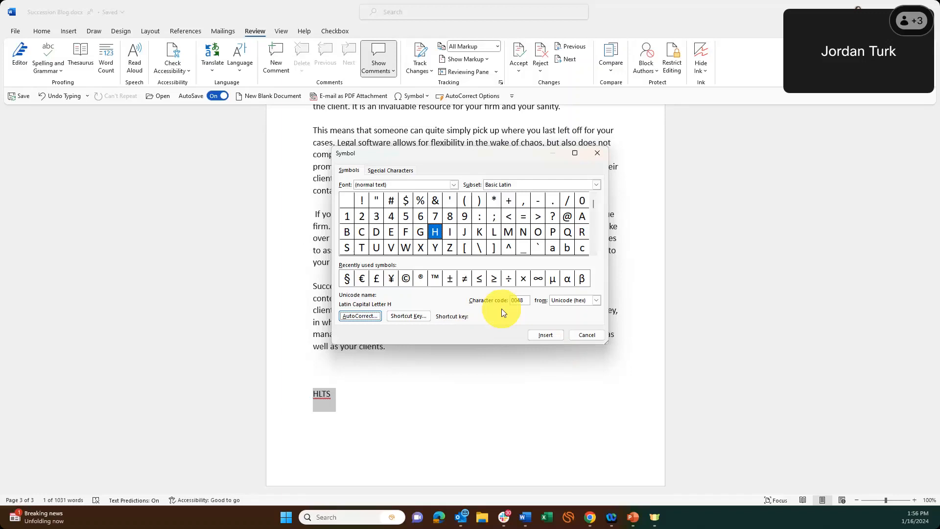
# - Close the symbol list and delete the "HLTS" text with the extra blank lines at the end of the document
pyautogui.click(600, 334)
pyautogui.press('Delete')
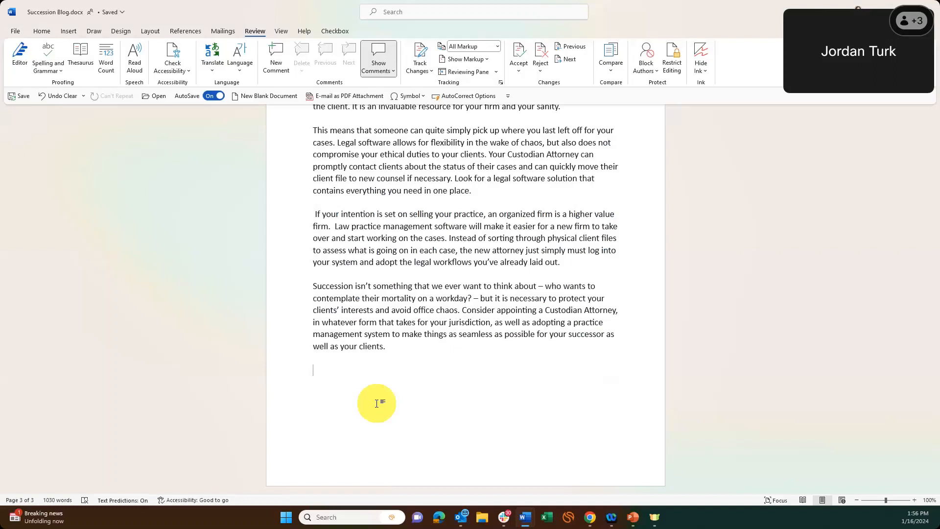
# - View the grammar suggestion for "ourselves" in the second body paragraph on page 1, and dismiss it without applying it
pyautogui.scroll(15, 376, 403)
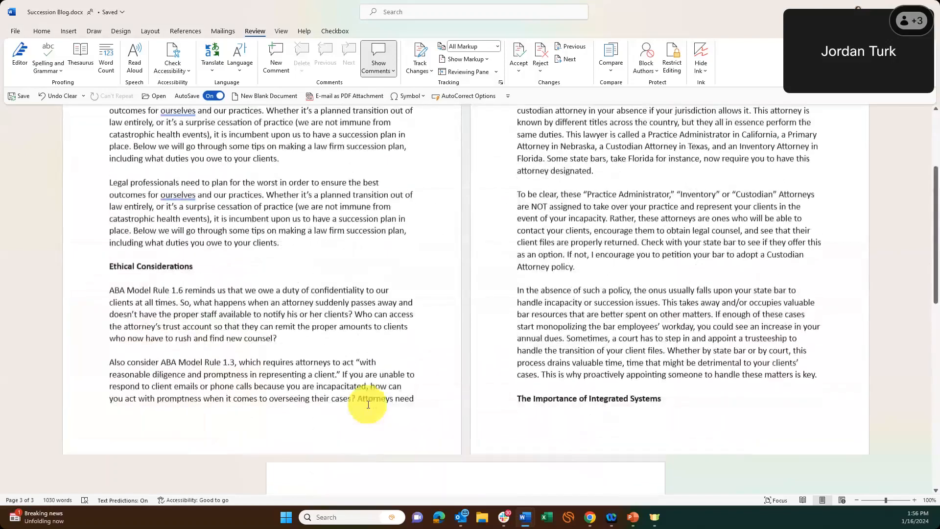
pyautogui.scroll(5, 368, 405)
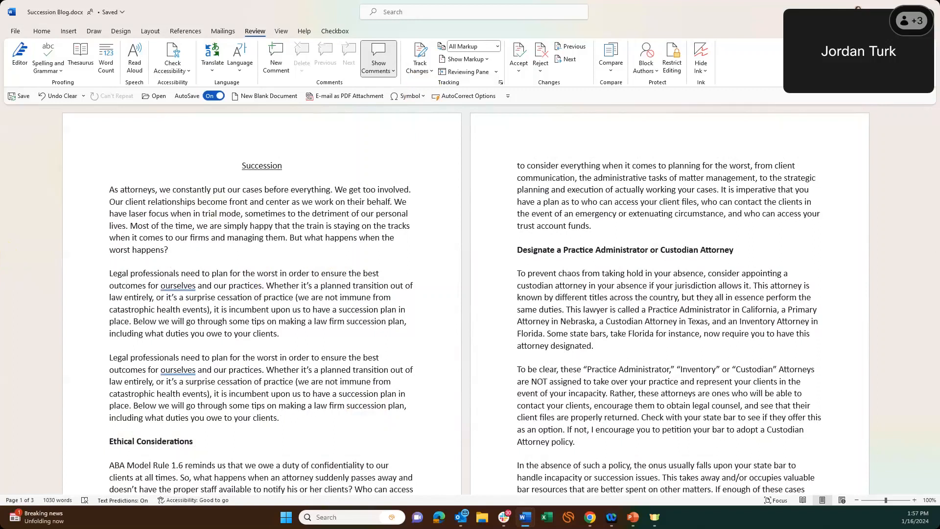
pyautogui.click(192, 286)
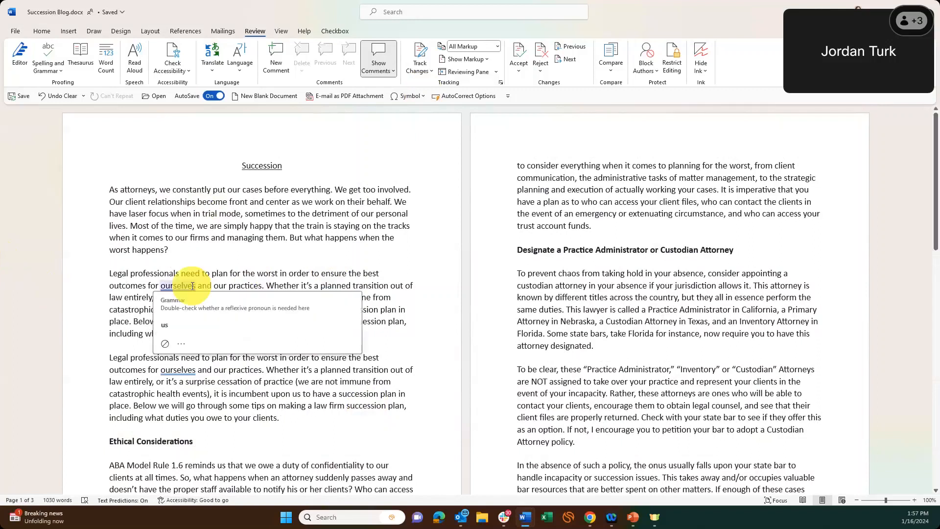
pyautogui.click(219, 250)
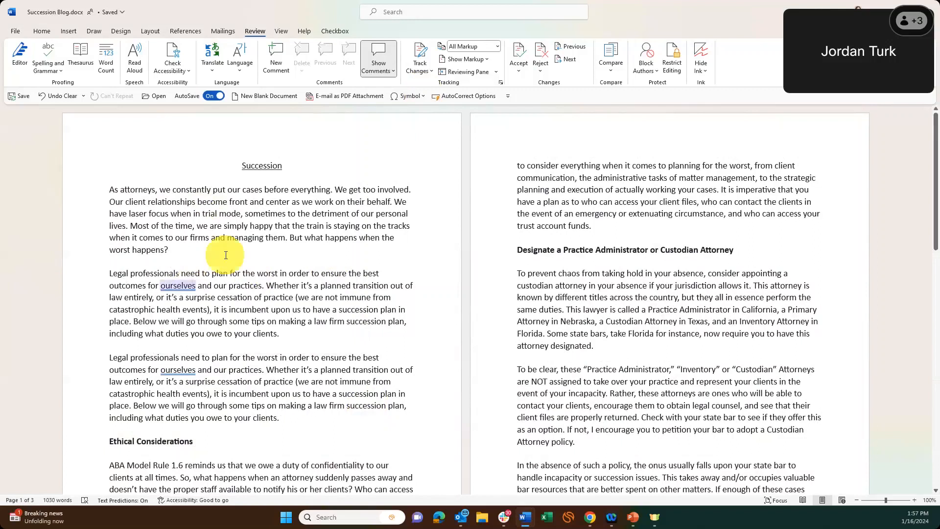